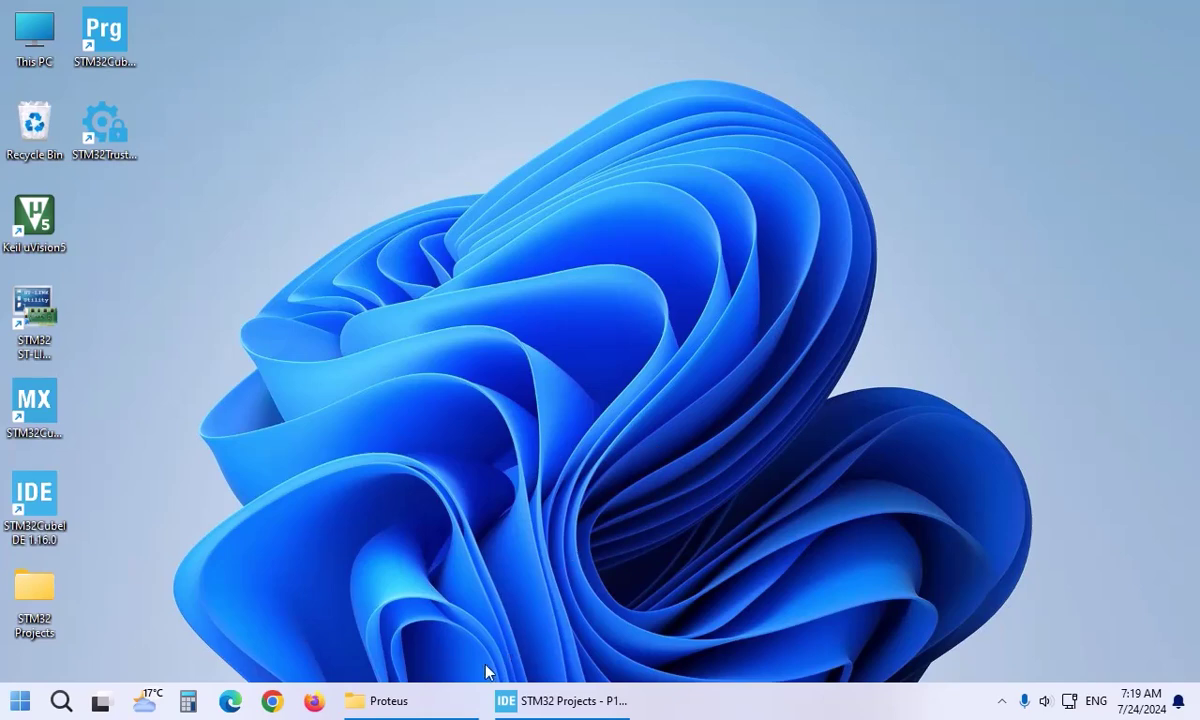
Step: Open the Proteus folder, then switch to Edge and show the lpcarm.ir software download page, dismissing the translation offer
{"action": "left_click", "coordinate": [443, 705]}
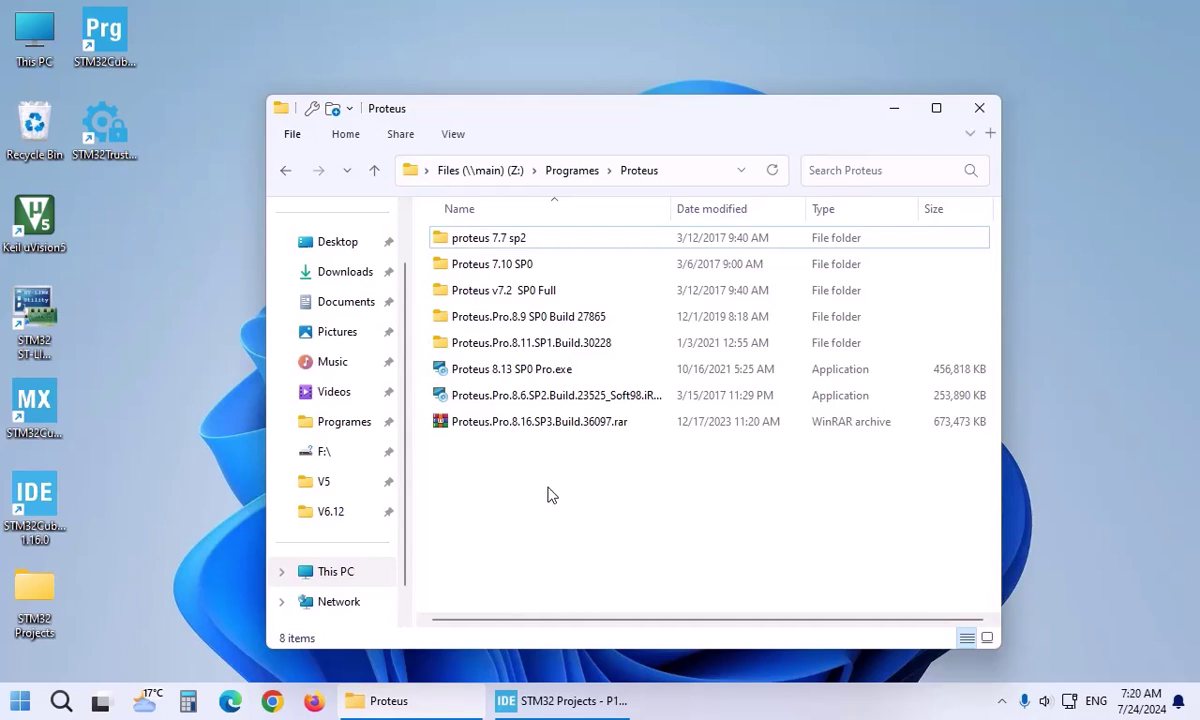
{"action": "left_click", "coordinate": [229, 700]}
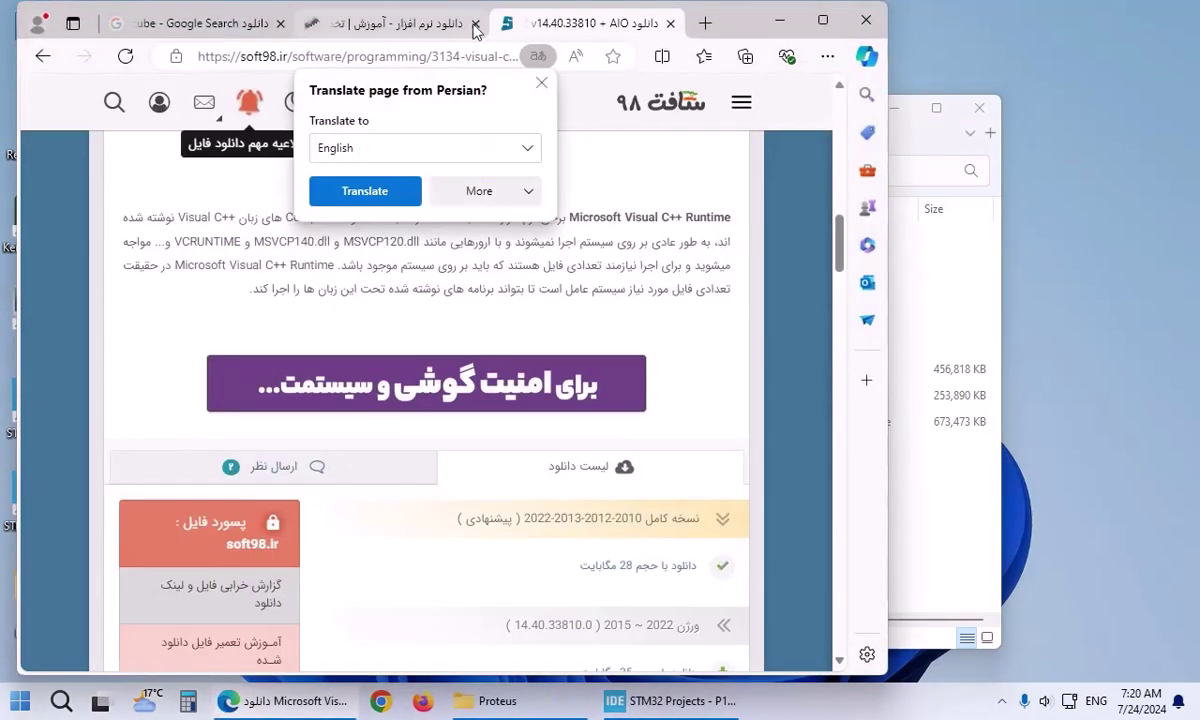
{"action": "left_click", "coordinate": [698, 23]}
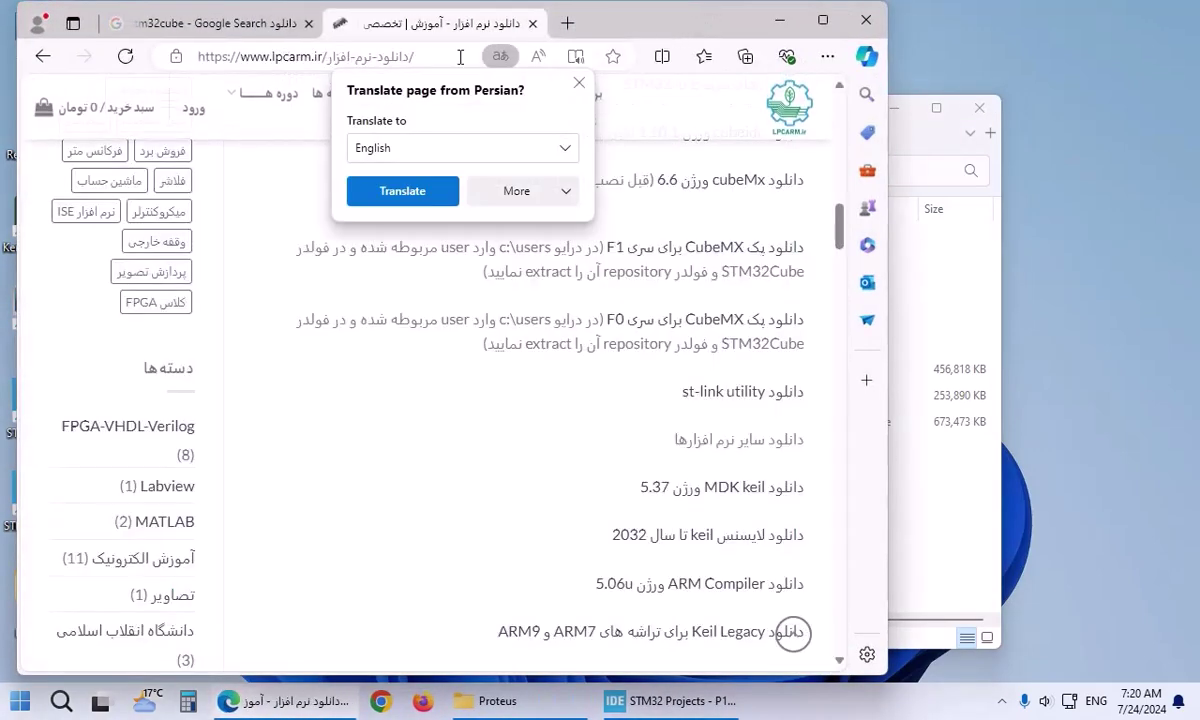
{"action": "scroll", "coordinate": [220, 500], "scroll_direction": "up", "scroll_amount": 15}
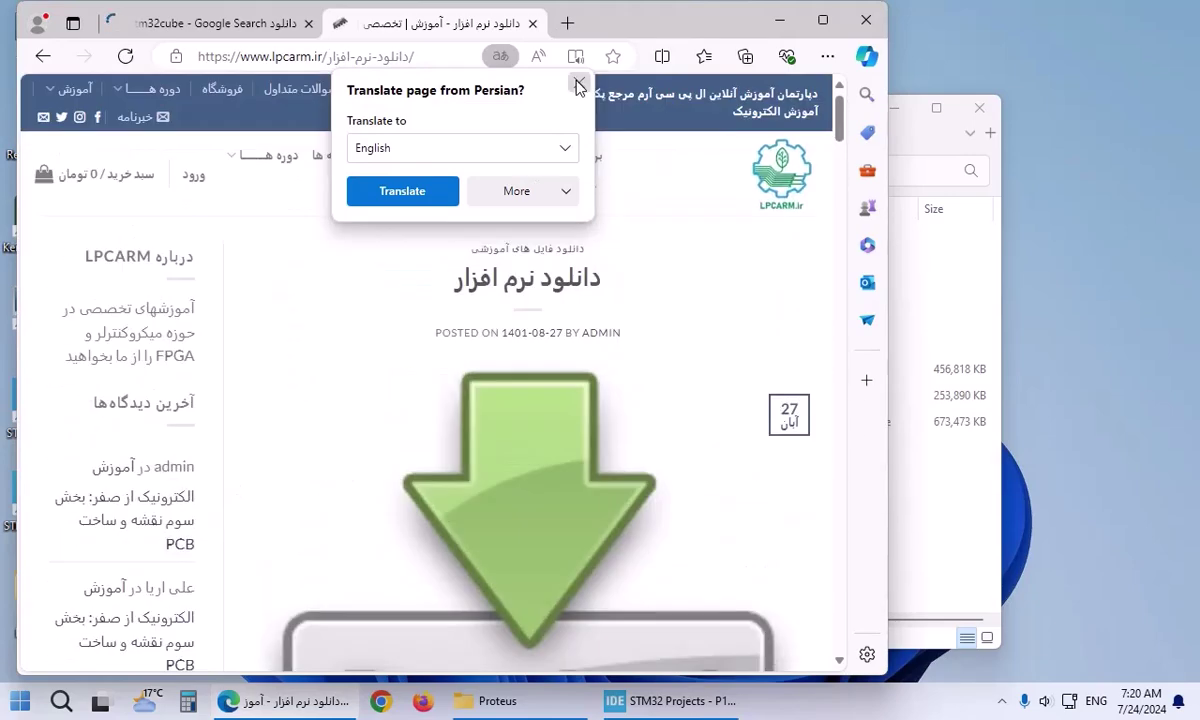
{"action": "left_click", "coordinate": [579, 83]}
Step: Locate the Proteus V7.10 Full entry in the site's software download list, and minimize the browser
{"action": "mouse_move", "coordinate": [247, 160]}
{"action": "mouse_move", "coordinate": [548, 192]}
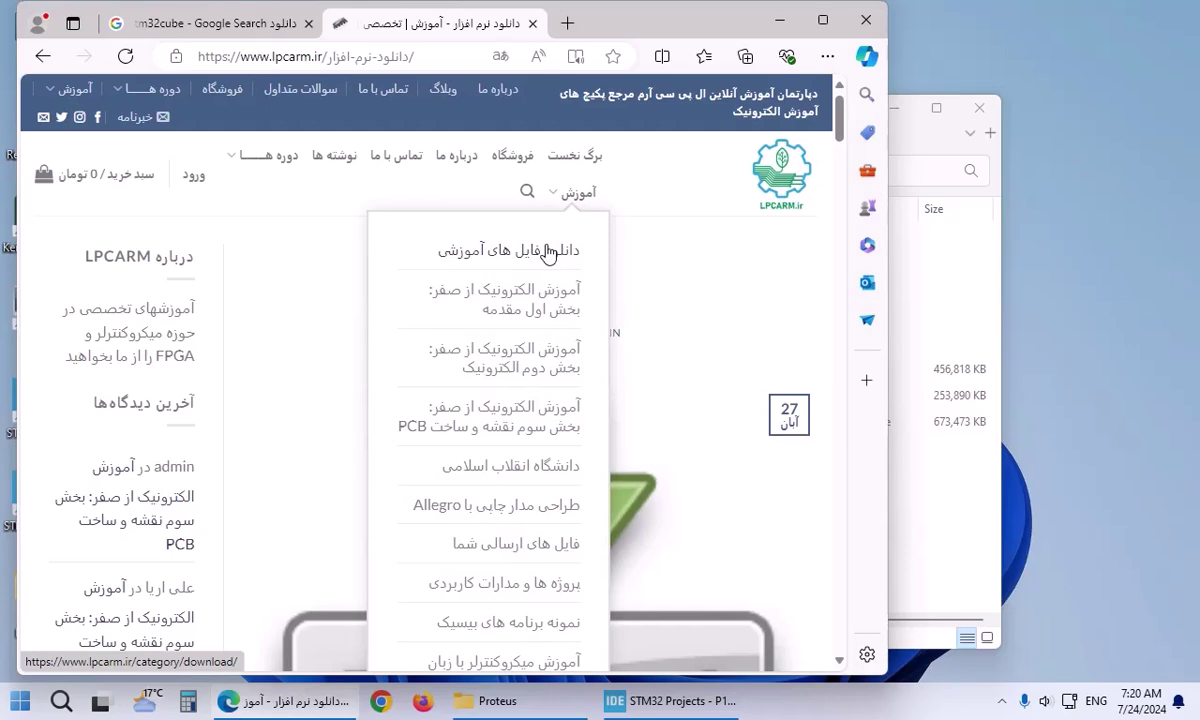
{"action": "scroll", "coordinate": [549, 400], "scroll_direction": "down", "scroll_amount": 10}
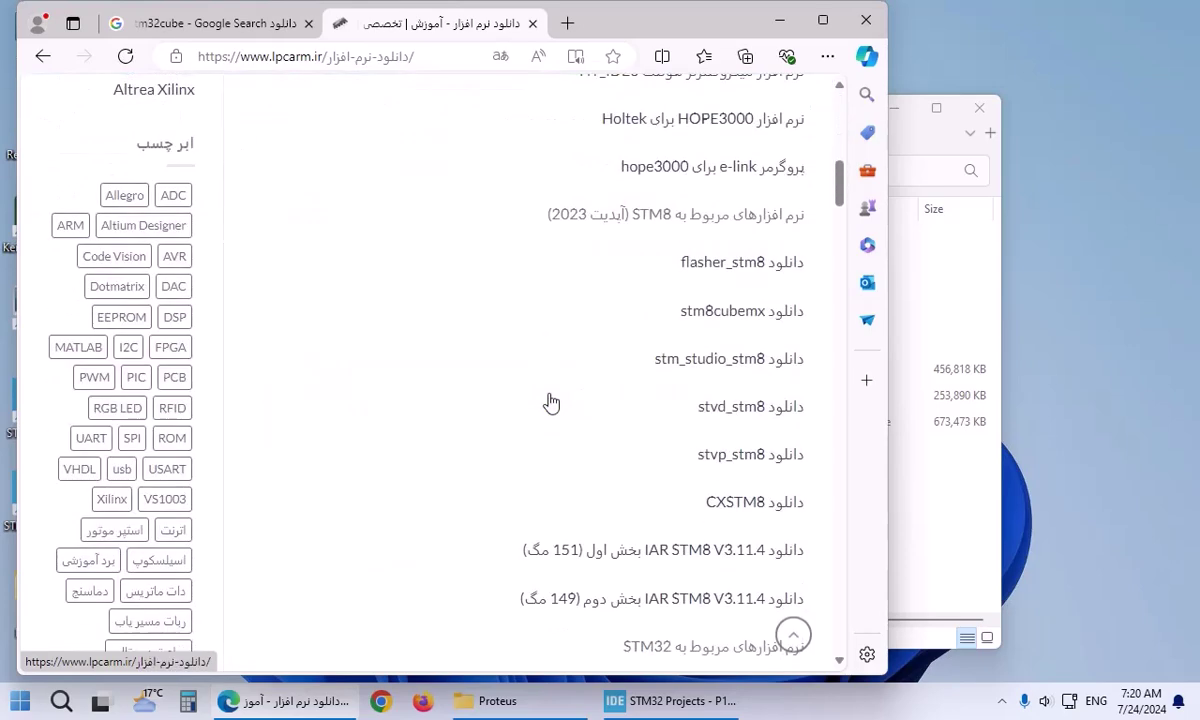
{"action": "scroll", "coordinate": [549, 402], "scroll_direction": "down", "scroll_amount": 7}
{"action": "scroll", "coordinate": [548, 401], "scroll_direction": "down", "scroll_amount": 6}
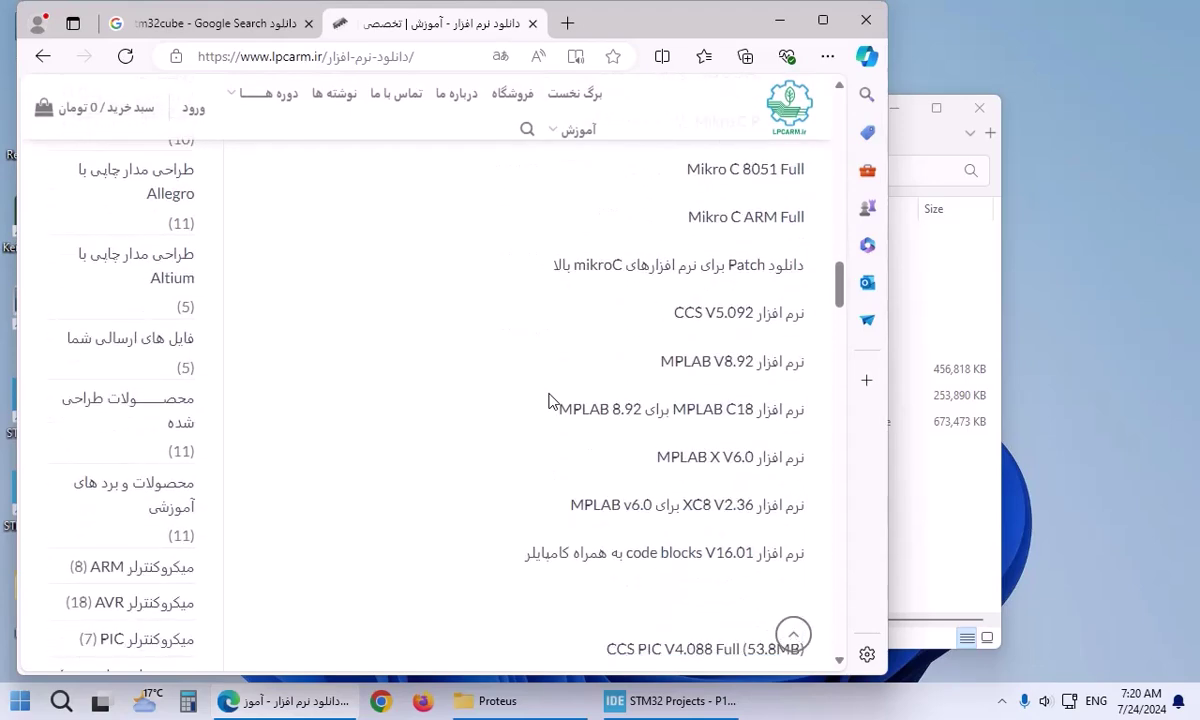
{"action": "scroll", "coordinate": [549, 401], "scroll_direction": "down", "scroll_amount": 3}
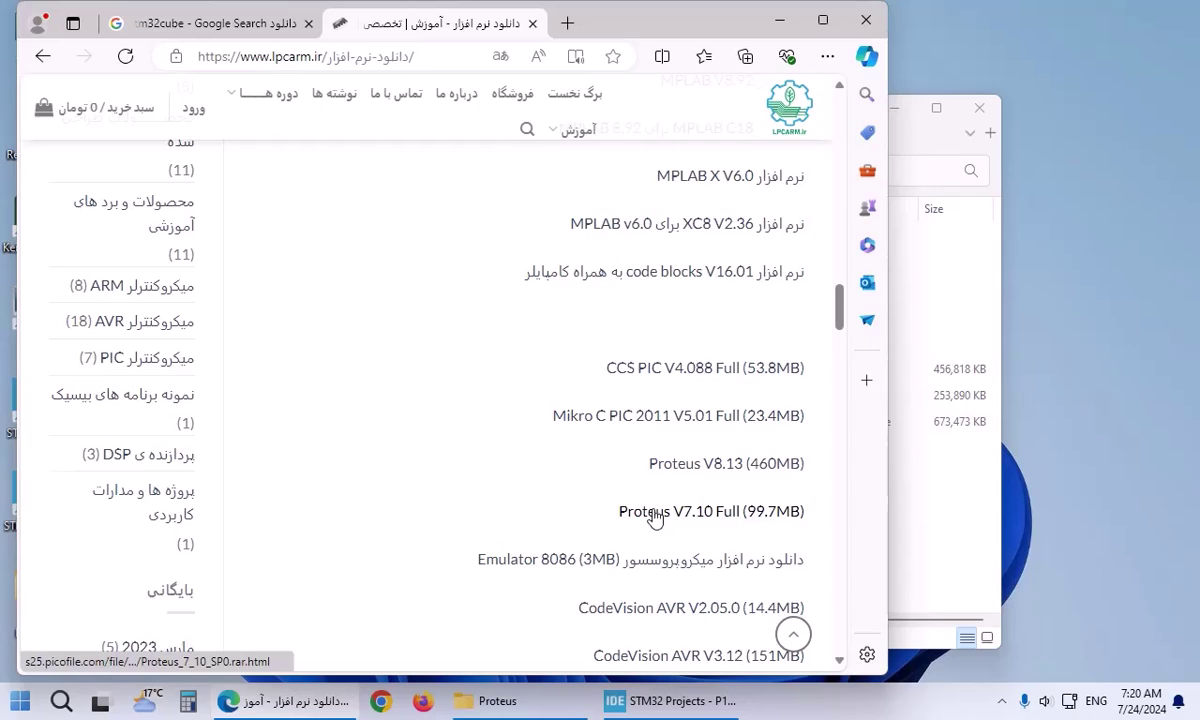
{"action": "scroll", "coordinate": [660, 520], "scroll_direction": "down", "scroll_amount": 2}
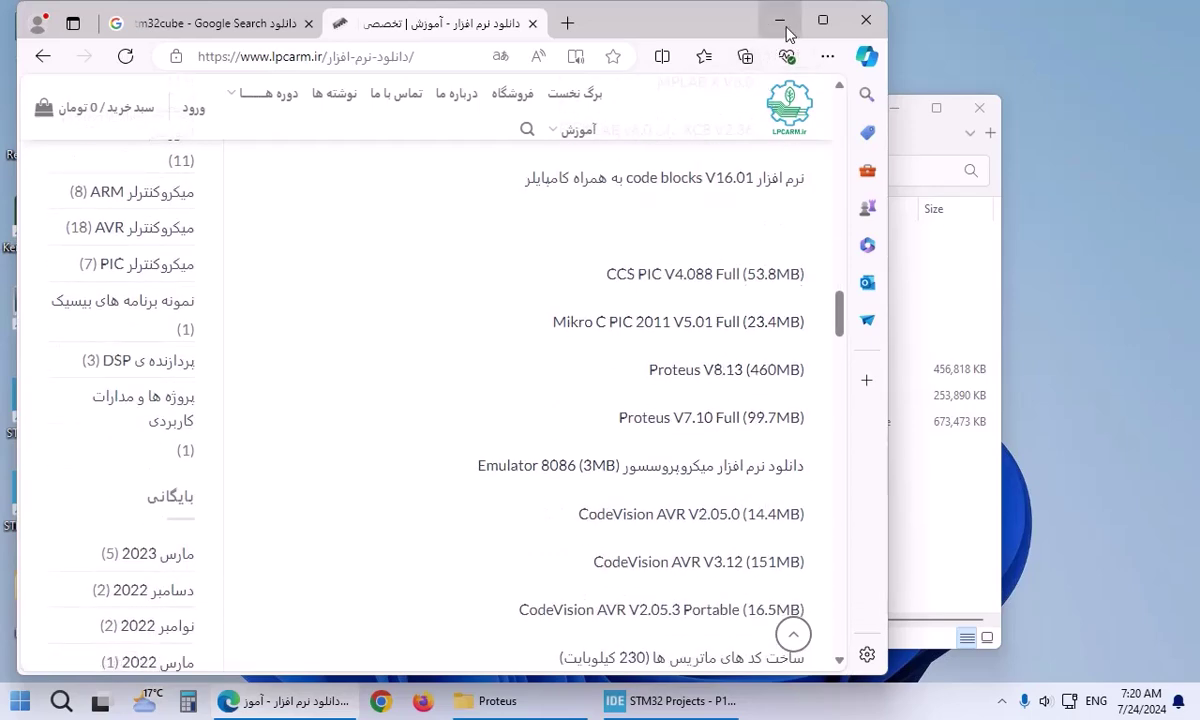
{"action": "left_click", "coordinate": [780, 21]}
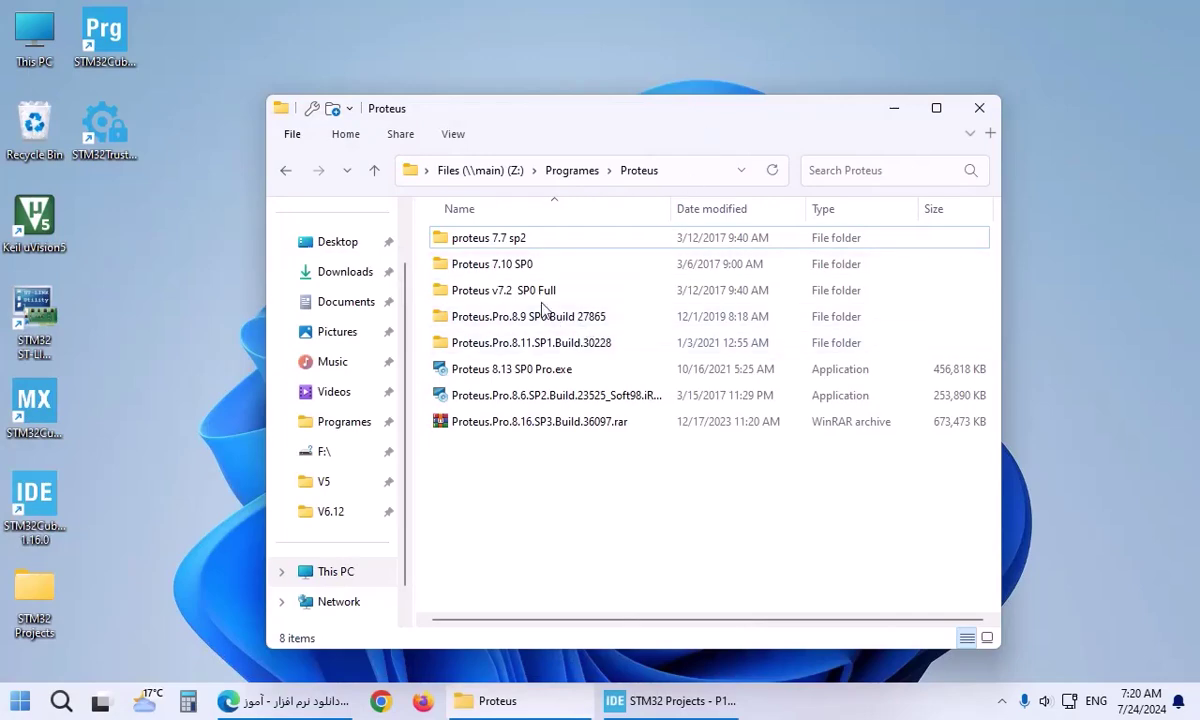
Step: Run P710sp0.exe from the Proteus 7.10 SP0 folder, accept the licence agreement and choose a locally installed licence key
{"action": "double_click", "coordinate": [520, 266]}
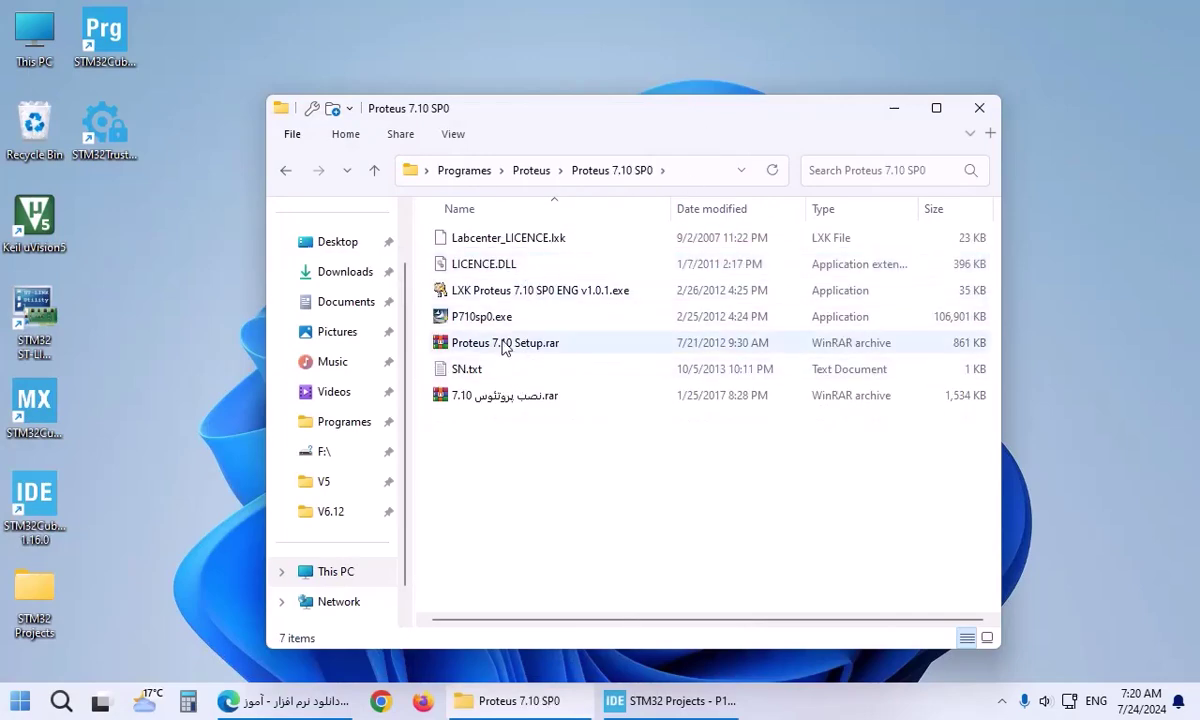
{"action": "double_click", "coordinate": [501, 321]}
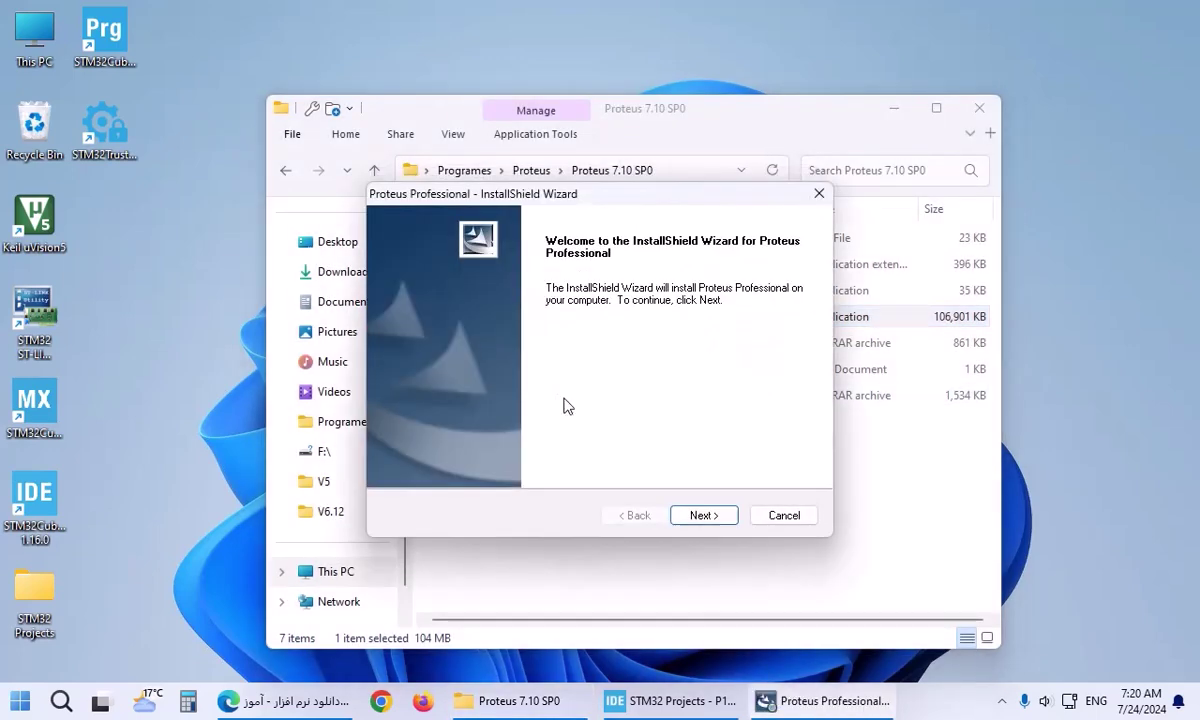
{"action": "left_click", "coordinate": [690, 516]}
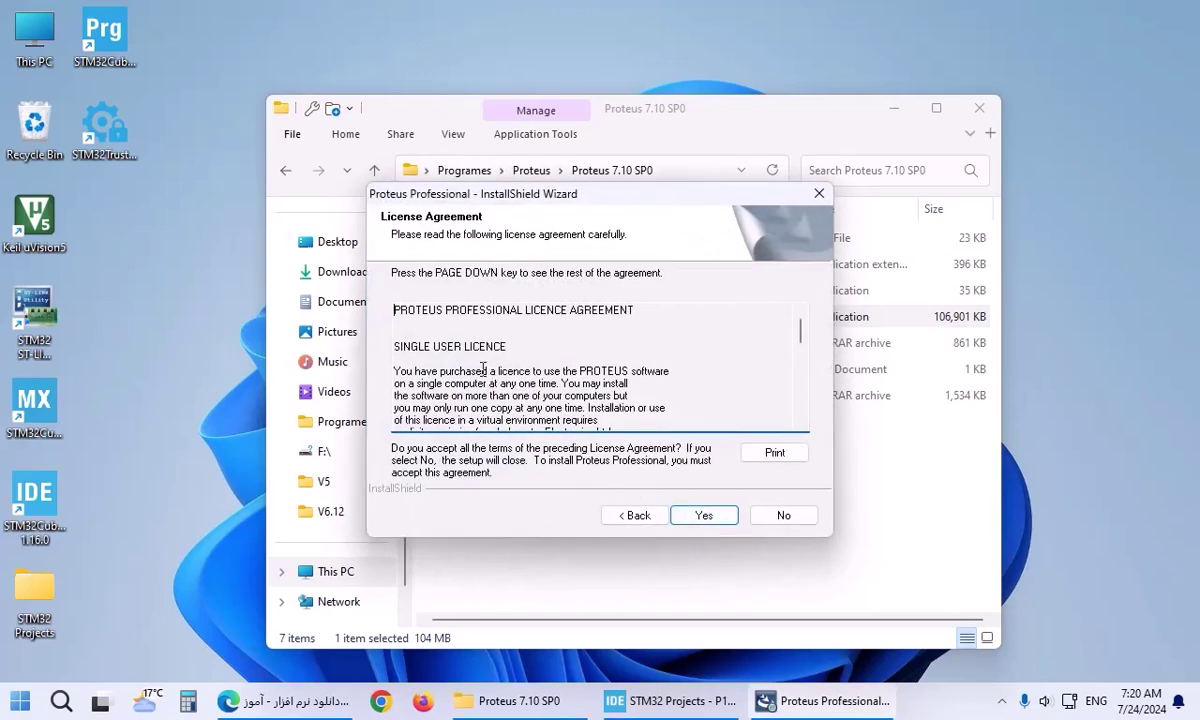
{"action": "left_click", "coordinate": [716, 514]}
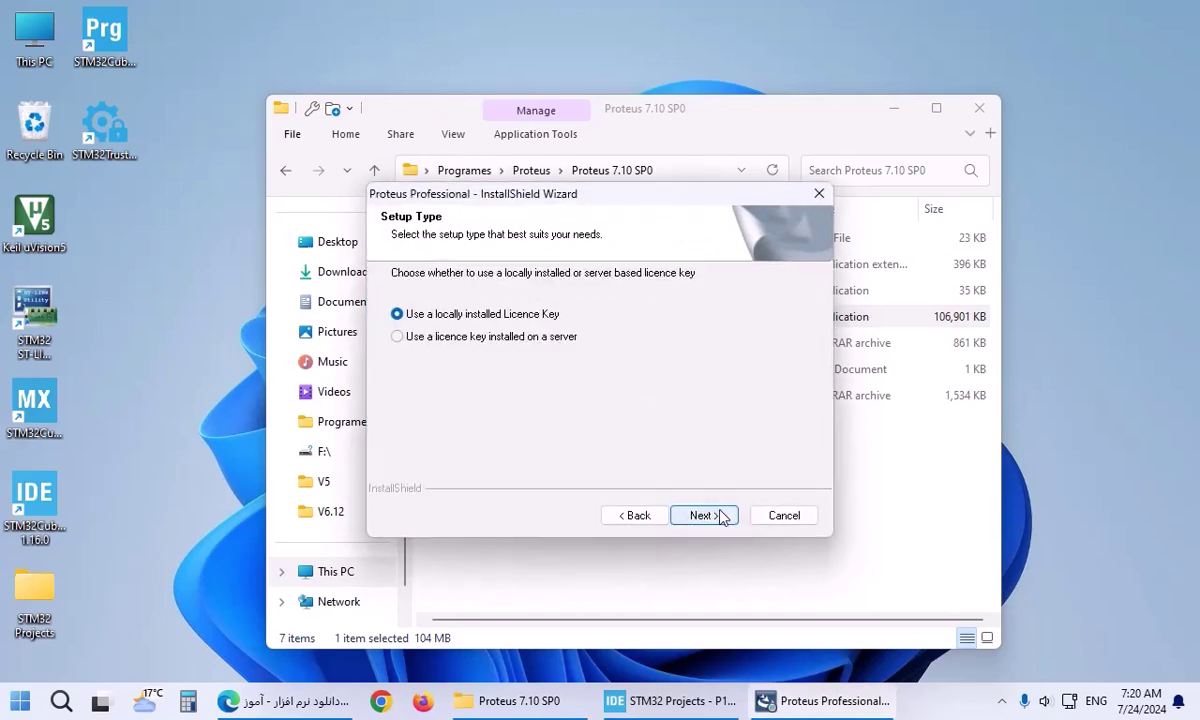
{"action": "left_click", "coordinate": [720, 514]}
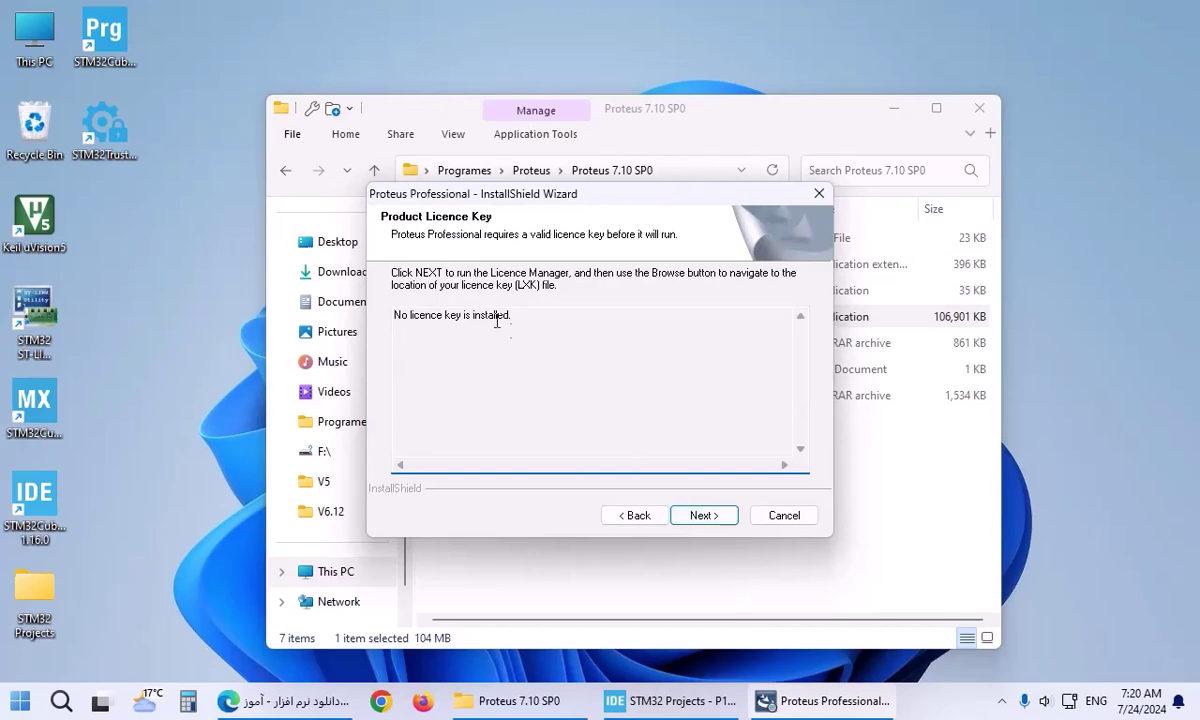
Step: Check the licence status on the Product Licence Key page and continue to the Labcenter Licence Manager
{"action": "left_click_drag", "start_coordinate": [433, 320], "coordinate": [380, 321]}
{"action": "left_click_drag", "start_coordinate": [457, 325], "coordinate": [546, 321]}
{"action": "left_click", "coordinate": [634, 394]}
{"action": "left_click", "coordinate": [699, 516]}
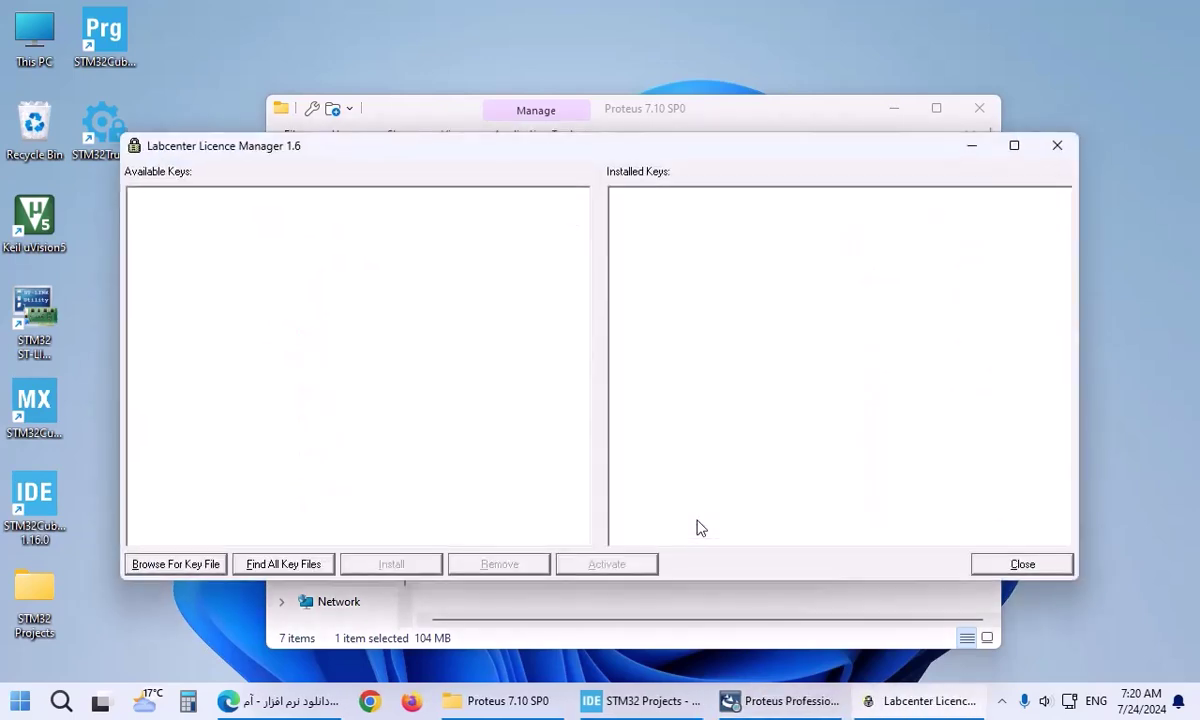
Step: Try to browse for the licence key file using the copied path Z:\Programes\Proteus\Proteus 7.10 SP0
{"action": "left_click", "coordinate": [180, 564]}
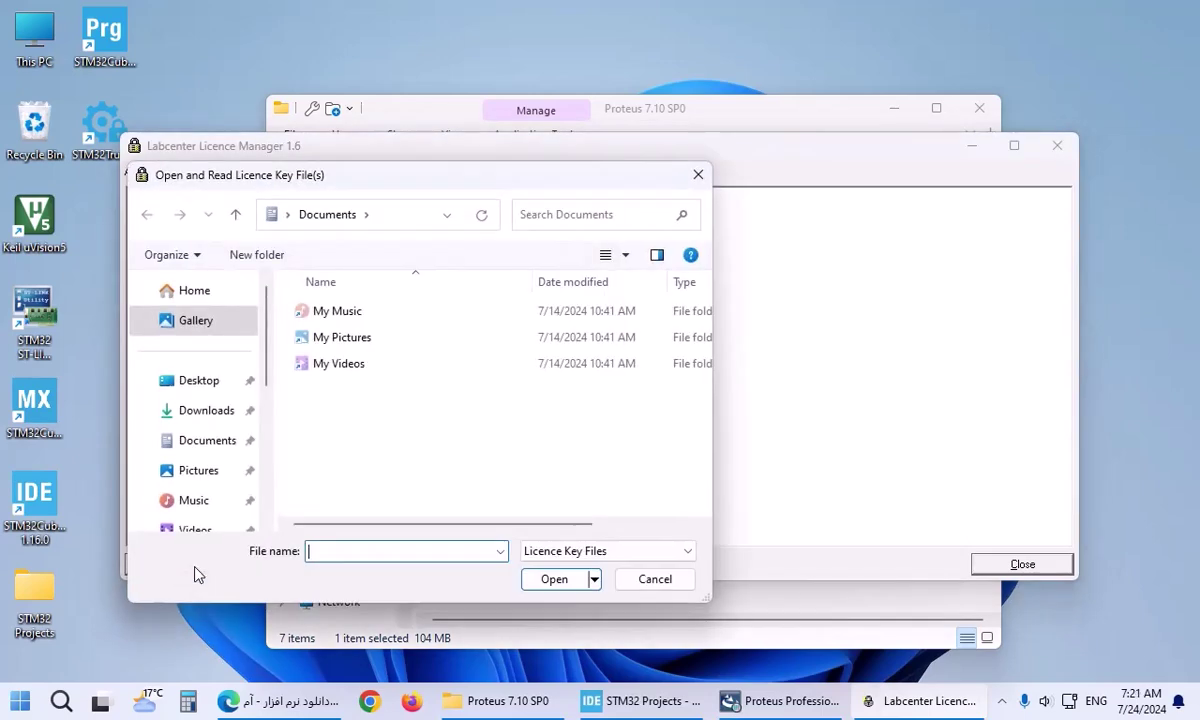
{"action": "left_click", "coordinate": [519, 701]}
{"action": "left_click", "coordinate": [686, 171]}
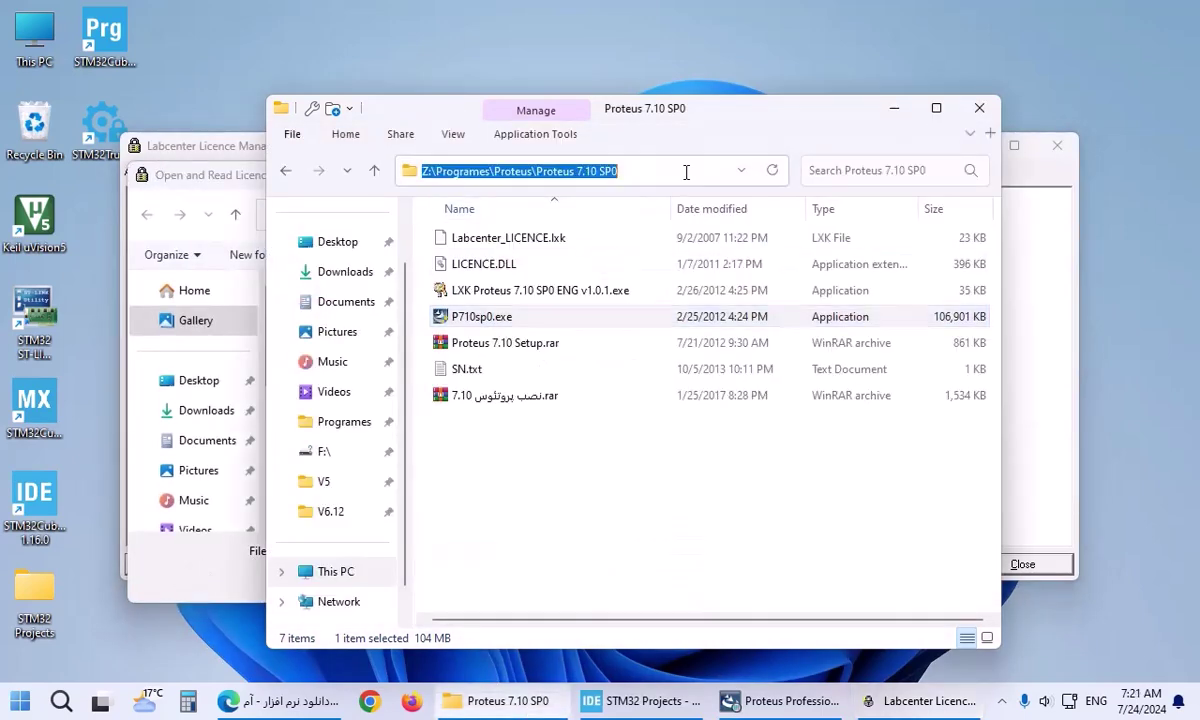
{"action": "right_click", "coordinate": [675, 177]}
{"action": "left_click", "coordinate": [716, 241]}
{"action": "left_click", "coordinate": [157, 593]}
{"action": "right_click", "coordinate": [385, 551]}
{"action": "left_click", "coordinate": [440, 363]}
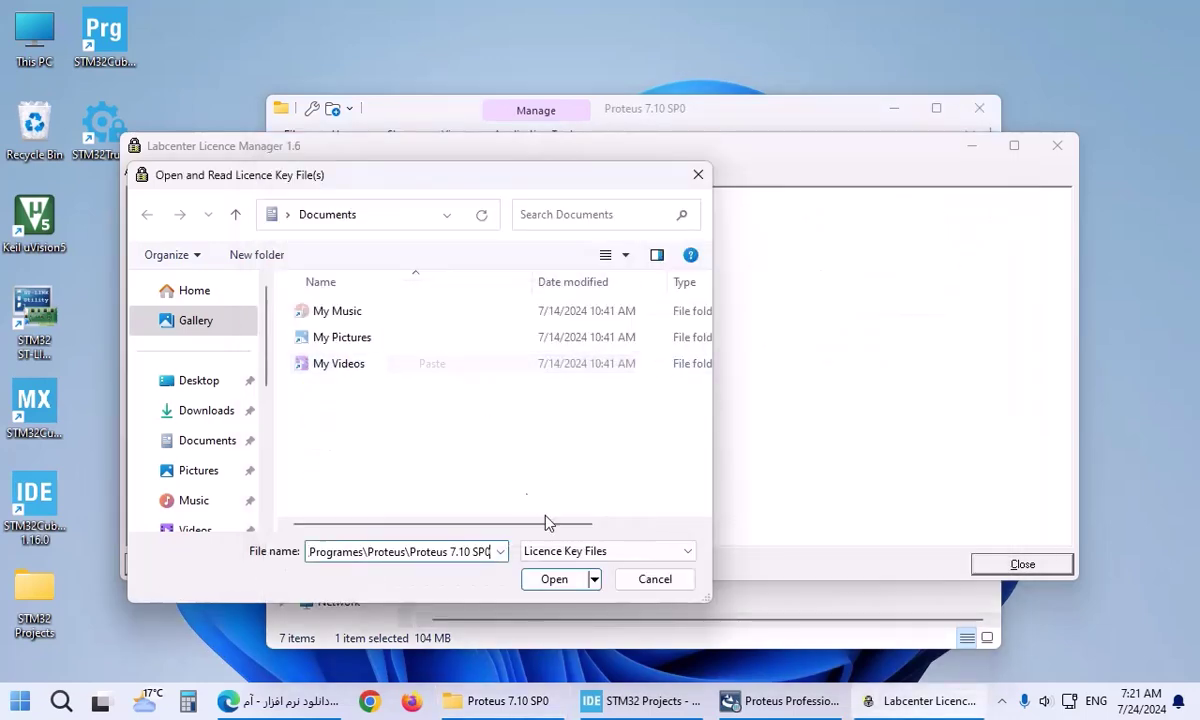
{"action": "left_click", "coordinate": [556, 580]}
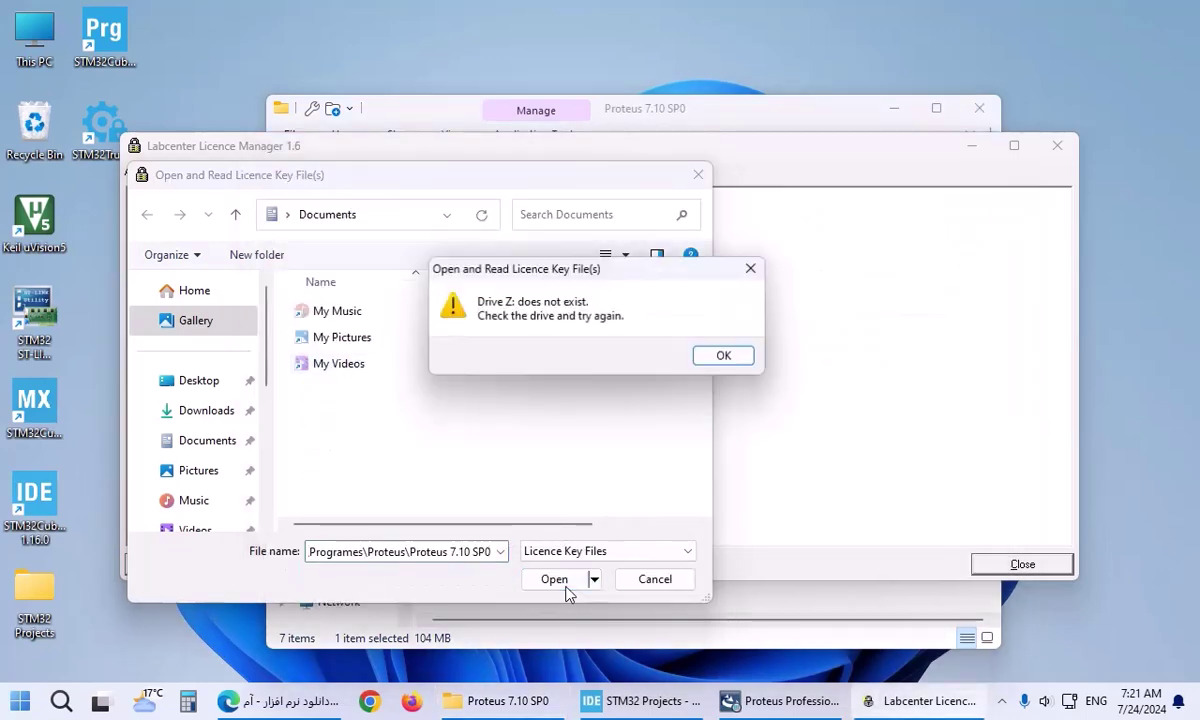
{"action": "left_click", "coordinate": [722, 356]}
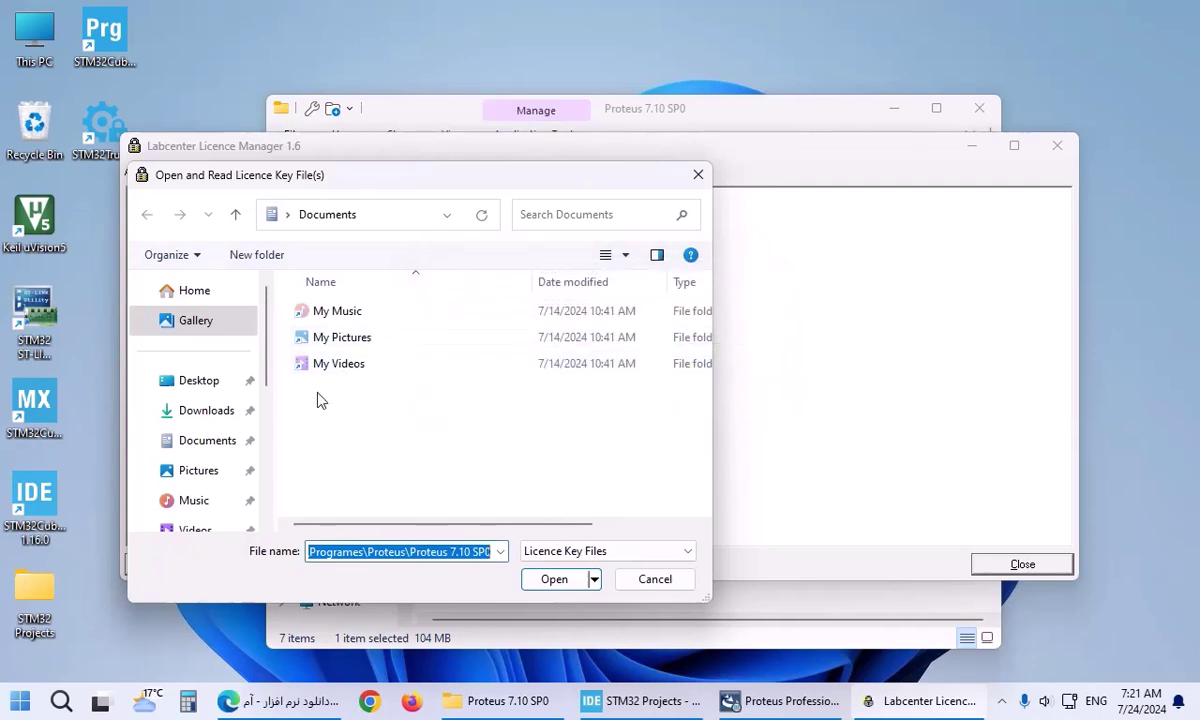
Step: Look for the licence key file's drive under This PC, and cancel the key file selection
{"action": "left_click", "coordinate": [214, 384]}
{"action": "scroll", "coordinate": [210, 475], "scroll_direction": "down", "scroll_amount": 3}
{"action": "scroll", "coordinate": [208, 490], "scroll_direction": "down", "scroll_amount": 3}
{"action": "left_click", "coordinate": [250, 435]}
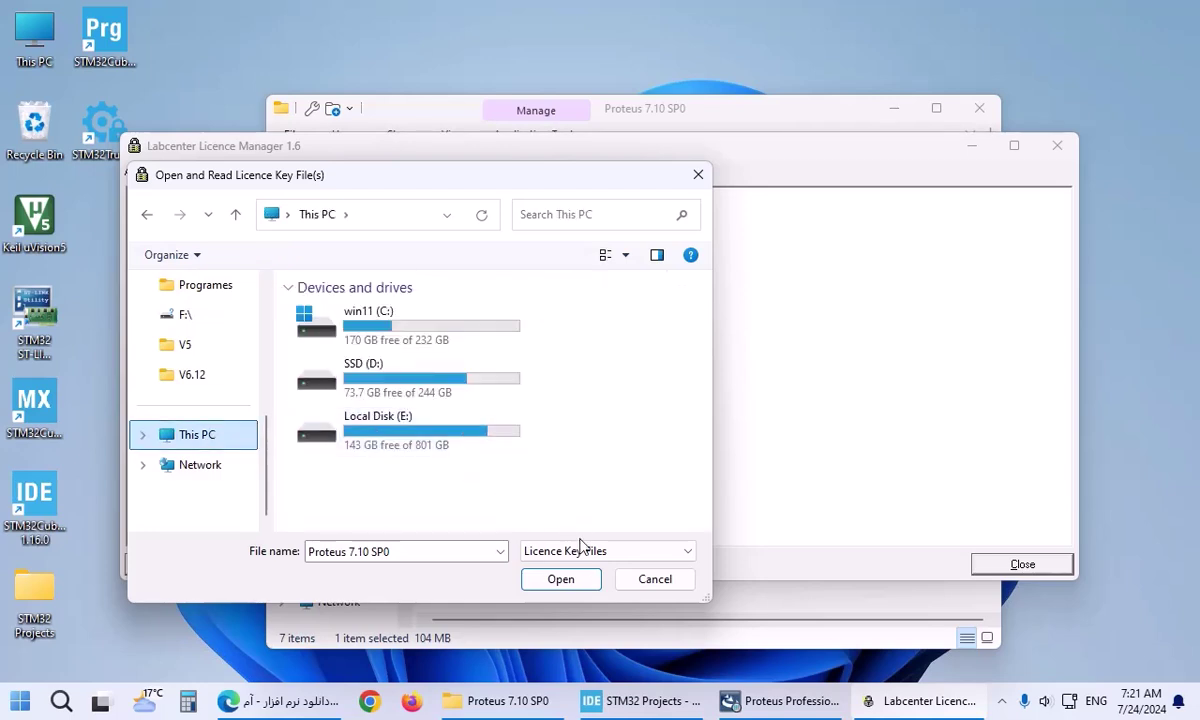
{"action": "left_click", "coordinate": [804, 276]}
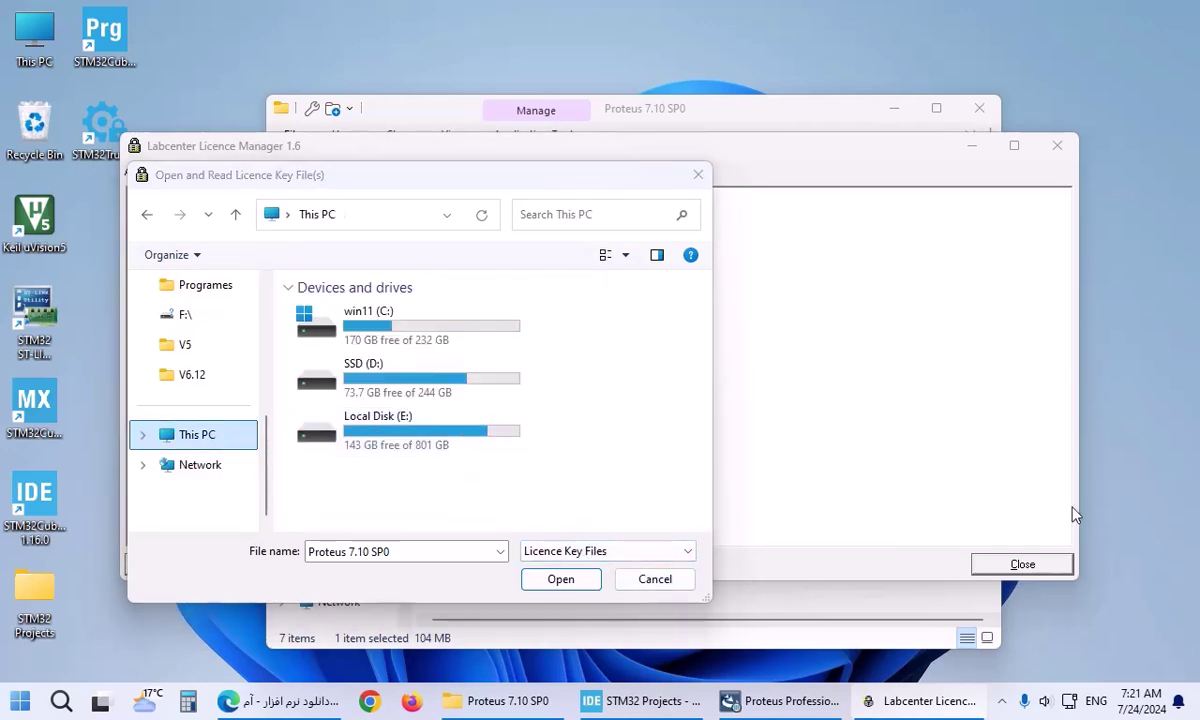
{"action": "left_click", "coordinate": [672, 578]}
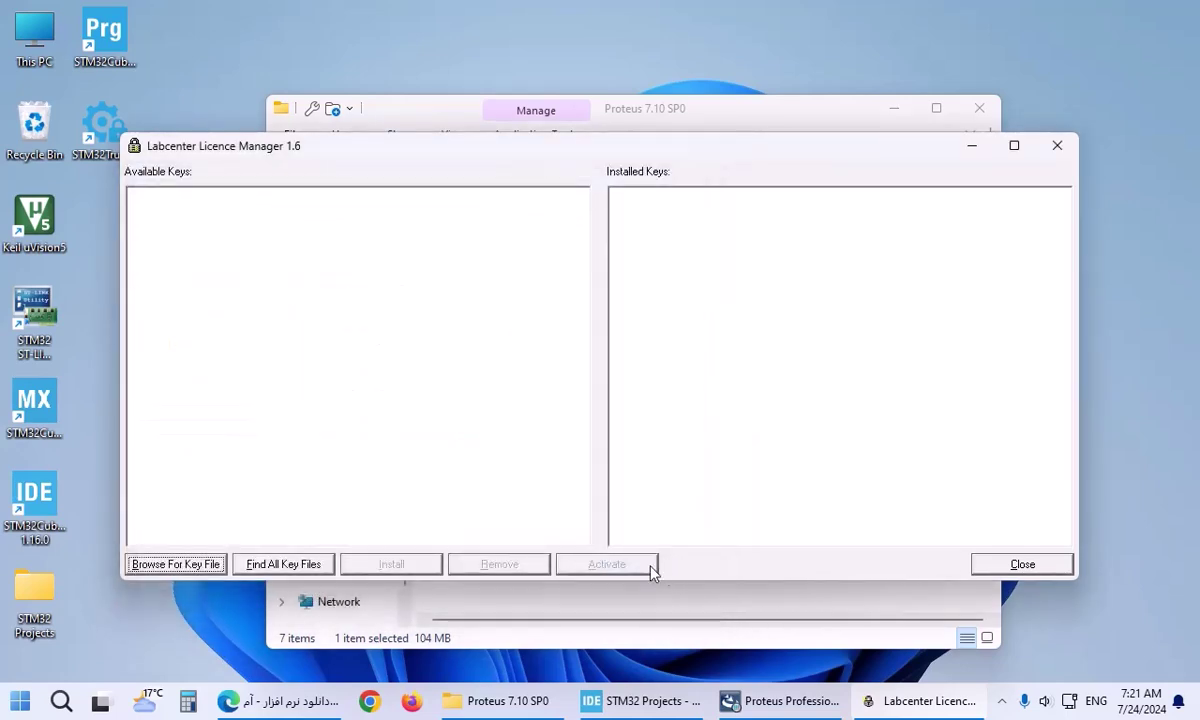
Step: Copy Labcenter_LICENCE.lxk from the Proteus 7.10 SP0 folder to the desktop
{"action": "left_click", "coordinate": [907, 614]}
{"action": "left_click", "coordinate": [490, 238]}
{"action": "left_click_drag", "start_coordinate": [490, 238], "coordinate": [40, 130]}
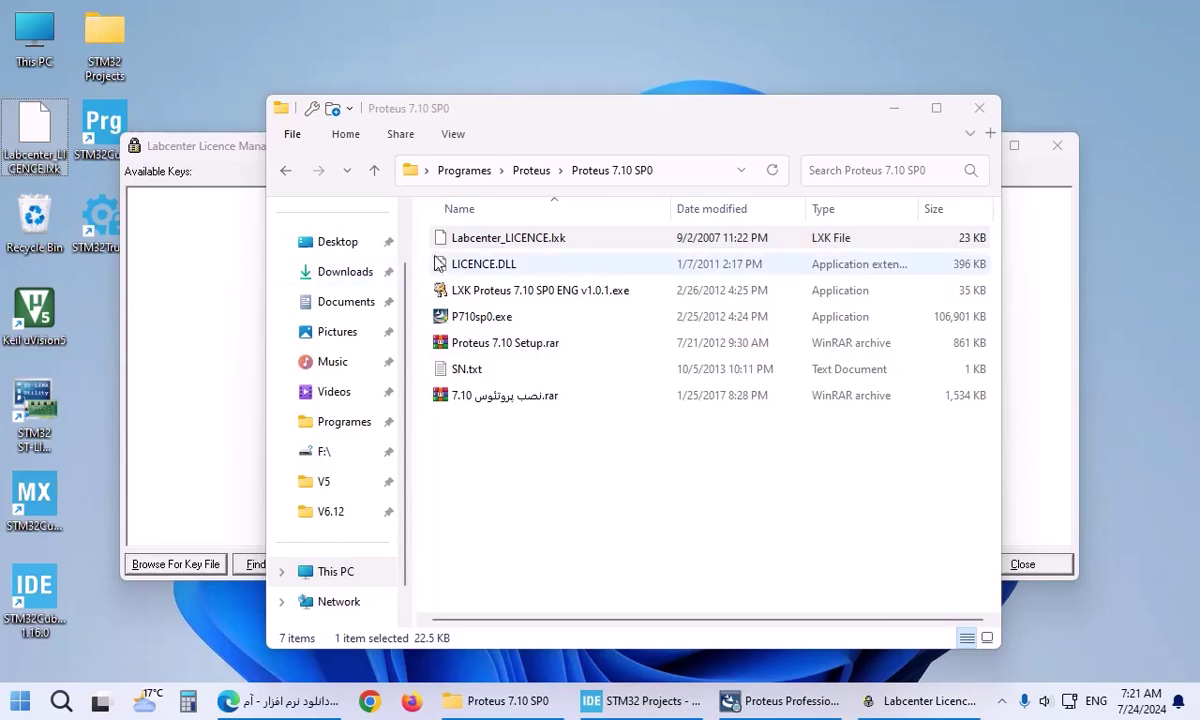
Step: Load the Labcenter_LICENCE.lxk key file from the Desktop into the Licence Manager
{"action": "left_click", "coordinate": [220, 418]}
{"action": "left_click", "coordinate": [175, 564]}
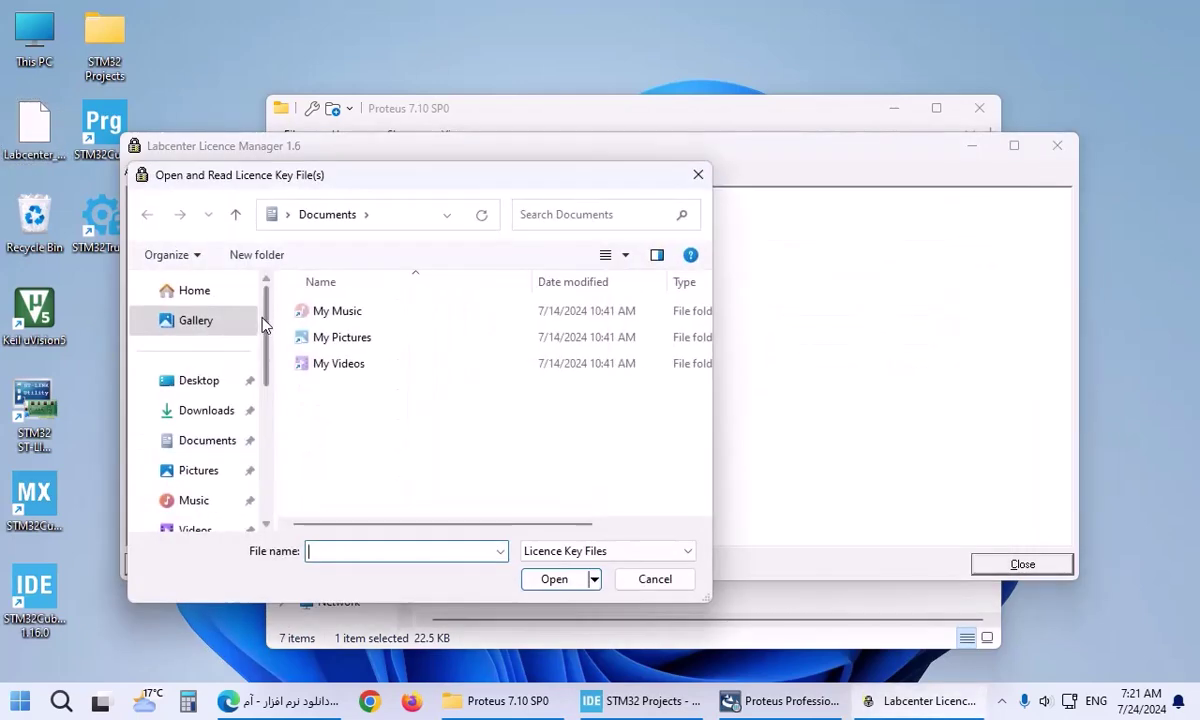
{"action": "left_click", "coordinate": [178, 385]}
{"action": "double_click", "coordinate": [338, 340]}
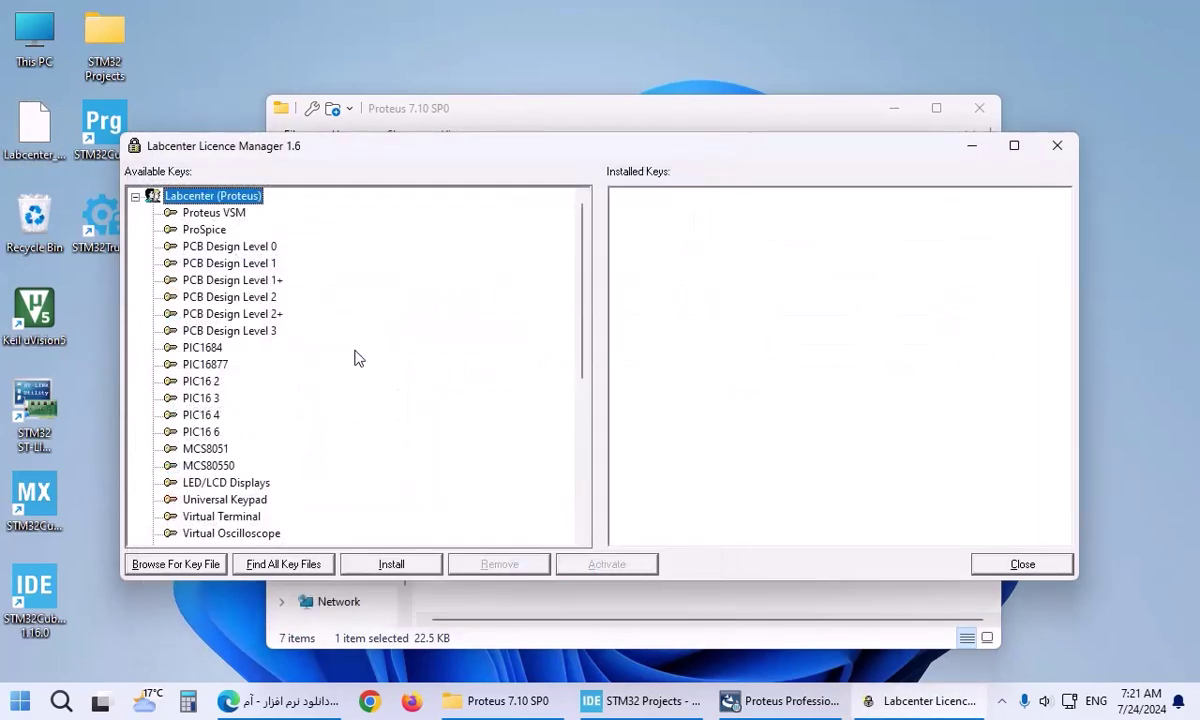
Step: Install the Labcenter (Proteus) customer key with all its product keys, and close the Licence Manager
{"action": "left_click", "coordinate": [391, 564]}
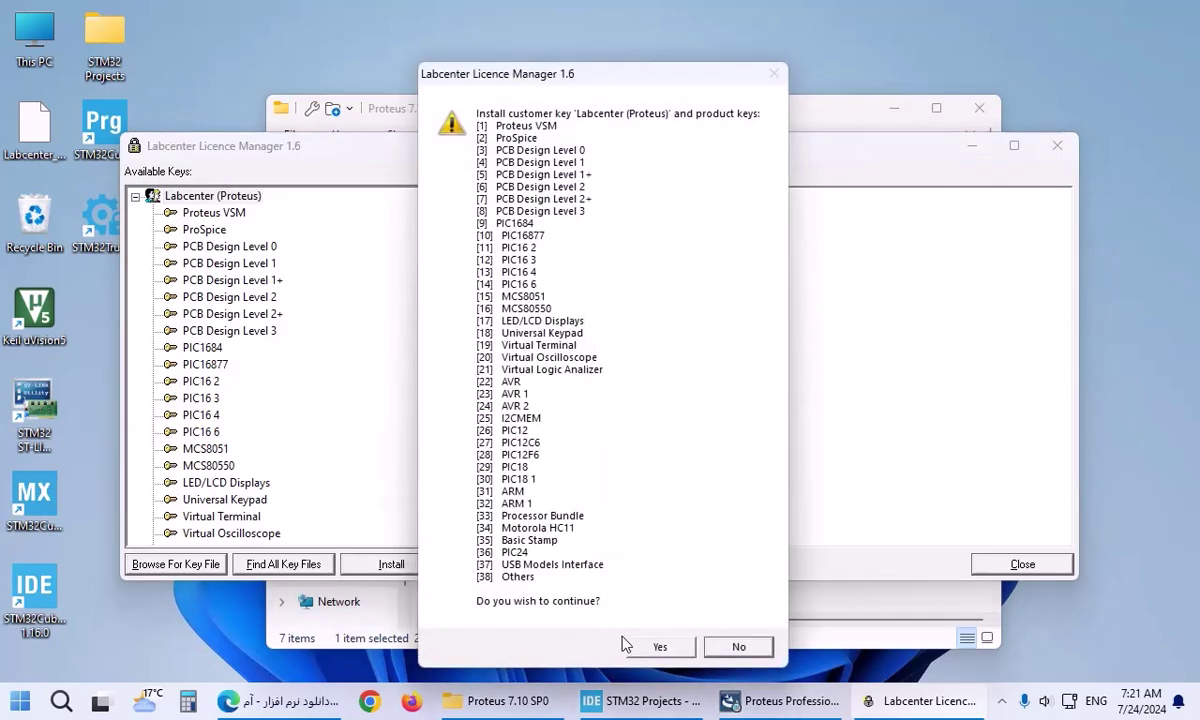
{"action": "left_click", "coordinate": [650, 644]}
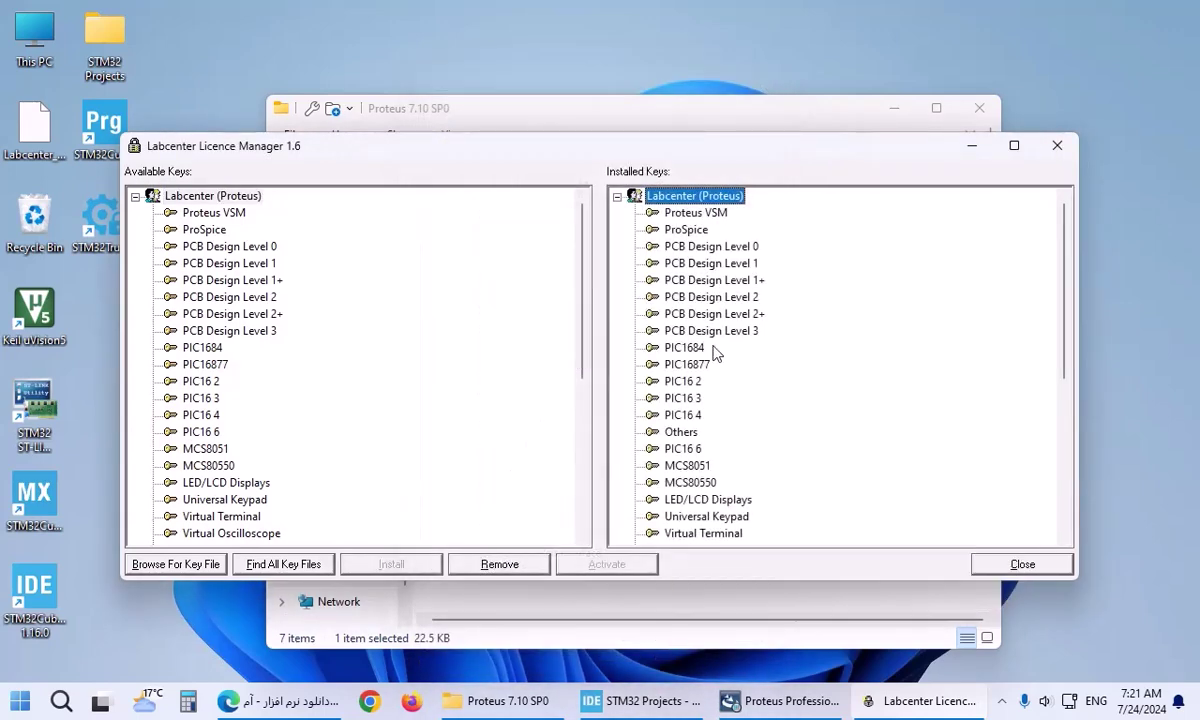
{"action": "left_click", "coordinate": [993, 565]}
Step: Continue the Proteus setup with the default destination, add the Converter Files feature and start the installation
{"action": "left_click", "coordinate": [779, 705]}
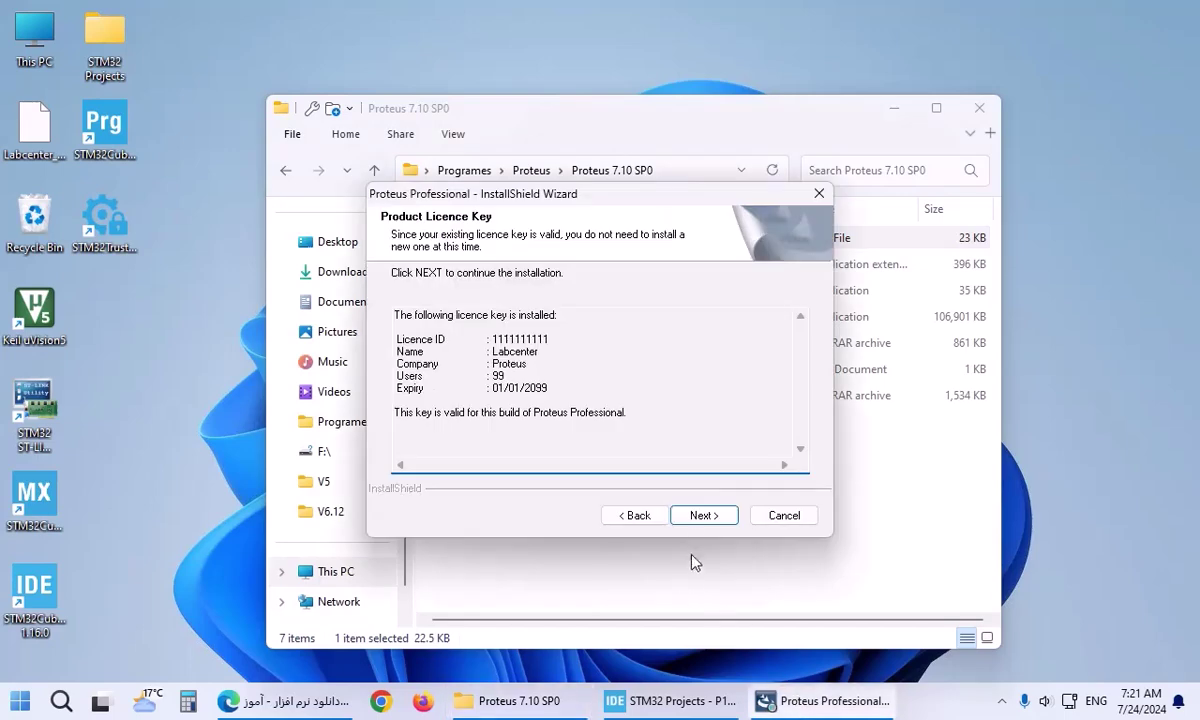
{"action": "left_click", "coordinate": [697, 518]}
{"action": "left_click", "coordinate": [703, 515]}
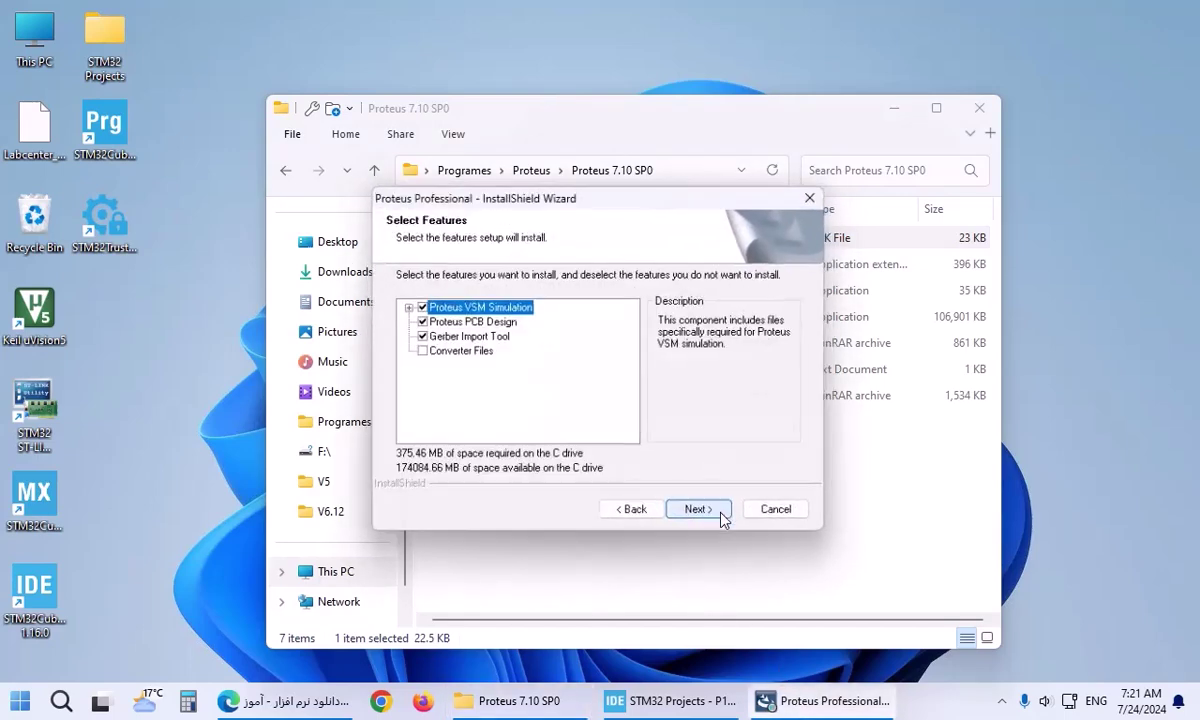
{"action": "left_click", "coordinate": [418, 351]}
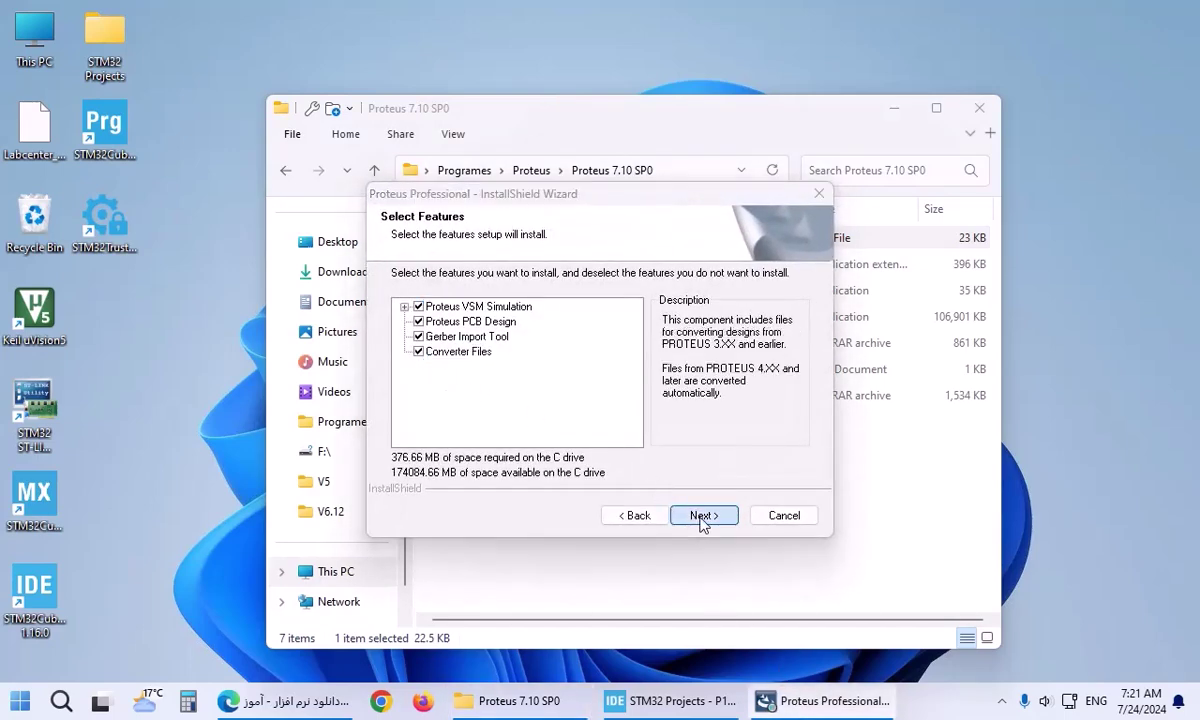
{"action": "left_click", "coordinate": [703, 515]}
{"action": "left_click", "coordinate": [703, 515]}
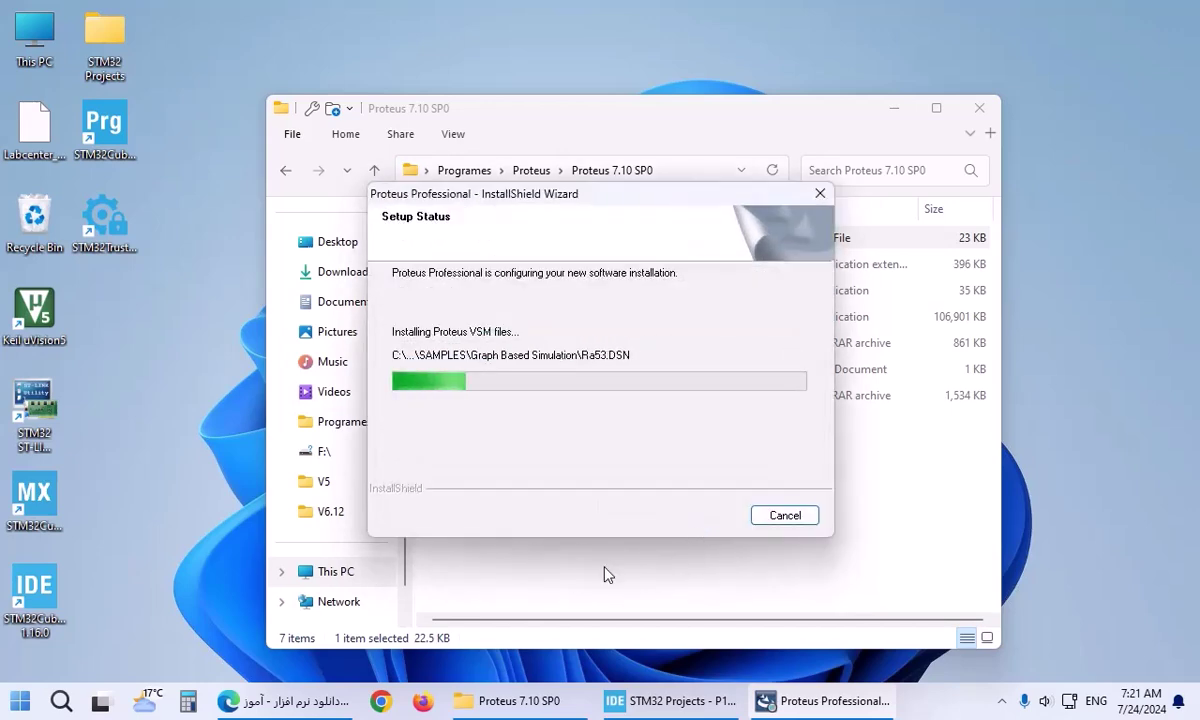
Step: Run LXK Proteus 7.10 SP0 ENG v1.0.1.exe from the Proteus 7.10 SP0 folder as administrator and allow it to start
{"action": "left_click", "coordinate": [586, 594]}
{"action": "left_click", "coordinate": [586, 594]}
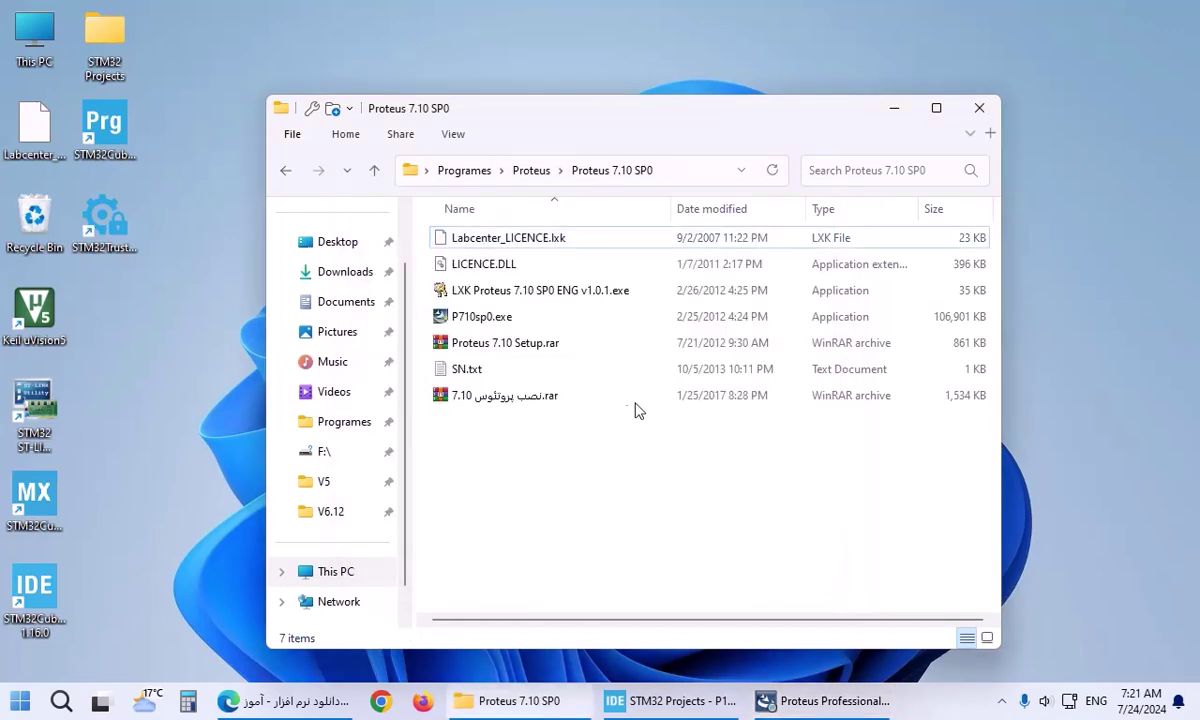
{"action": "left_click", "coordinate": [589, 298]}
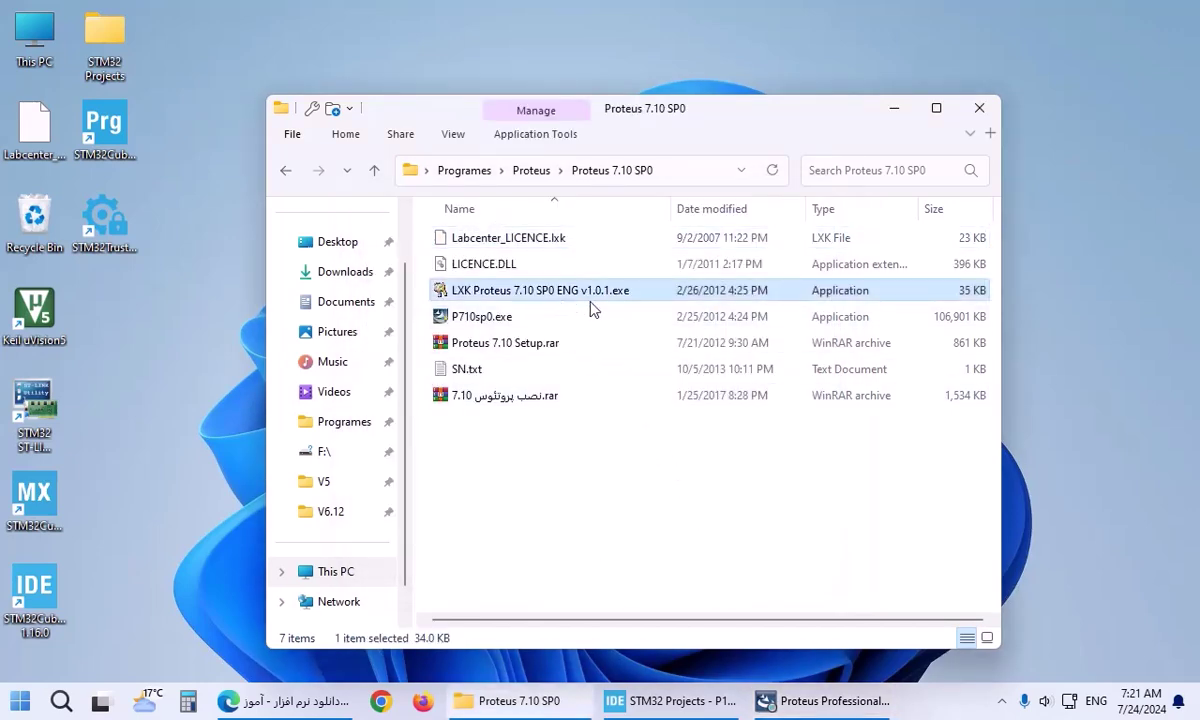
{"action": "right_click", "coordinate": [530, 294]}
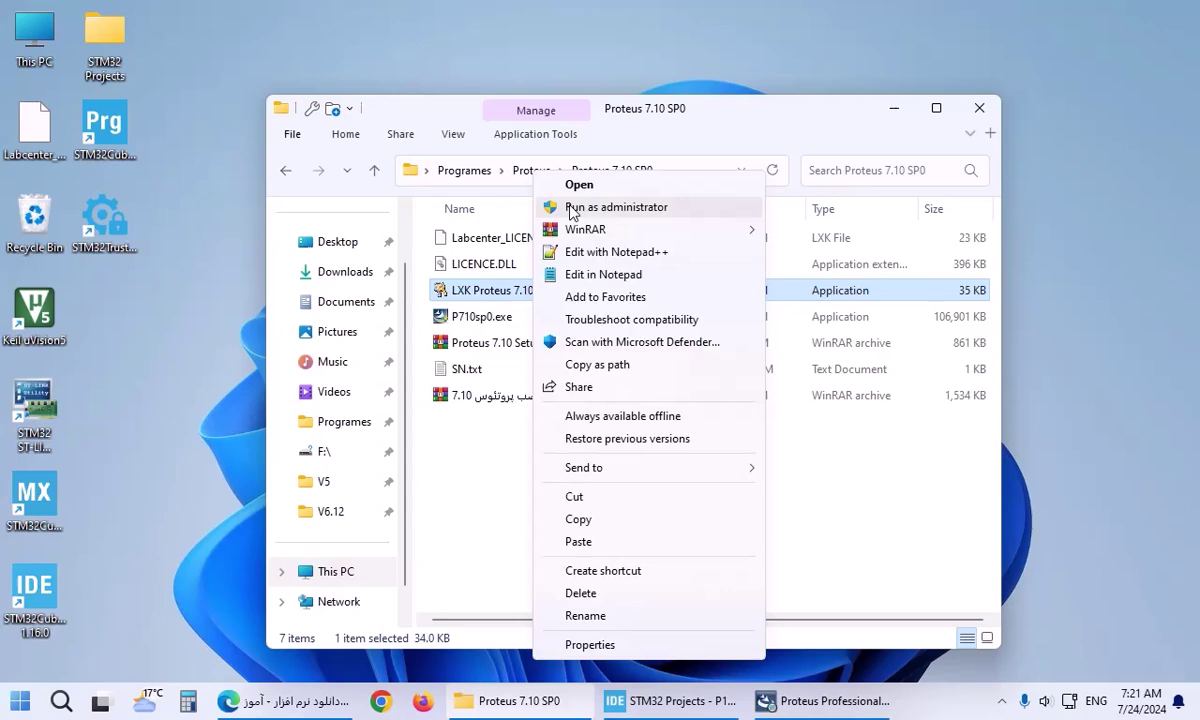
{"action": "left_click", "coordinate": [573, 208]}
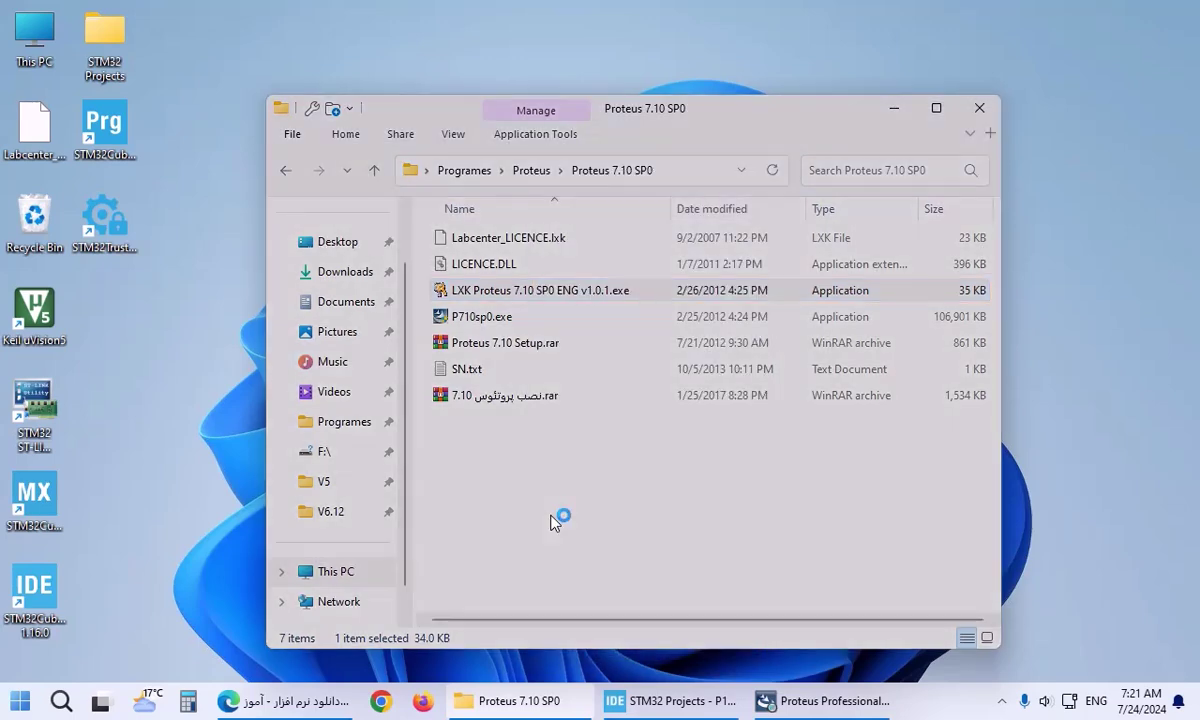
{"action": "left_click", "coordinate": [557, 517]}
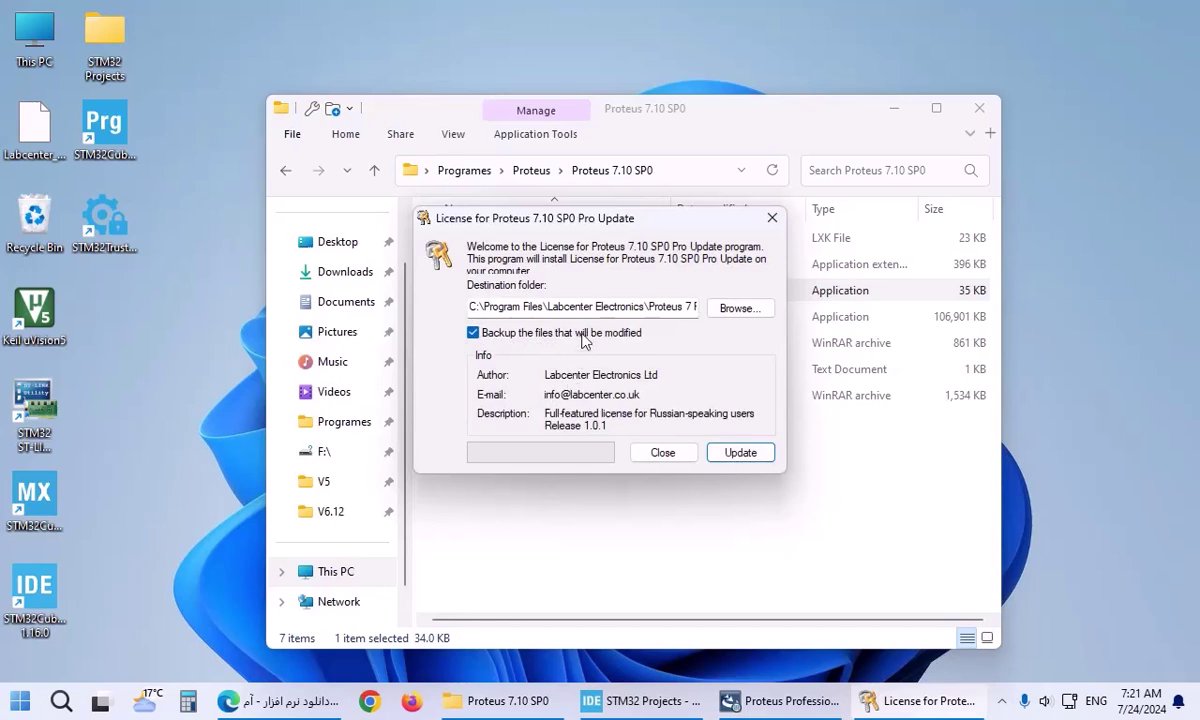
Step: Set the licence update's destination to C:\Program Files (x86)\Labcenter Electronics\Proteus 7 Professional, run the update and acknowledge its completion
{"action": "left_click", "coordinate": [548, 310]}
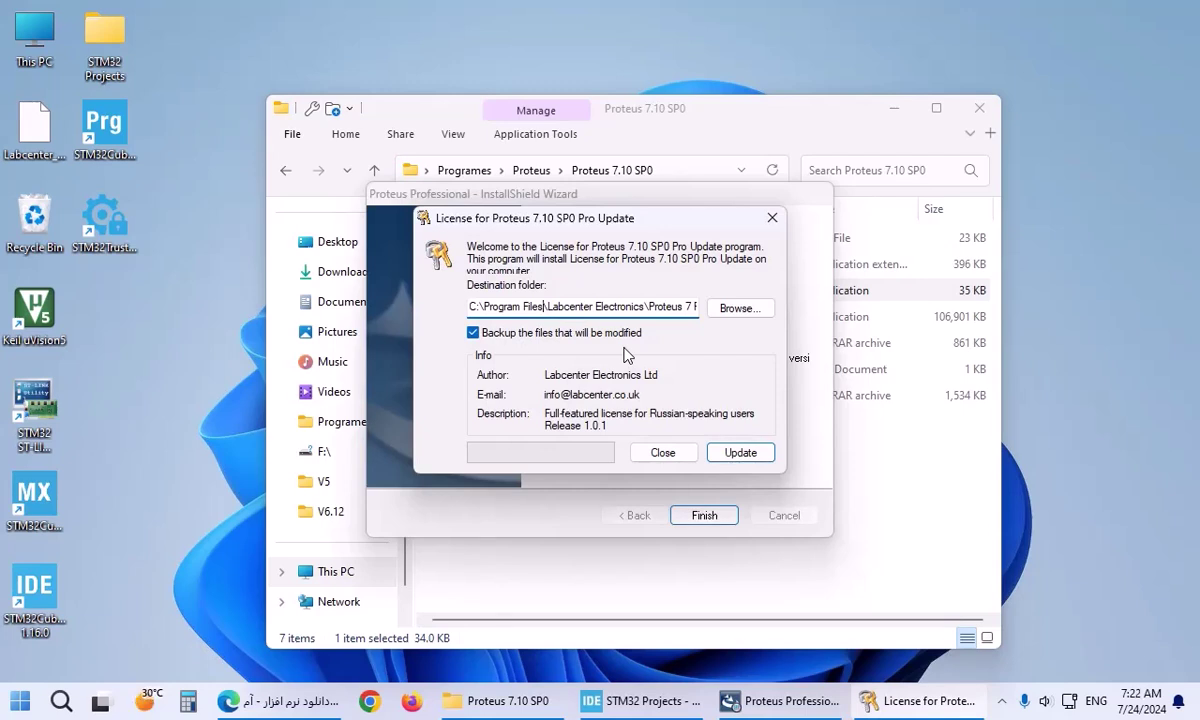
{"action": "type", "text": "("}
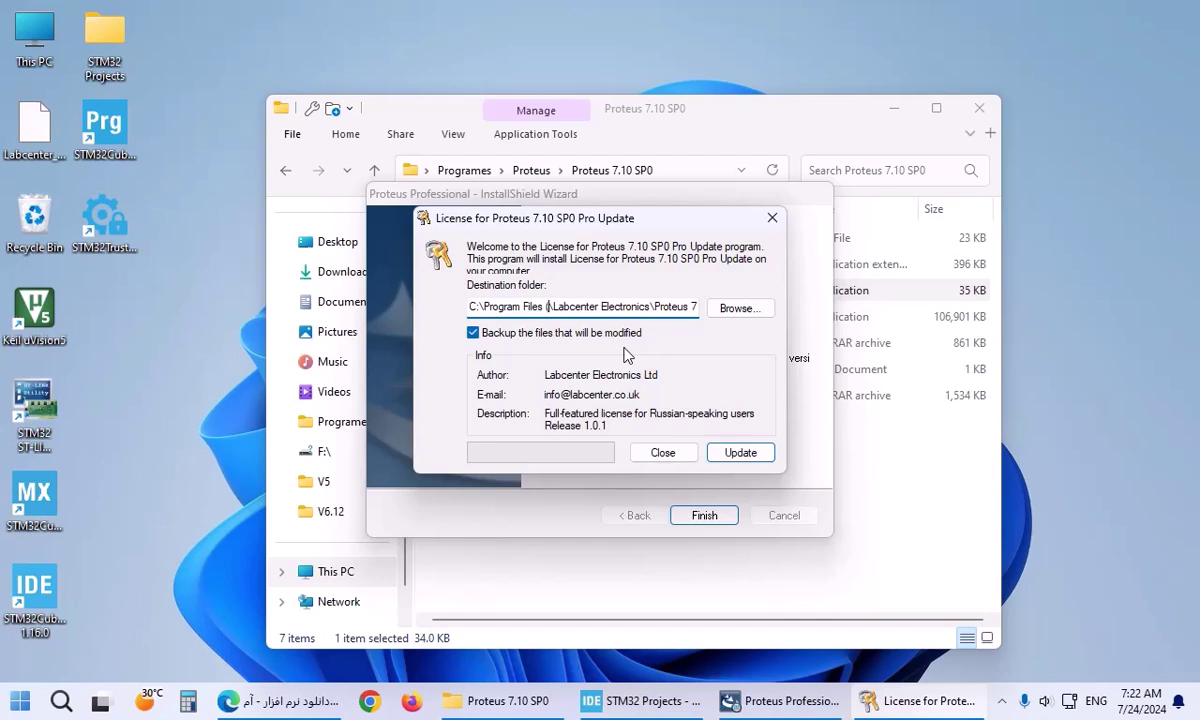
{"action": "type", "text": "x86)"}
{"action": "left_click_drag", "start_coordinate": [512, 307], "coordinate": [756, 298]}
{"action": "left_click", "coordinate": [712, 448]}
{"action": "left_click", "coordinate": [703, 413]}
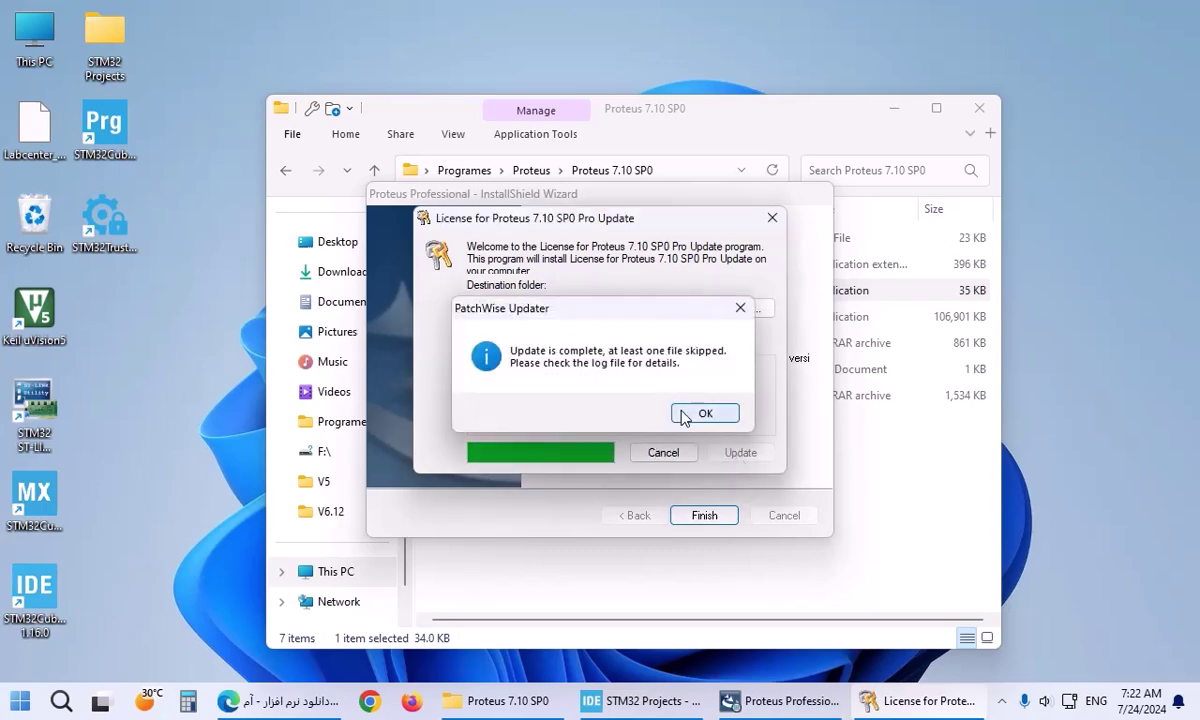
Step: Examine the BIN\LICENCE.DLL entry in PatchWise.log and close the log
{"action": "mouse_move", "coordinate": [140, 237]}
{"action": "left_mouse_down"}
{"action": "mouse_move", "coordinate": [562, 222]}
{"action": "mouse_move", "coordinate": [704, 239]}
{"action": "mouse_move", "coordinate": [133, 238]}
{"action": "left_mouse_up"}
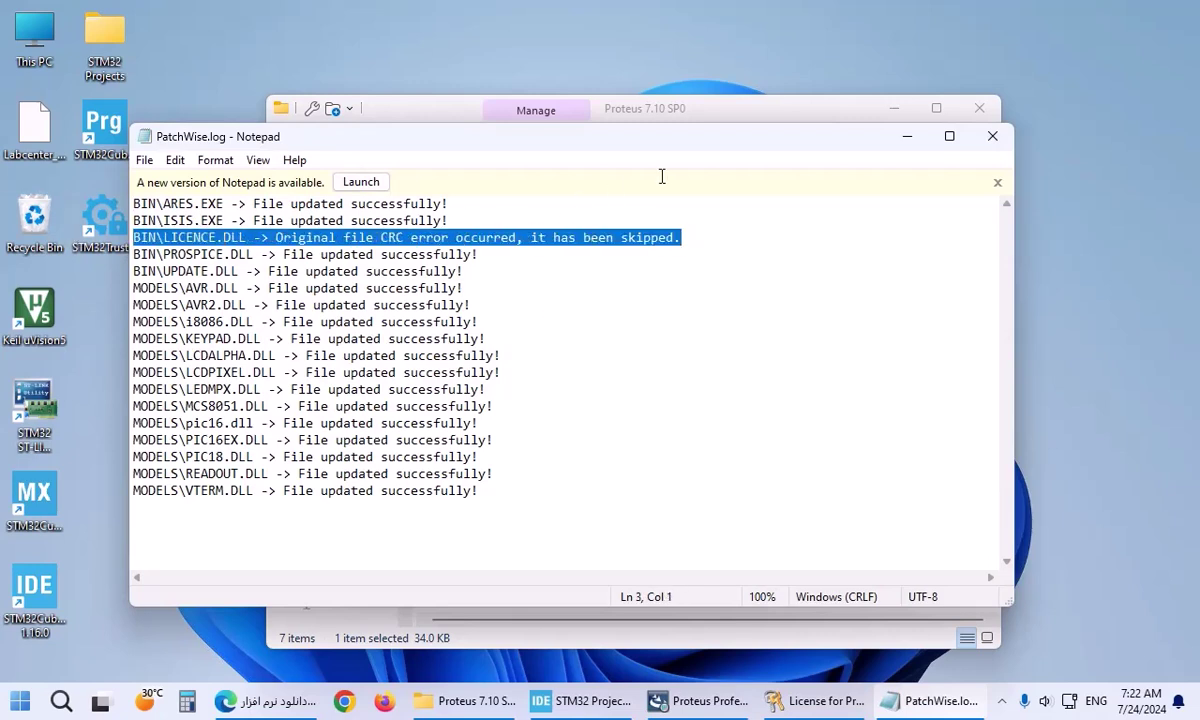
{"action": "left_click", "coordinate": [361, 182]}
{"action": "left_click", "coordinate": [401, 110]}
{"action": "left_click", "coordinate": [401, 110]}
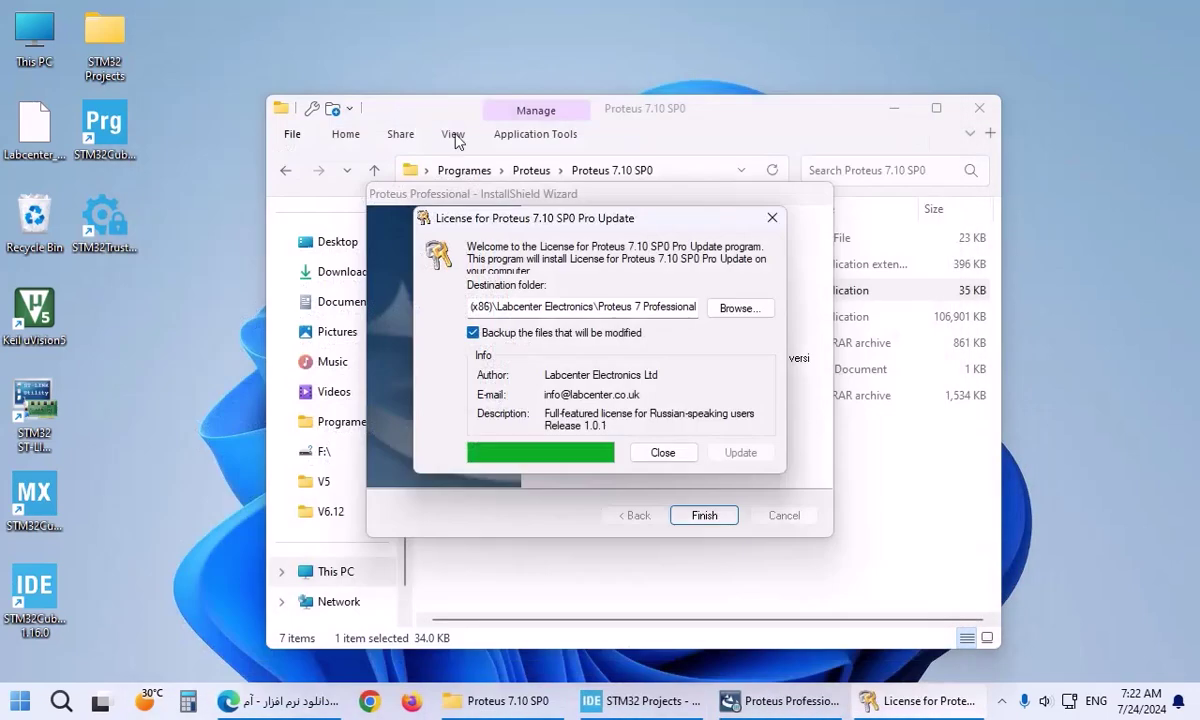
Step: Close the licence update program and finish the Proteus Professional setup wizard
{"action": "left_click", "coordinate": [662, 453]}
{"action": "left_click", "coordinate": [600, 340]}
{"action": "left_click", "coordinate": [704, 515]}
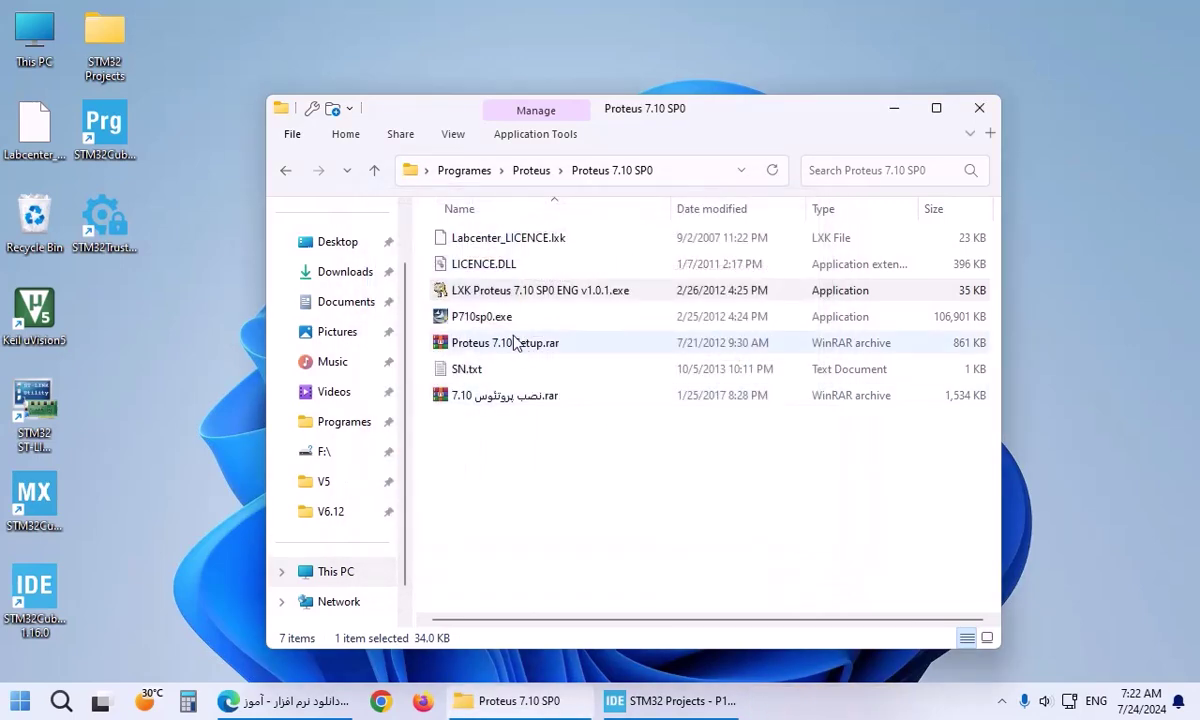
Step: Copy LICENCE.DLL and open the BIN folder in C:\Program Files (x86)\Labcenter Electronics\Proteus 7 Professional
{"action": "left_click", "coordinate": [475, 265]}
{"action": "right_click", "coordinate": [480, 264]}
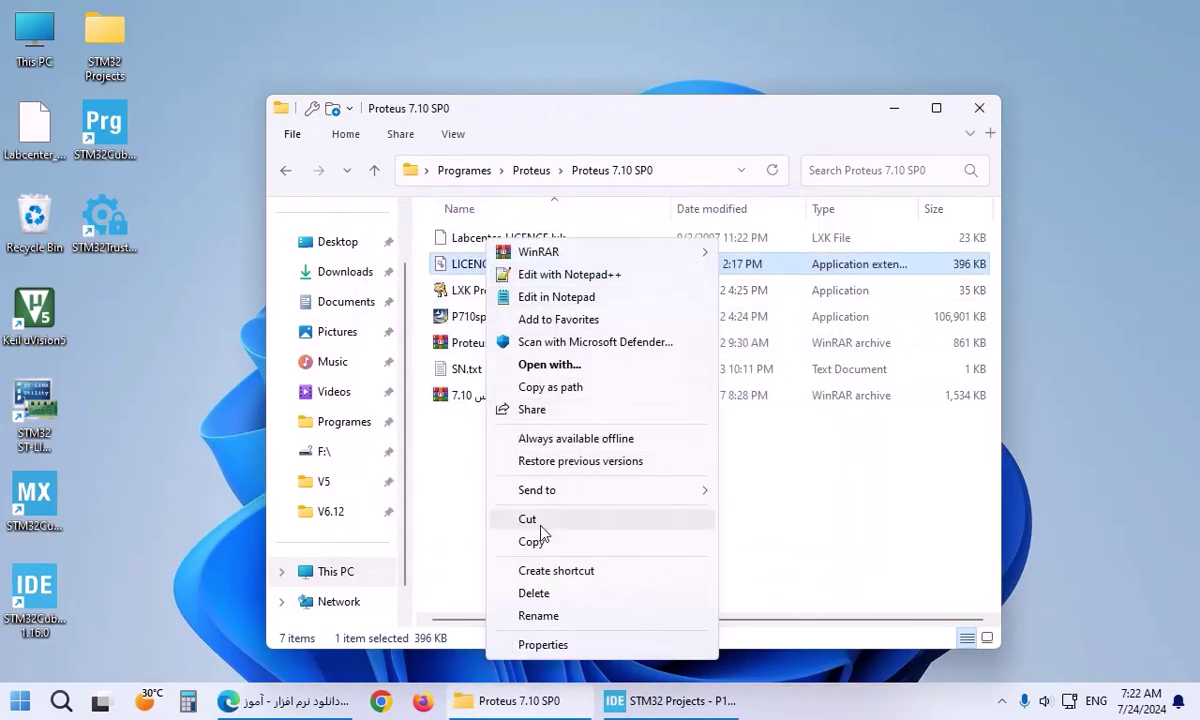
{"action": "left_click", "coordinate": [531, 541]}
{"action": "double_click", "coordinate": [48, 28]}
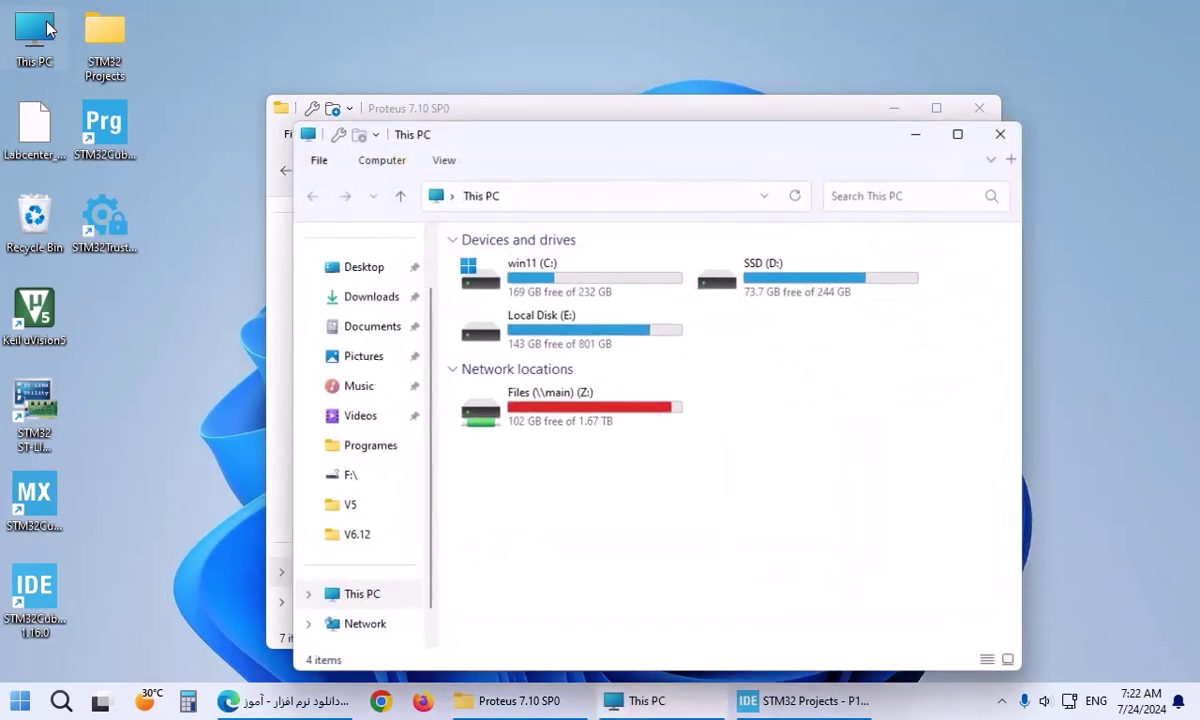
{"action": "double_click", "coordinate": [600, 292]}
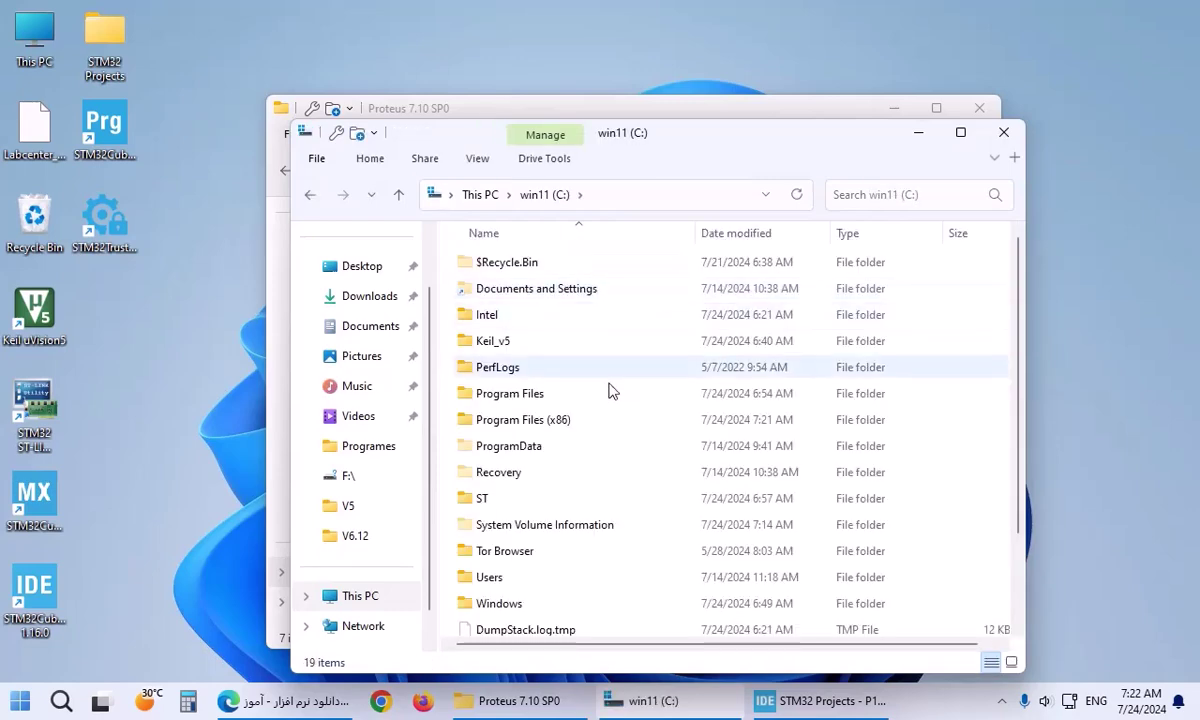
{"action": "double_click", "coordinate": [554, 420]}
{"action": "key", "text": "l"}
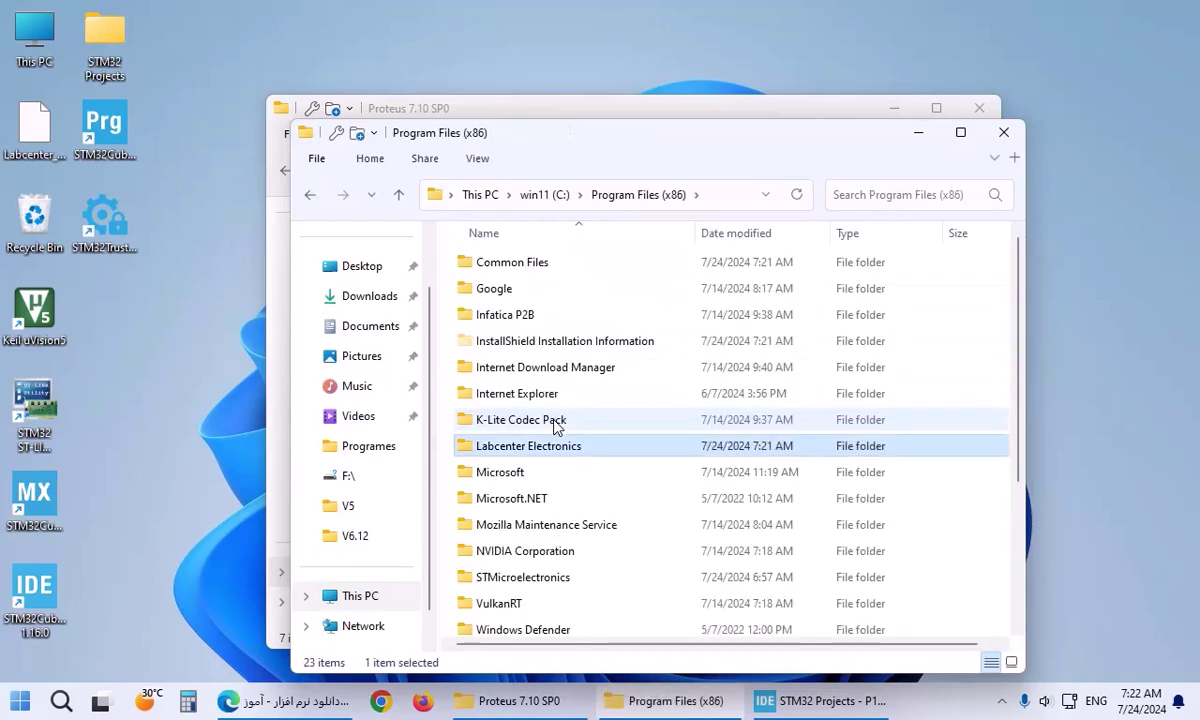
{"action": "double_click", "coordinate": [538, 450]}
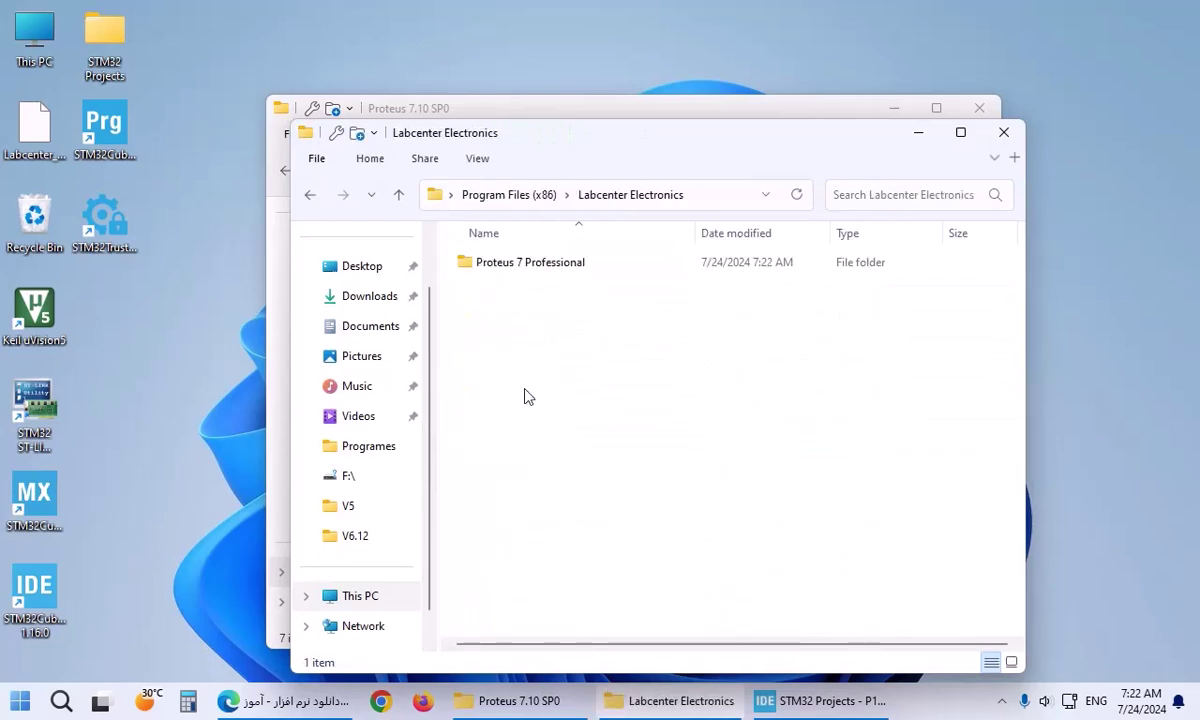
{"action": "double_click", "coordinate": [509, 264]}
{"action": "double_click", "coordinate": [509, 264]}
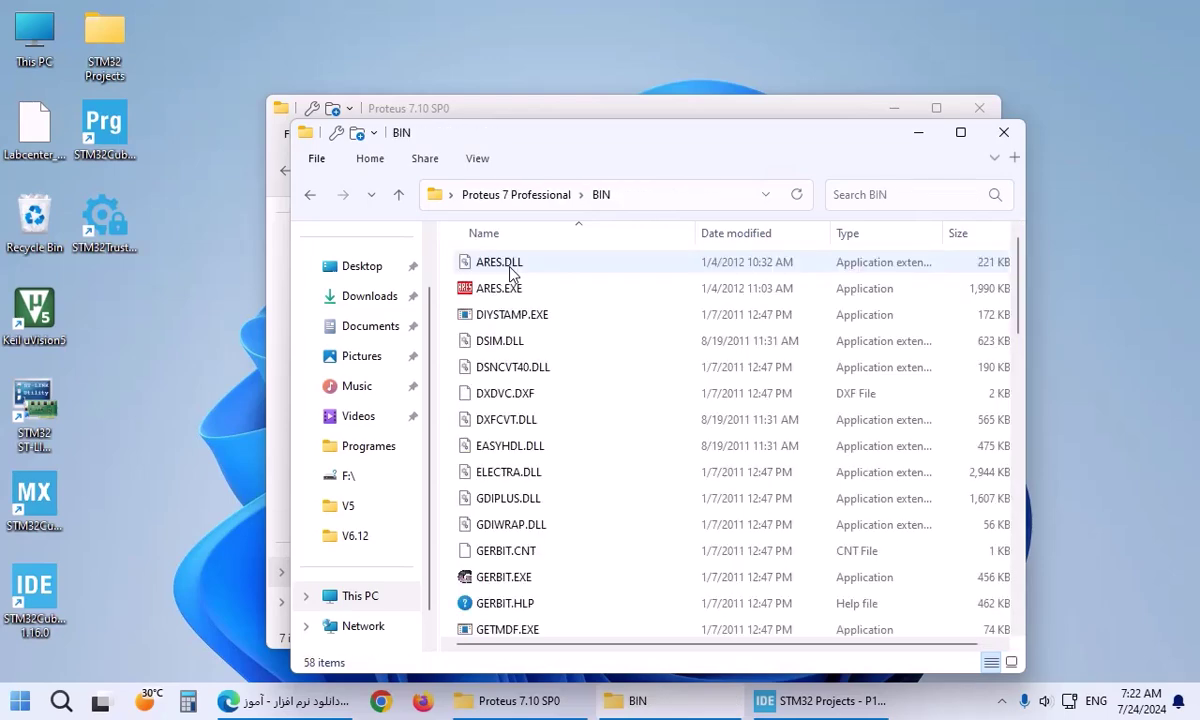
Step: Try to paste the copied LICENCE.DLL from the network folder into BIN, replacing the existing file with administrator permission
{"action": "key", "text": "ctrl+v"}
{"action": "left_click", "coordinate": [549, 196]}
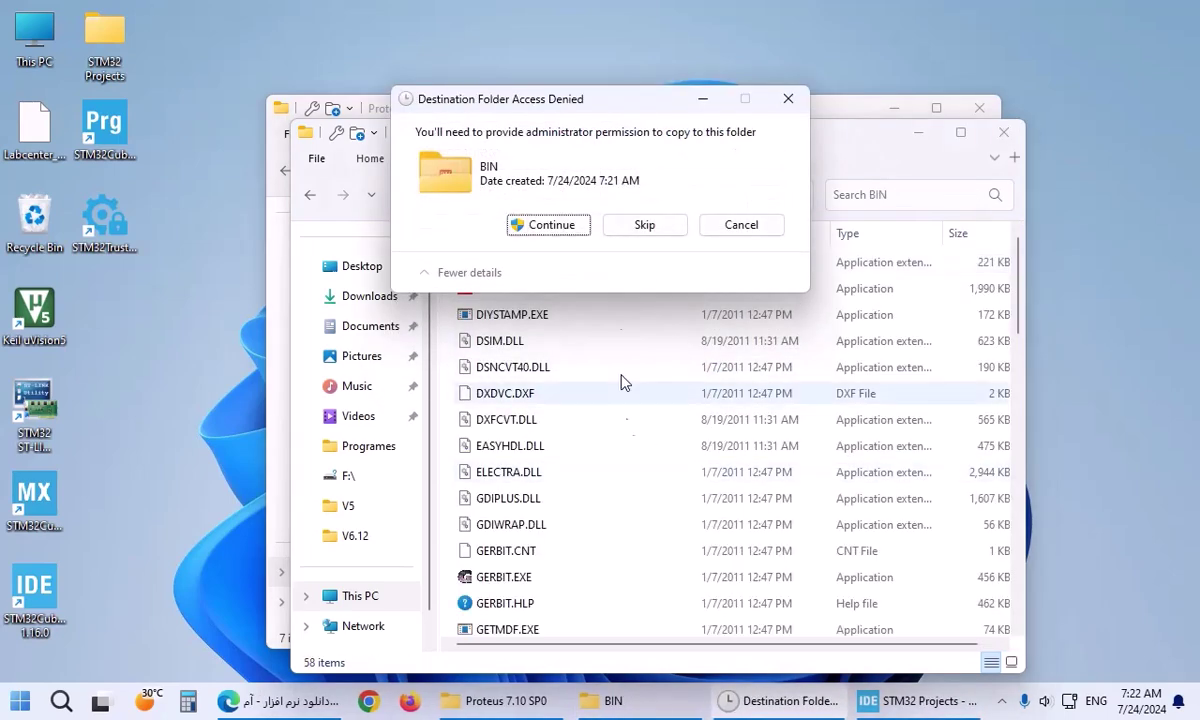
{"action": "left_click", "coordinate": [550, 225]}
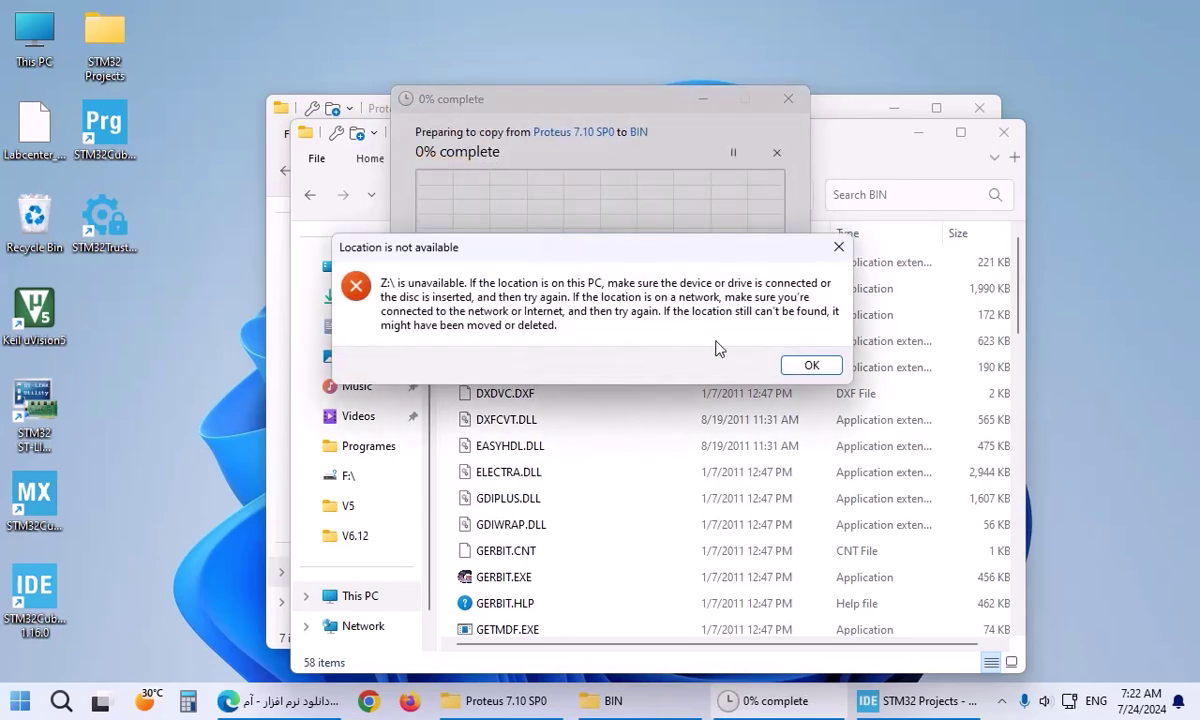
{"action": "left_click", "coordinate": [810, 366]}
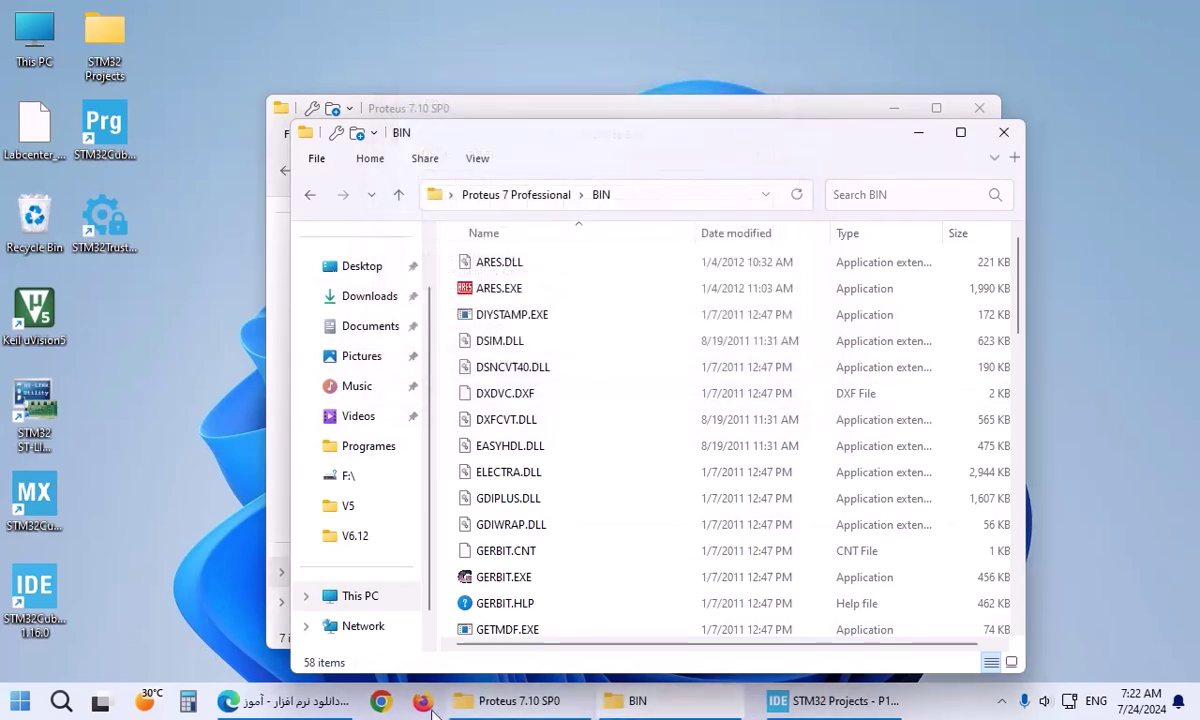
Step: Move LICENCE.DLL from the desktop into the BIN folder, replacing the existing file with administrator permission
{"action": "left_click_drag", "start_coordinate": [115, 327], "coordinate": [646, 356]}
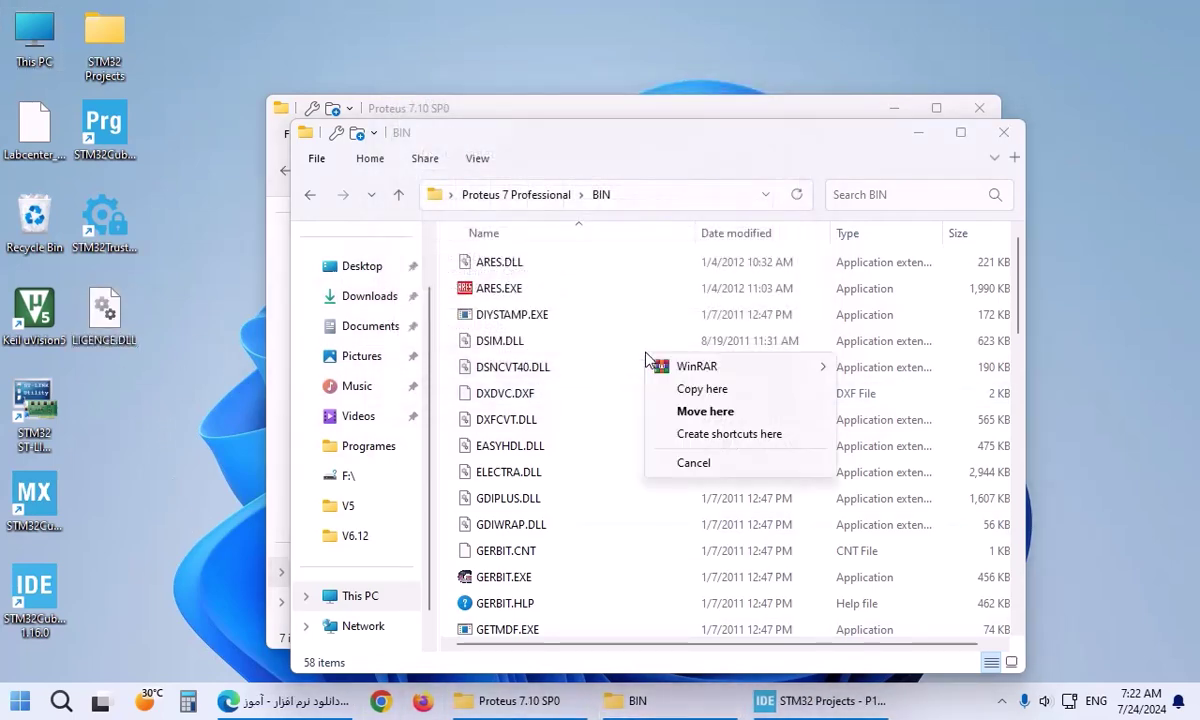
{"action": "left_click", "coordinate": [678, 410]}
{"action": "left_click", "coordinate": [536, 205]}
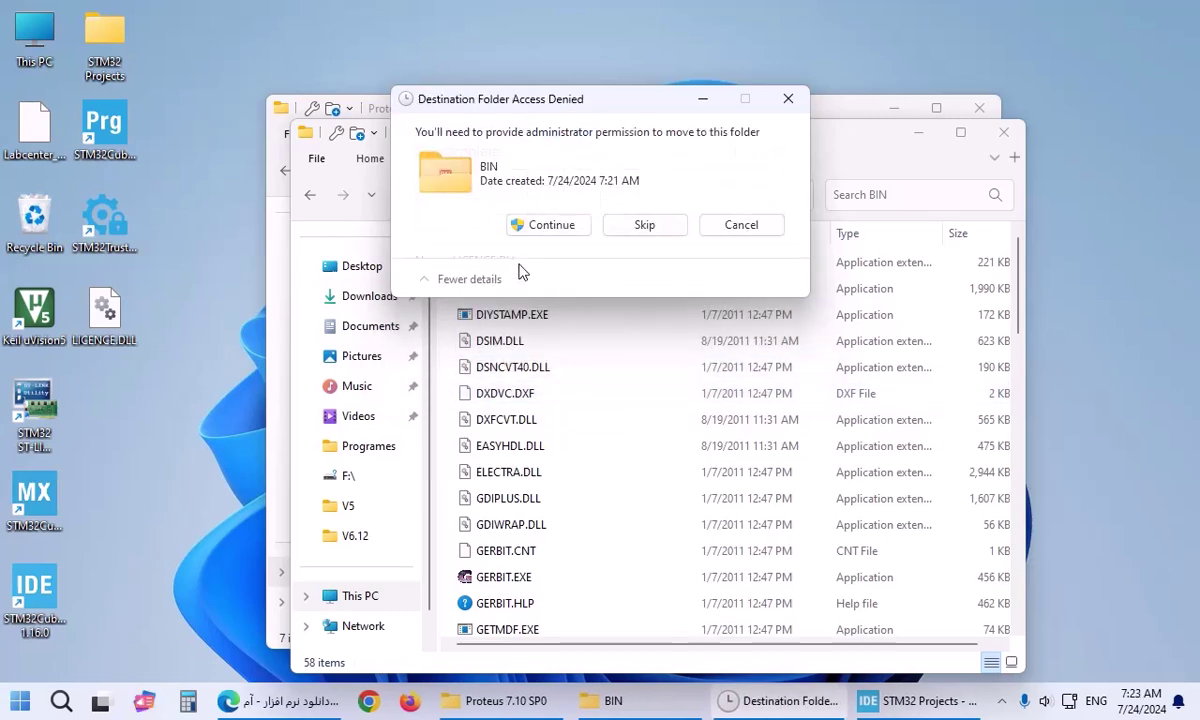
{"action": "left_click", "coordinate": [549, 225]}
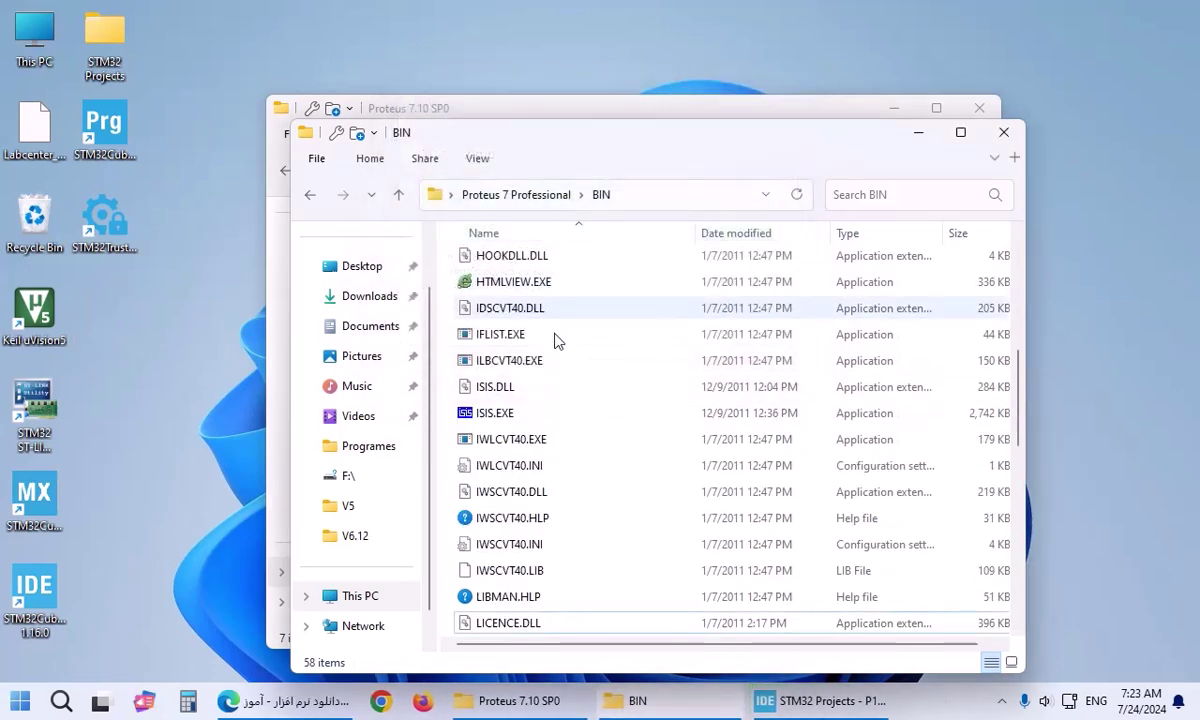
Step: Launch ISIS.EXE from BIN, decline the sample designs with "Don't show this dialogue again?" enabled, maximize ISIS and close it
{"action": "double_click", "coordinate": [526, 420]}
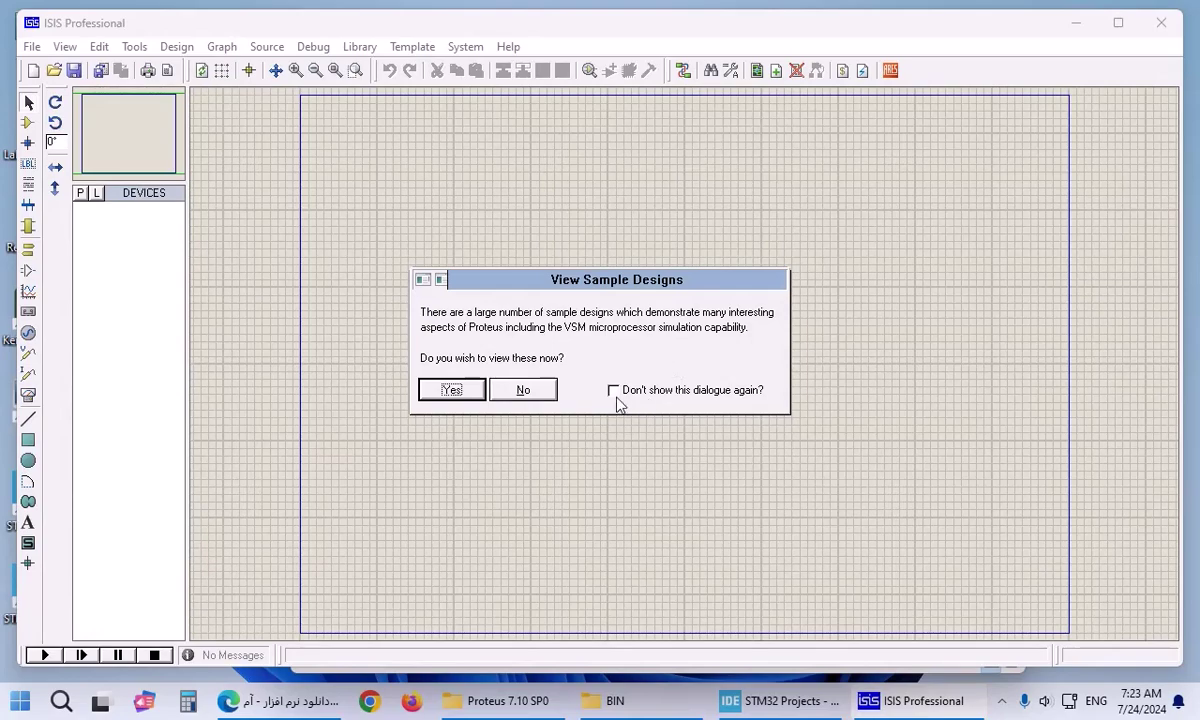
{"action": "left_click", "coordinate": [614, 391]}
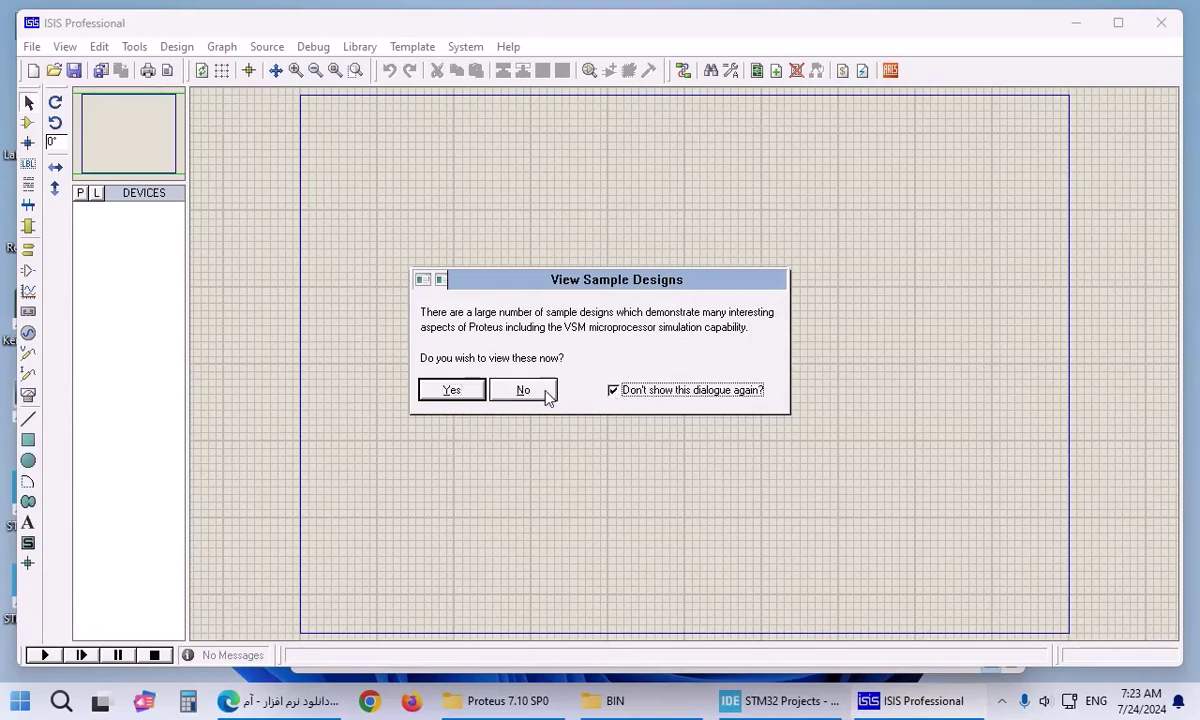
{"action": "left_click", "coordinate": [523, 390]}
{"action": "left_click", "coordinate": [515, 387]}
{"action": "left_click", "coordinate": [599, 408]}
{"action": "left_click", "coordinate": [1117, 22]}
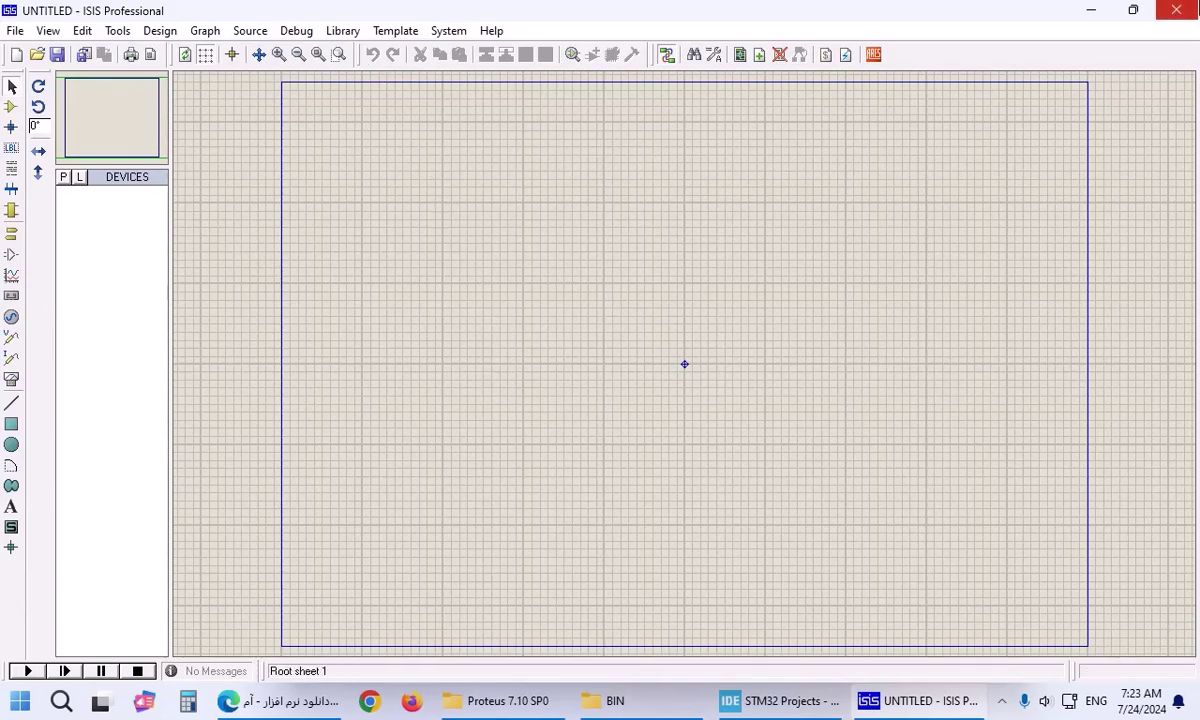
{"action": "left_click", "coordinate": [1172, 10]}
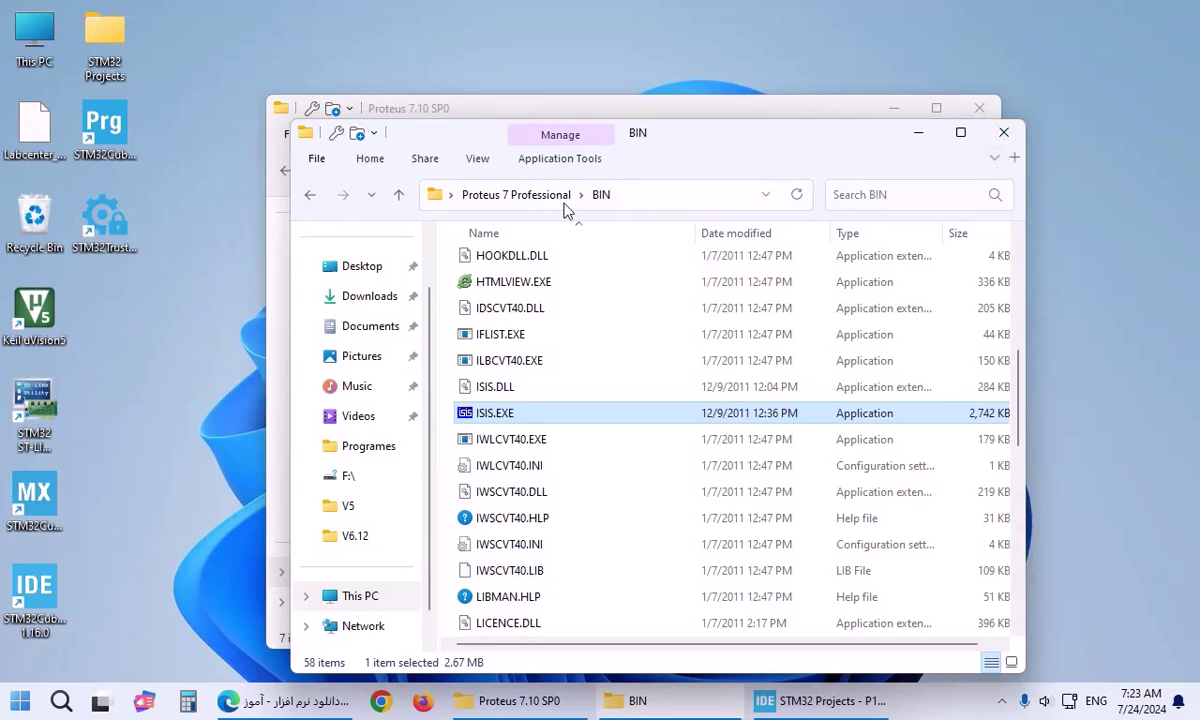
Step: Close the BIN folder window and permanently delete Labcenter_LICENCE.lxk from the desktop
{"action": "left_click", "coordinate": [1004, 132]}
{"action": "left_click", "coordinate": [8, 155]}
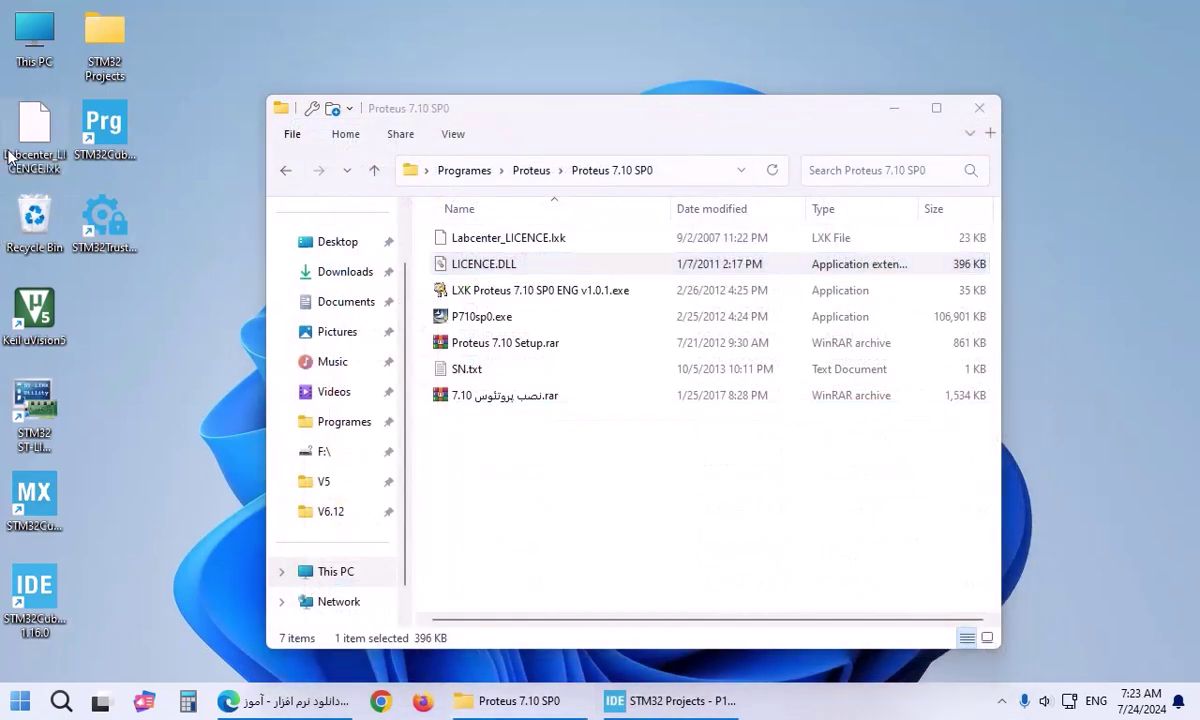
{"action": "key", "text": "shift+Delete"}
{"action": "key", "text": "Return"}
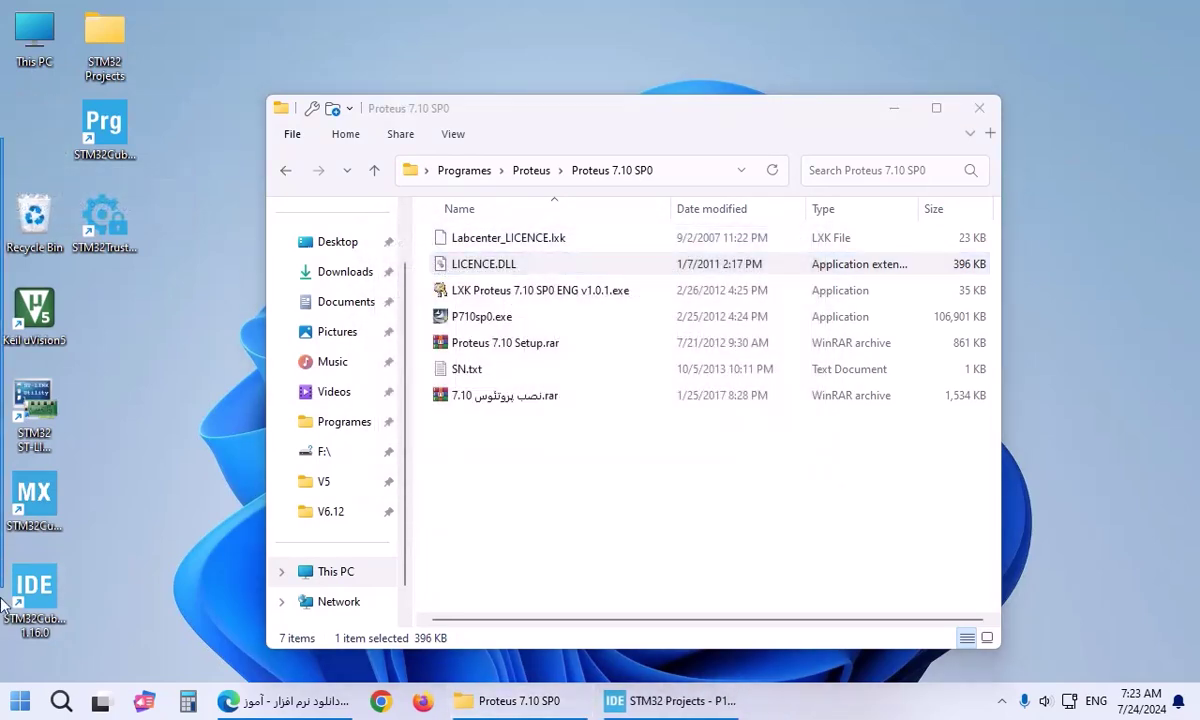
Step: Rearrange the desktop icons, putting the STM32Cube programmer shortcut below STM32CubeIDE 1.16.0 and the STM32Trust shortcut below STM32 Projects
{"action": "left_click_drag", "start_coordinate": [108, 125], "coordinate": [80, 580]}
{"action": "left_click_drag", "start_coordinate": [72, 233], "coordinate": [76, 132]}
{"action": "left_click", "coordinate": [659, 512]}
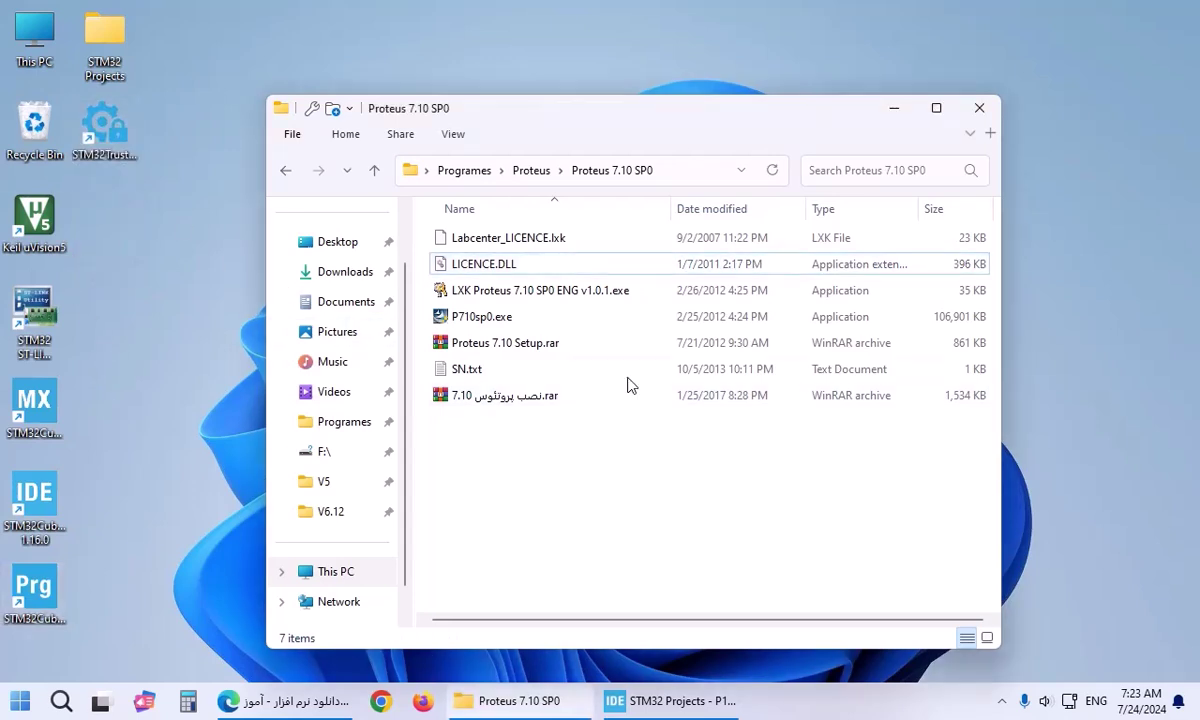
Step: Copy Proteus 8.13 SP0 Pro.exe from the network Proteus folder to the desktop
{"action": "left_click", "coordinate": [532, 171]}
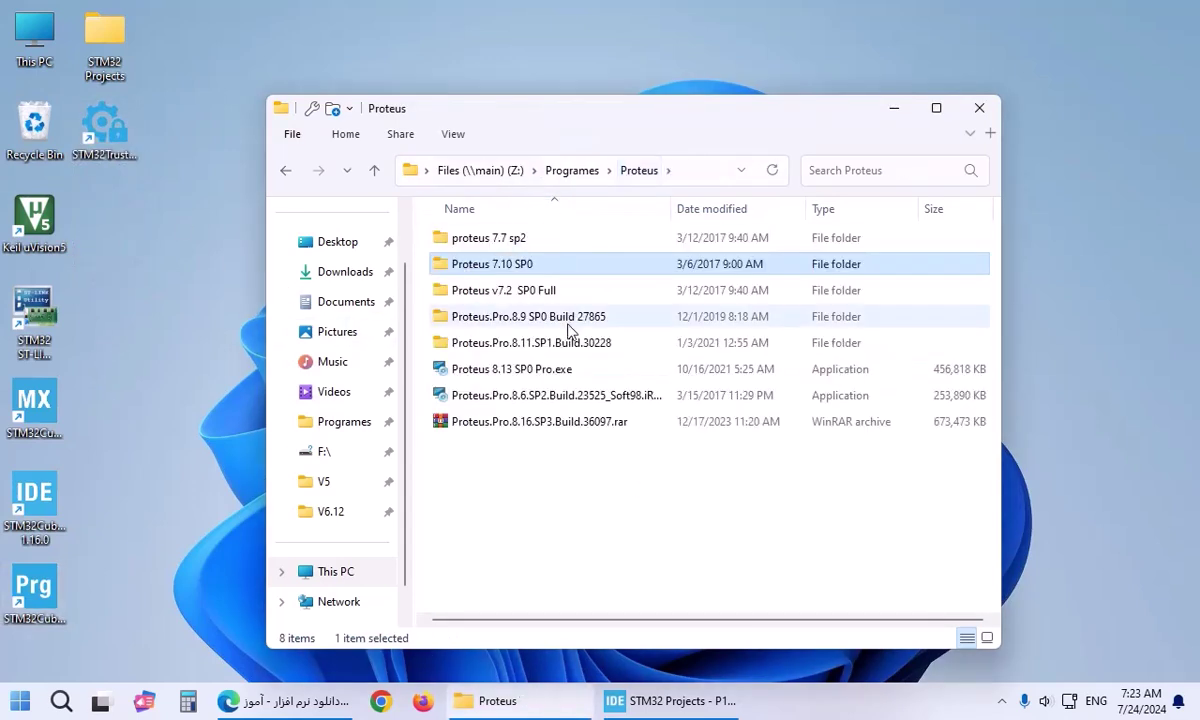
{"action": "left_click", "coordinate": [556, 375]}
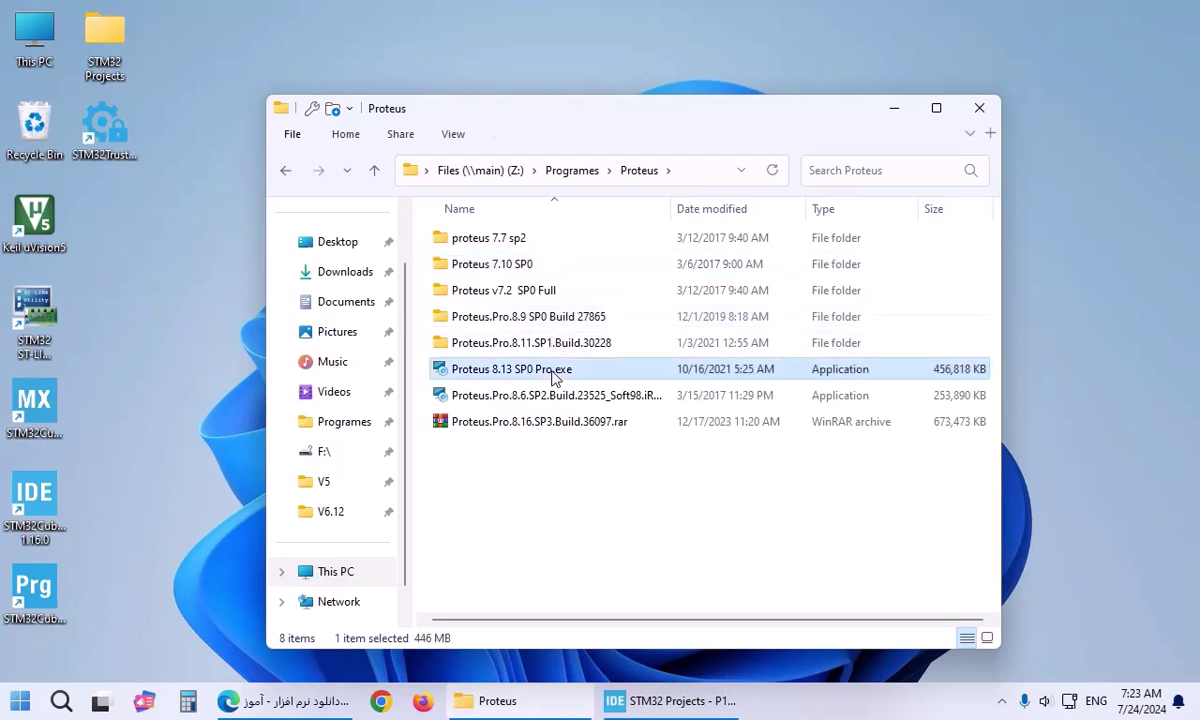
{"action": "left_click", "coordinate": [553, 430]}
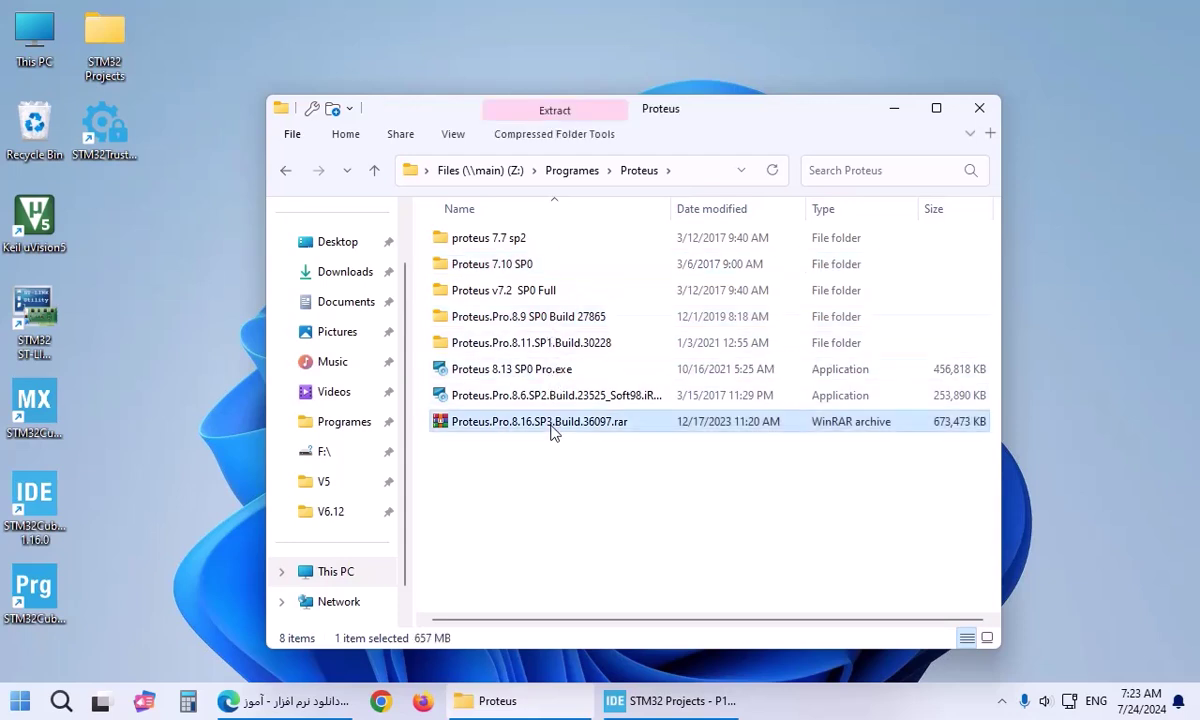
{"action": "left_click", "coordinate": [530, 376]}
{"action": "left_click_drag", "start_coordinate": [530, 378], "coordinate": [212, 347]}
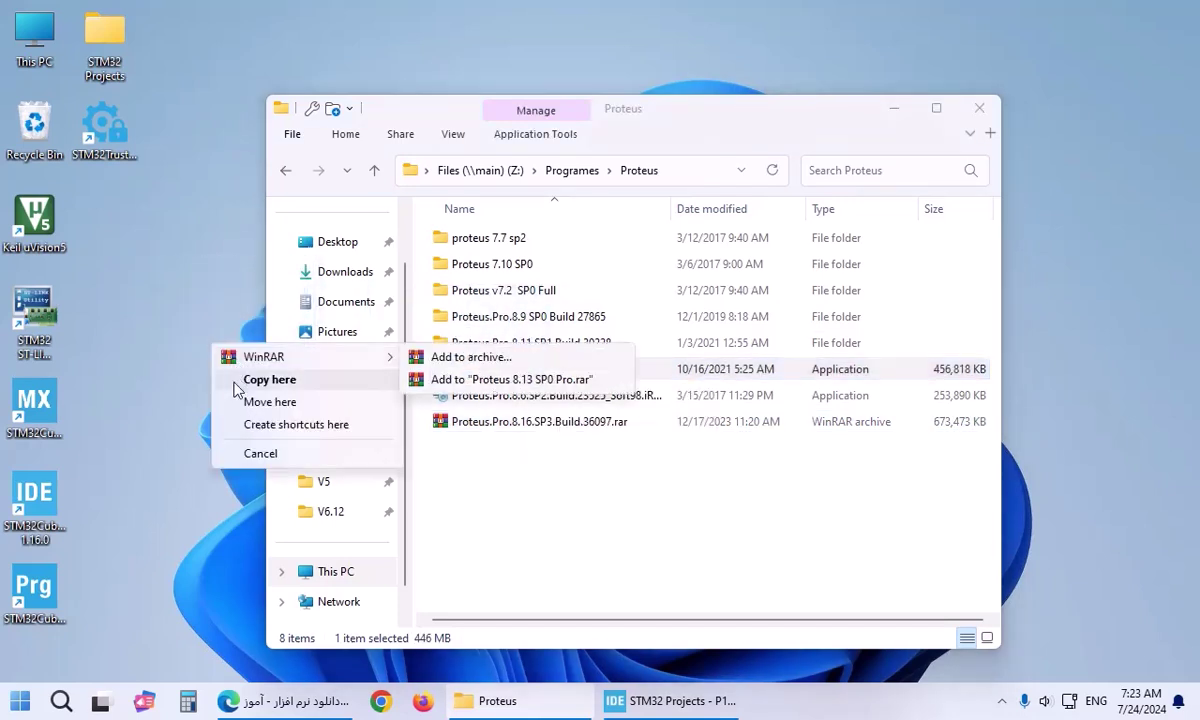
{"action": "left_click", "coordinate": [240, 380]}
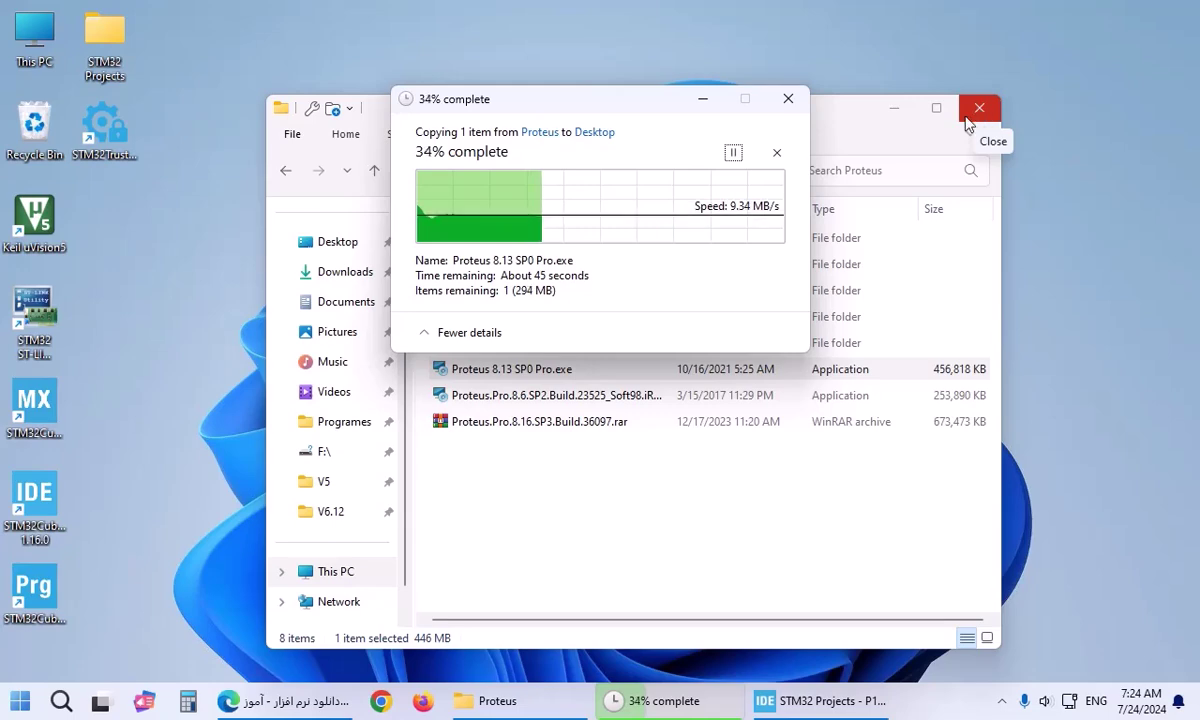
Step: Move the copy progress window clear of the Proteus folder window, shift the folder window aside and minimize it
{"action": "left_click_drag", "start_coordinate": [552, 110], "coordinate": [903, 38]}
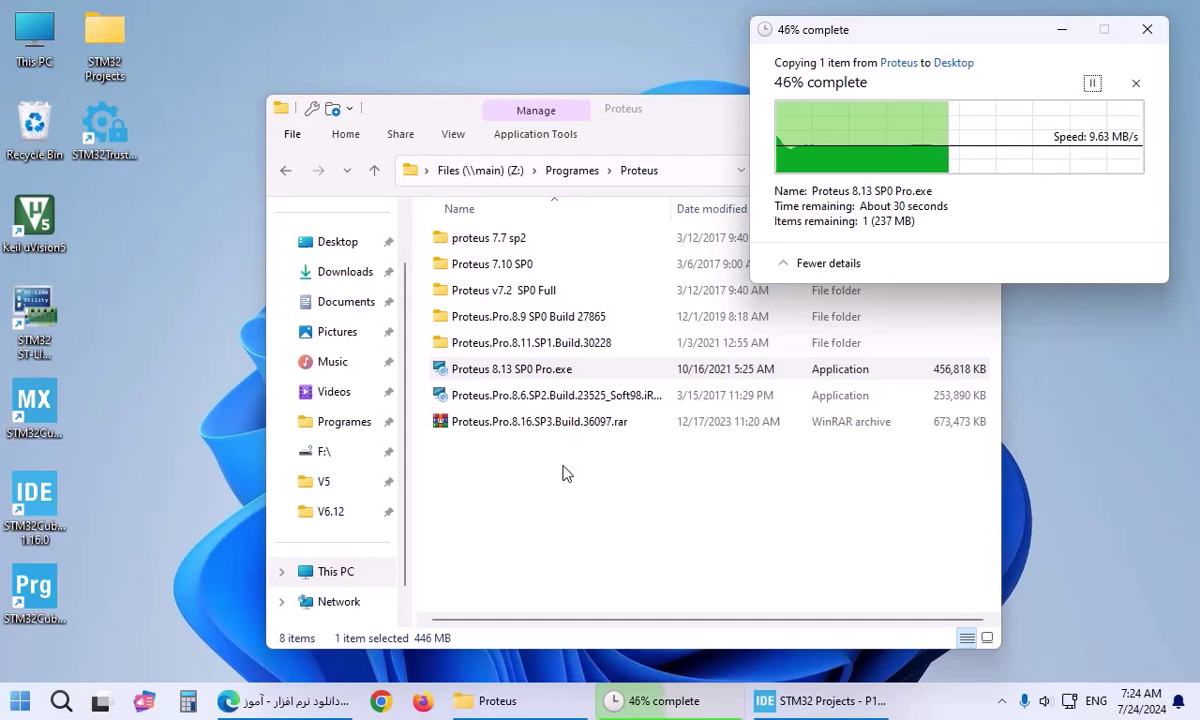
{"action": "left_click", "coordinate": [563, 474]}
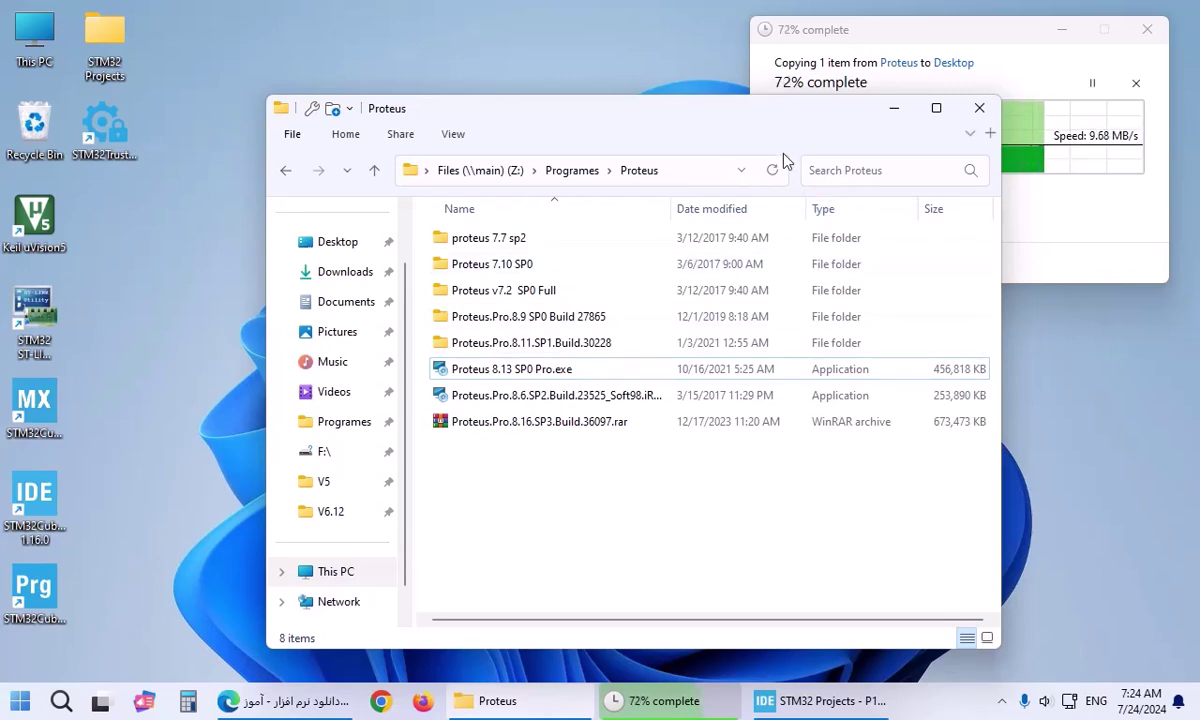
{"action": "left_click_drag", "start_coordinate": [708, 100], "coordinate": [653, 110]}
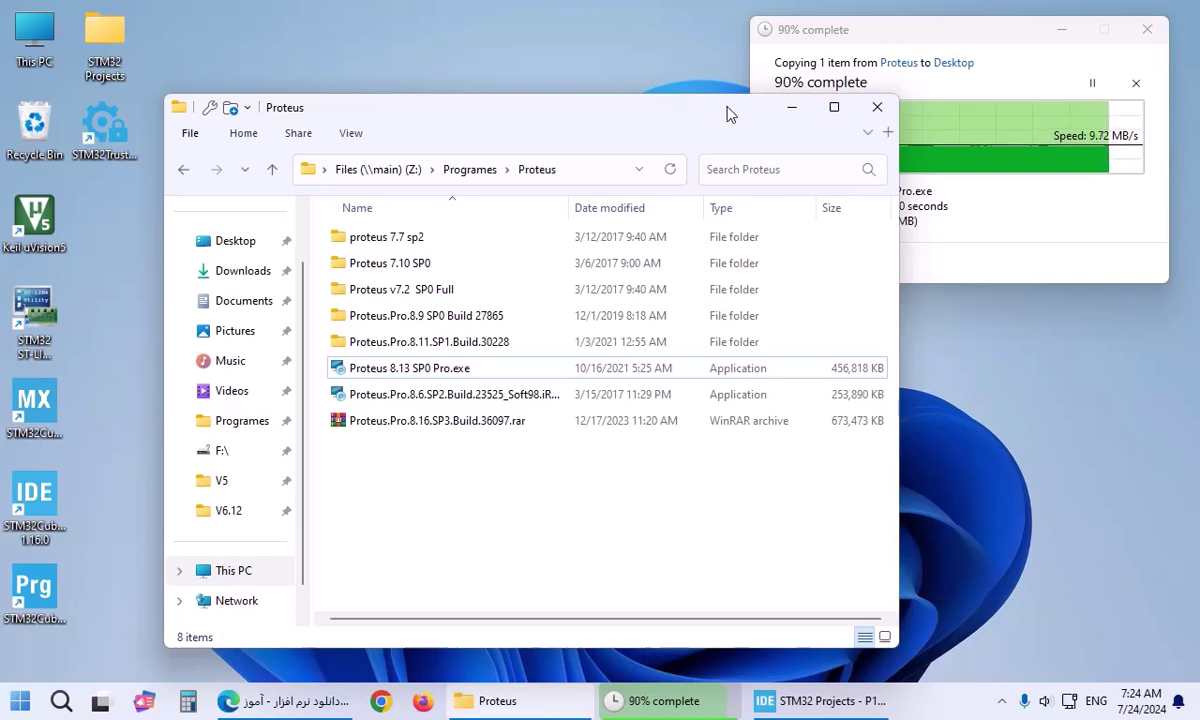
{"action": "left_click", "coordinate": [791, 107]}
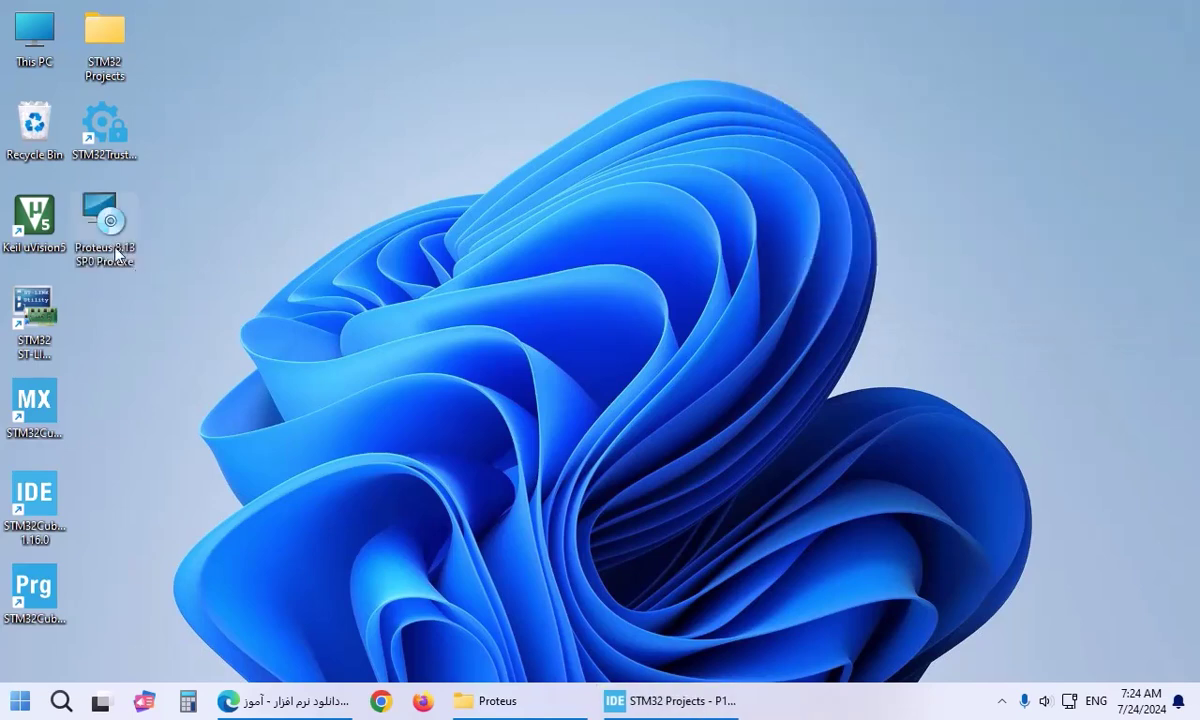
Step: Move Proteus 8.13 SP0 Pro.exe to a free desktop spot, run it and start installing Proteus 8 Professional in the default folder
{"action": "left_click_drag", "start_coordinate": [271, 165], "coordinate": [254, 152]}
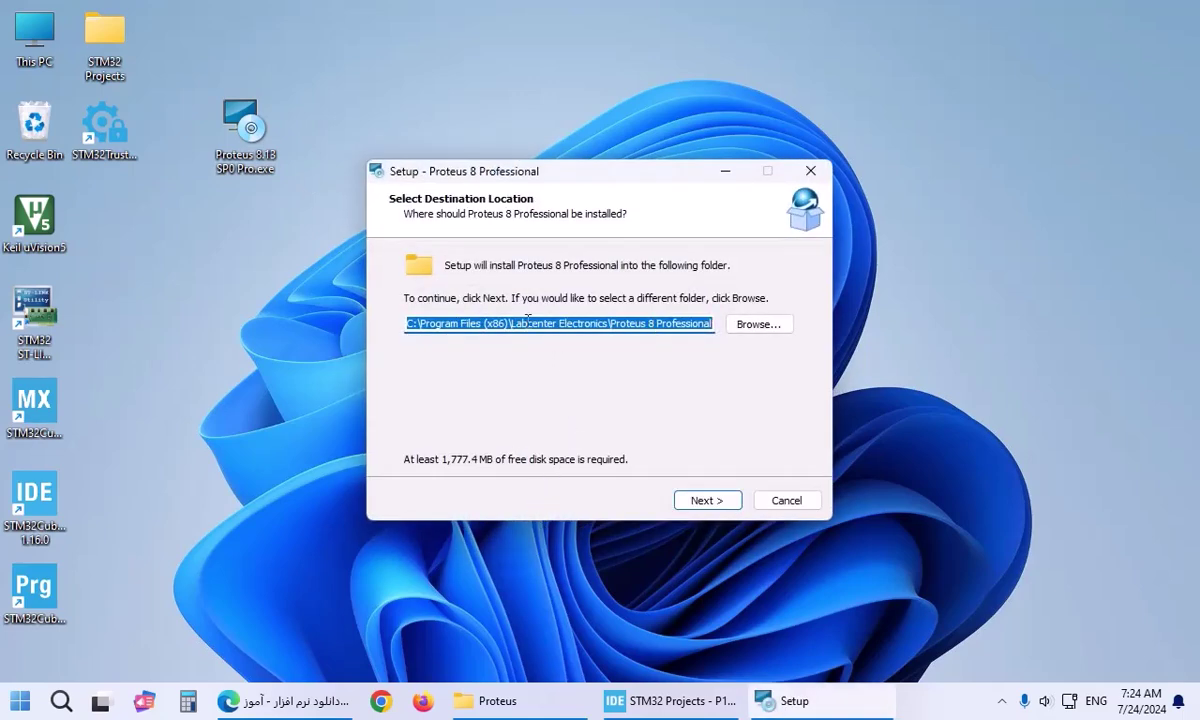
{"action": "left_click", "coordinate": [688, 495]}
{"action": "left_click", "coordinate": [702, 498]}
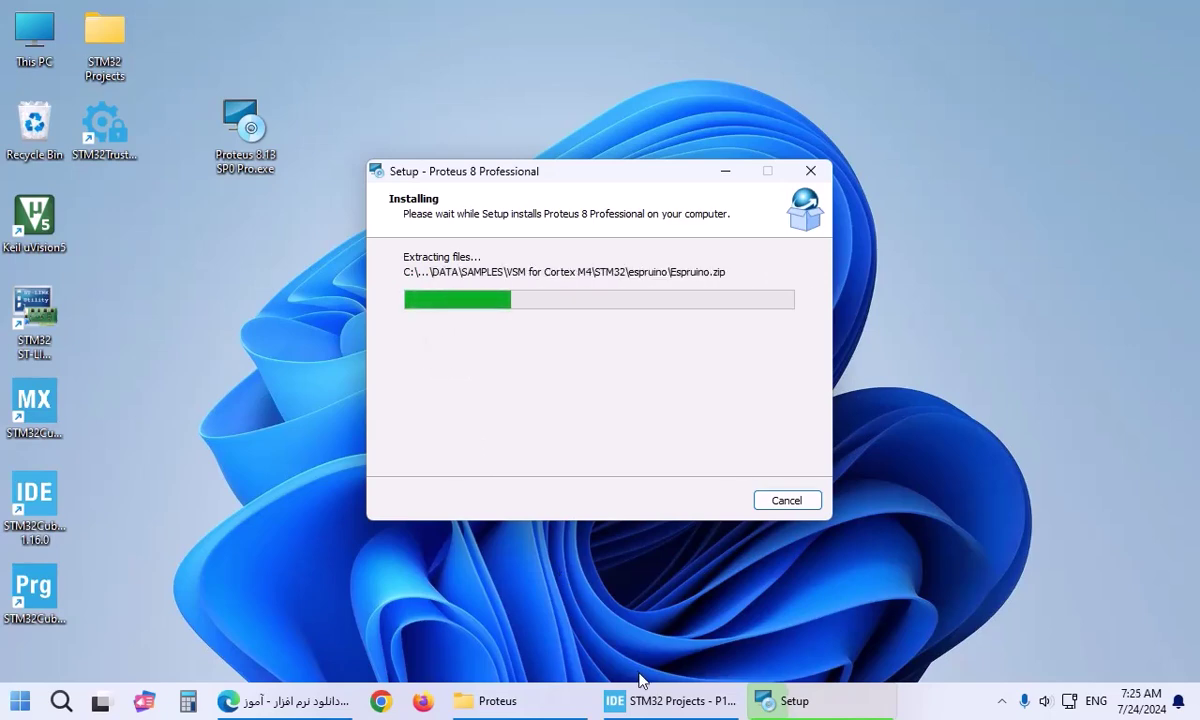
Step: Switch to STM32CubeIDE and narrow the Project Explorer pane to give the main.c editor more width
{"action": "left_click", "coordinate": [640, 704]}
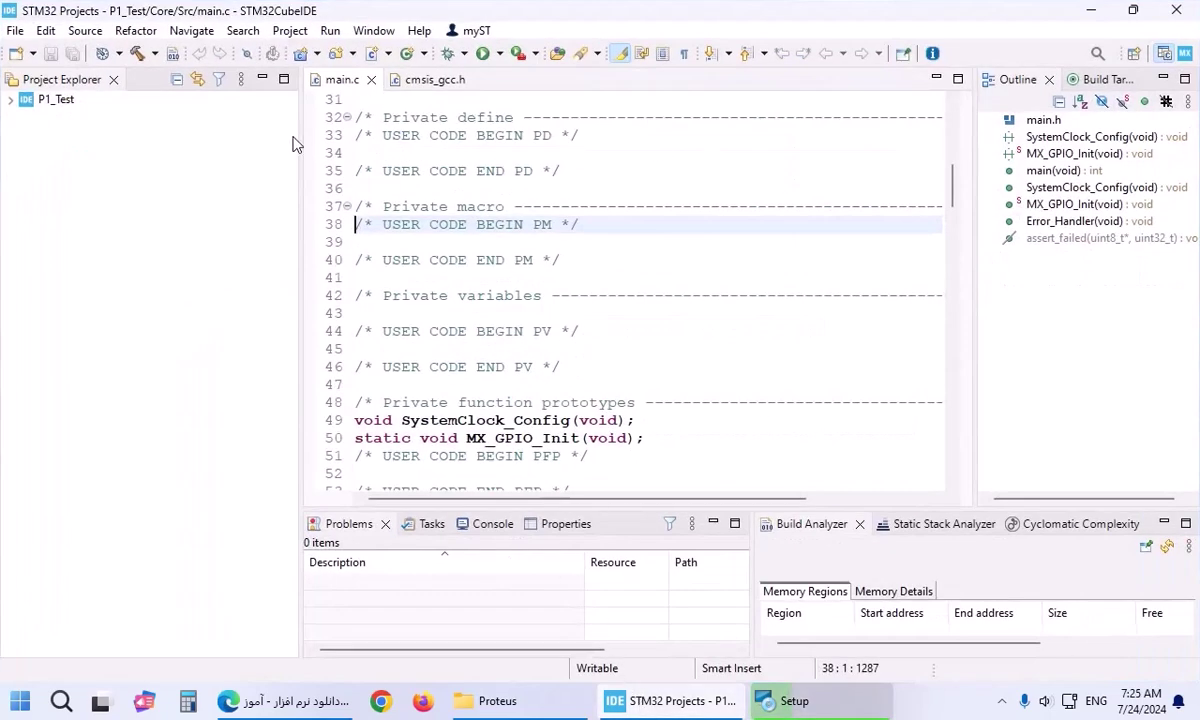
{"action": "left_click_drag", "start_coordinate": [298, 150], "coordinate": [190, 118]}
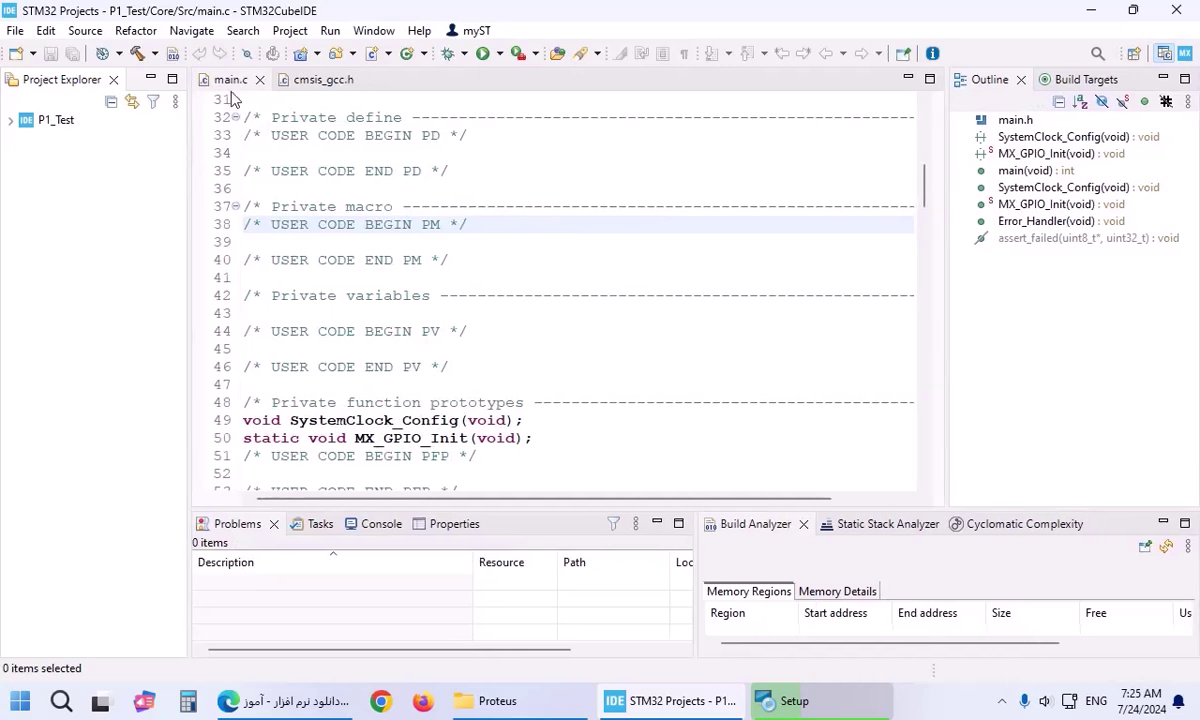
{"action": "left_click", "coordinate": [355, 31]}
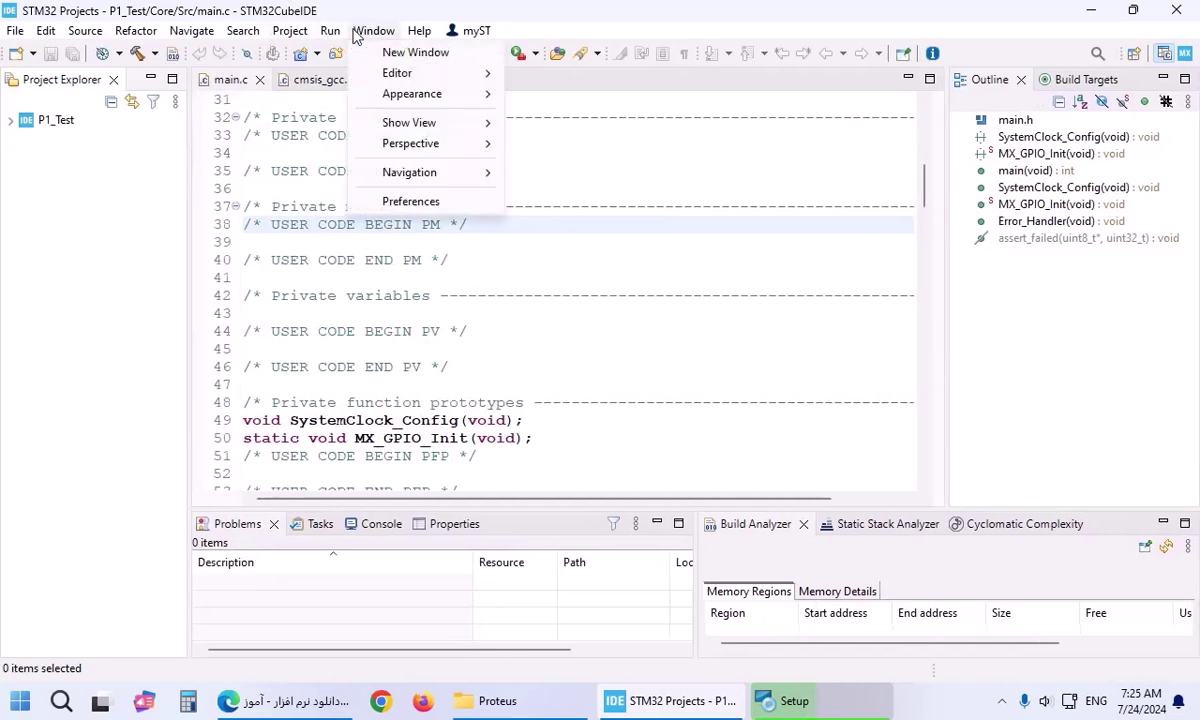
{"action": "mouse_move", "coordinate": [285, 31]}
{"action": "key", "text": "Escape"}
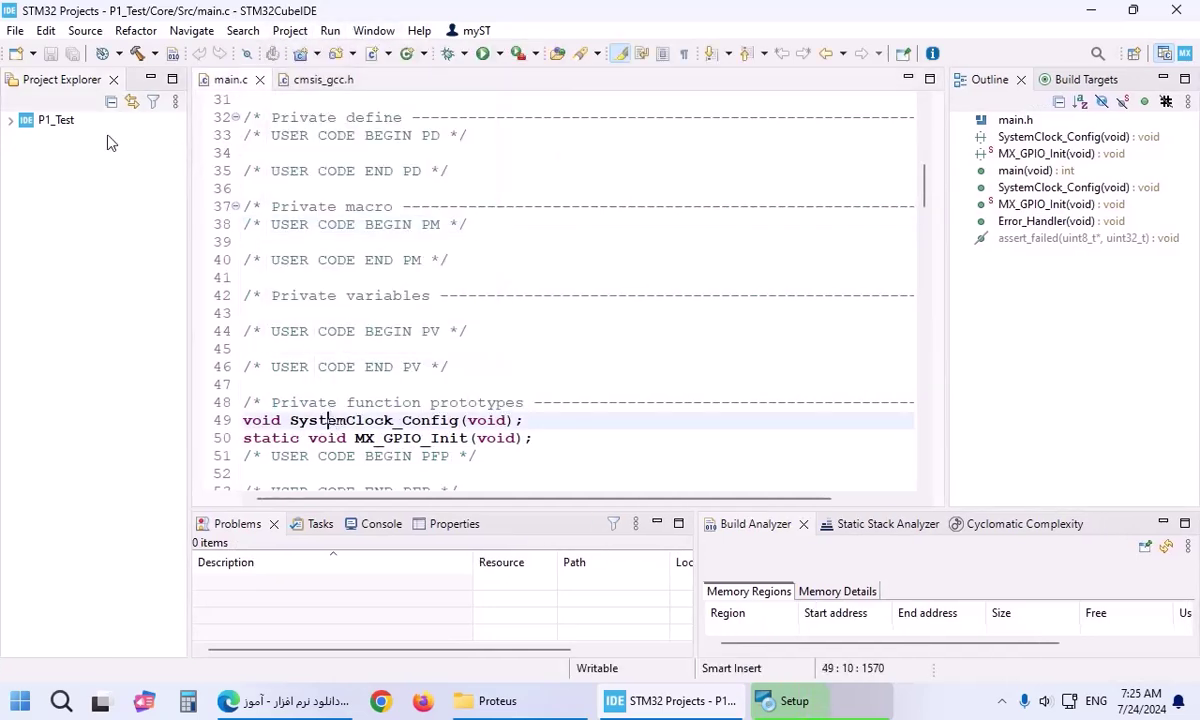
Step: Expand the P1_Test project and open its project properties
{"action": "double_click", "coordinate": [58, 120]}
{"action": "left_click", "coordinate": [287, 31]}
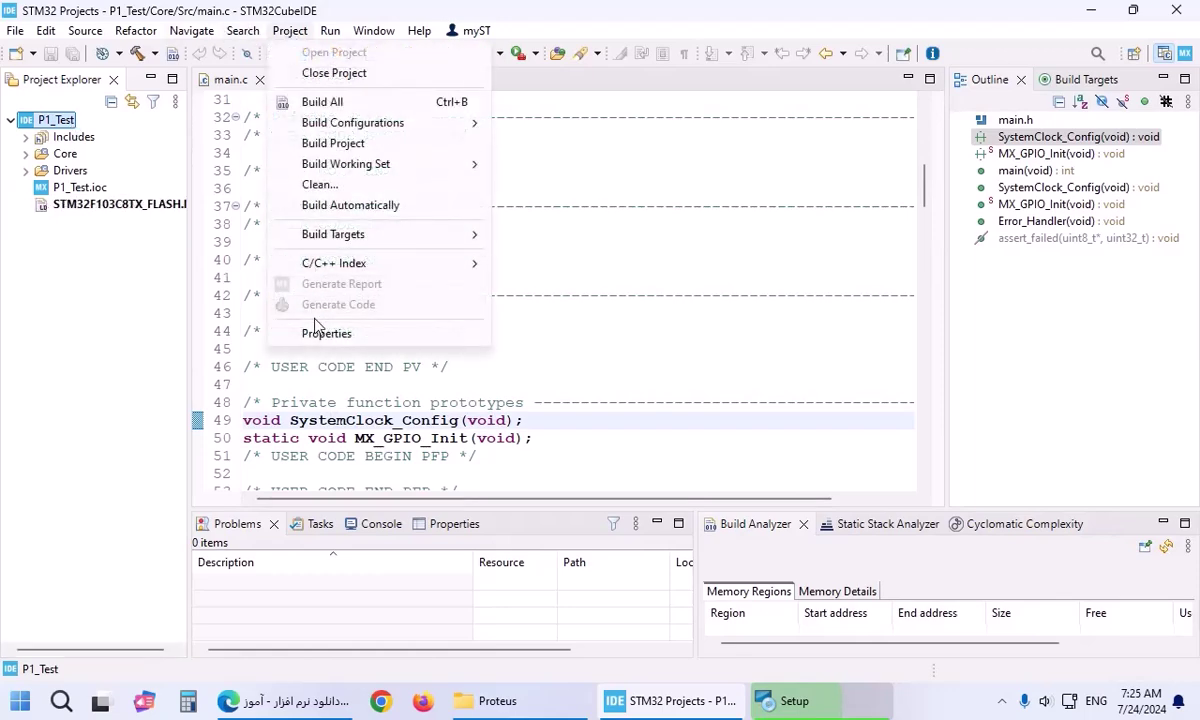
{"action": "left_click", "coordinate": [320, 332]}
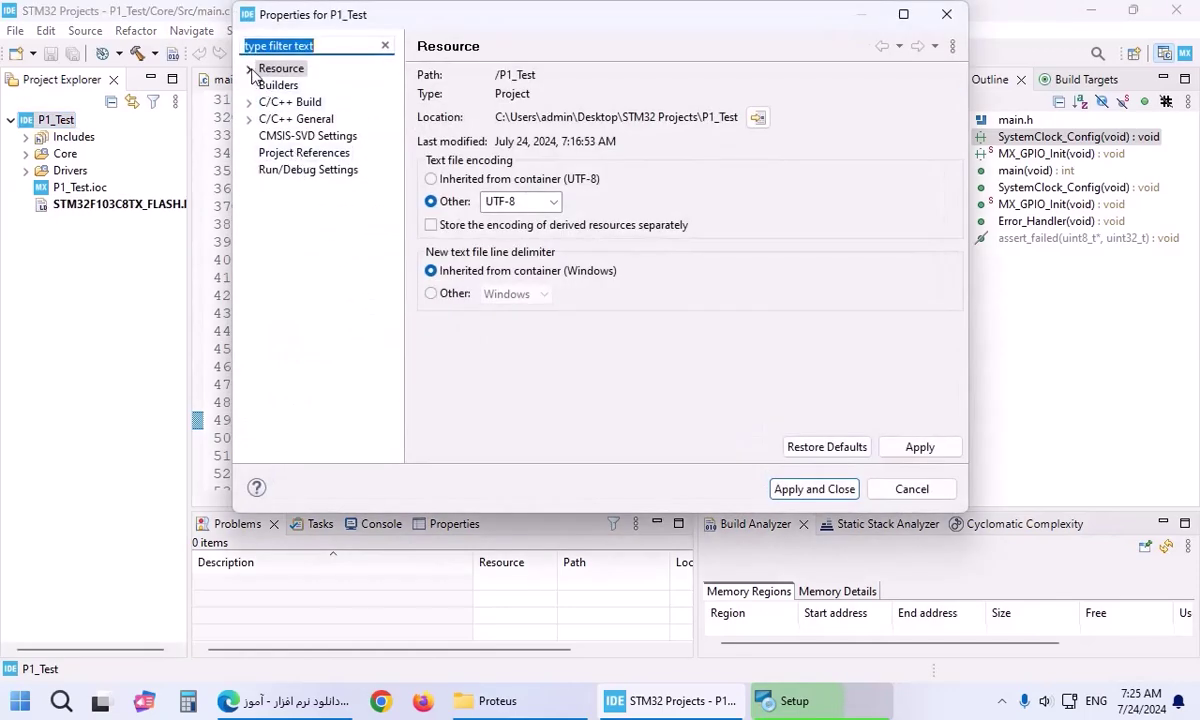
Step: Examine the Builders page and the C/C++ Build variables, environment, logging and settings pages, ending on Tool Settings
{"action": "left_click", "coordinate": [268, 86]}
{"action": "left_click", "coordinate": [249, 102]}
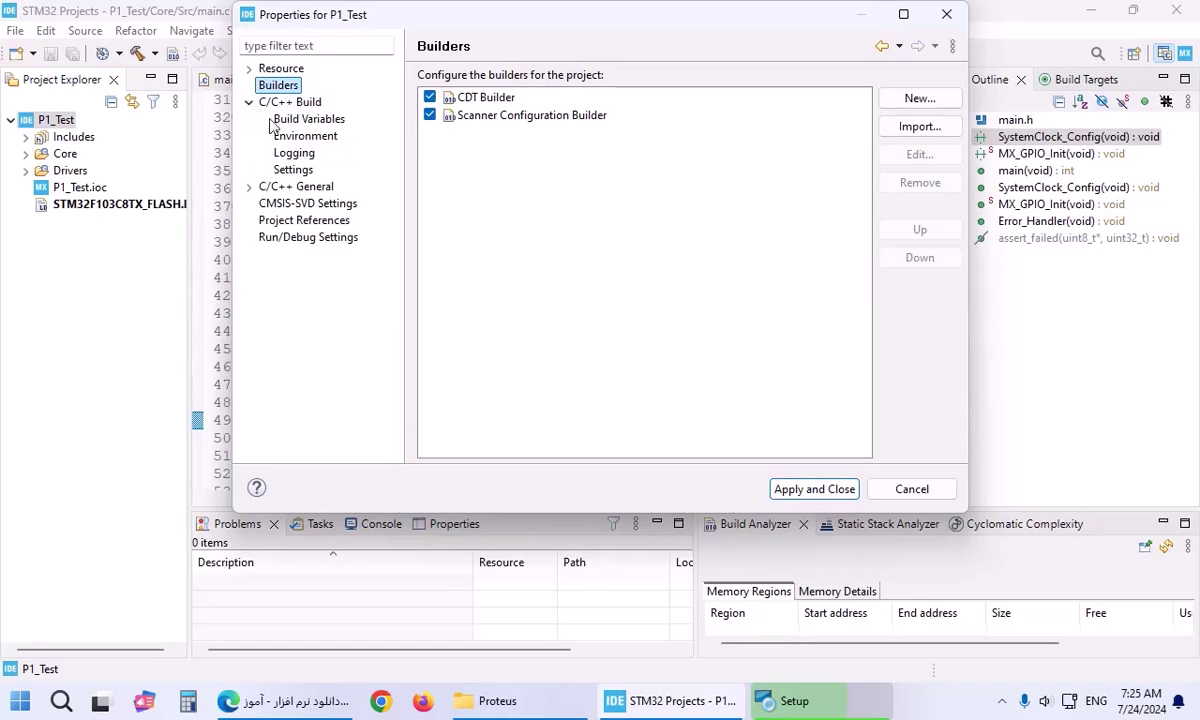
{"action": "left_click", "coordinate": [295, 120]}
{"action": "left_click", "coordinate": [289, 136]}
{"action": "left_click", "coordinate": [292, 153]}
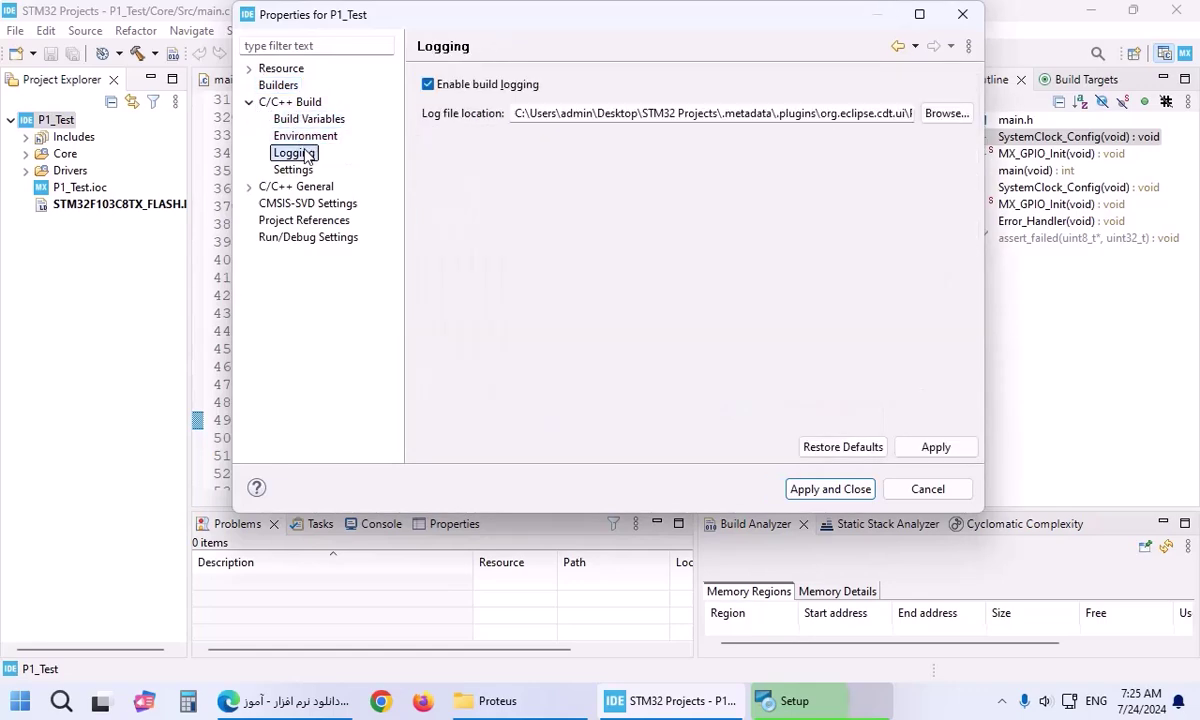
{"action": "left_click", "coordinate": [294, 170]}
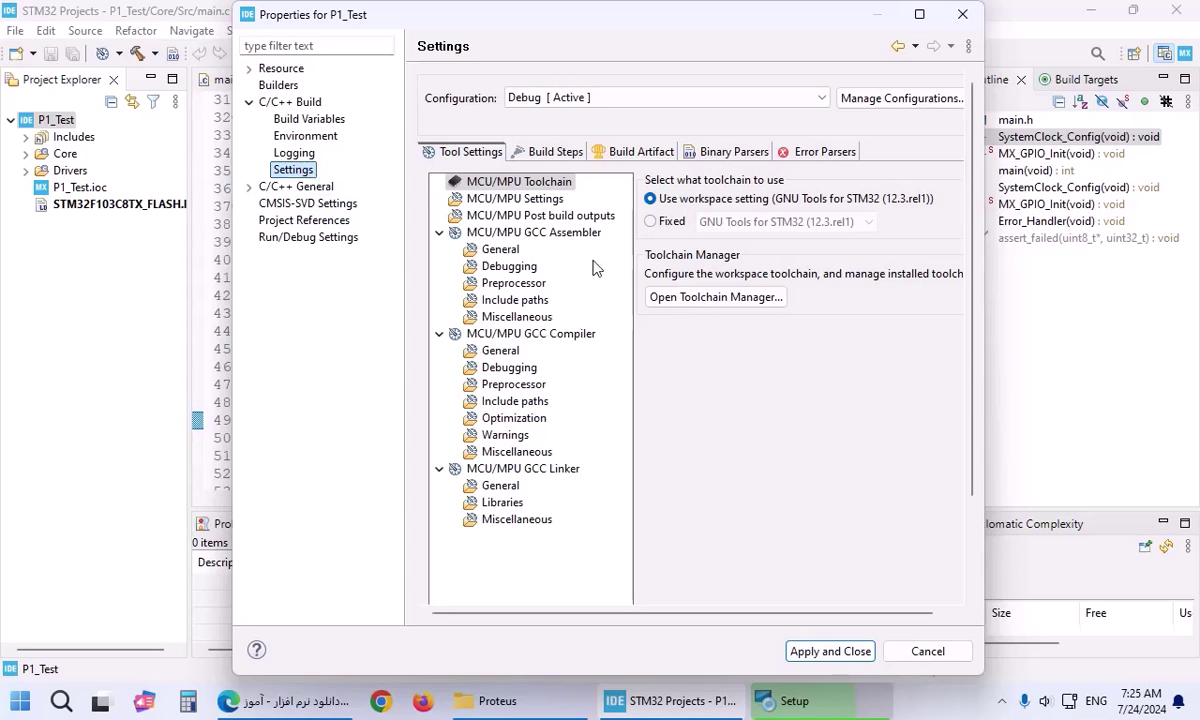
{"action": "left_click", "coordinate": [535, 151]}
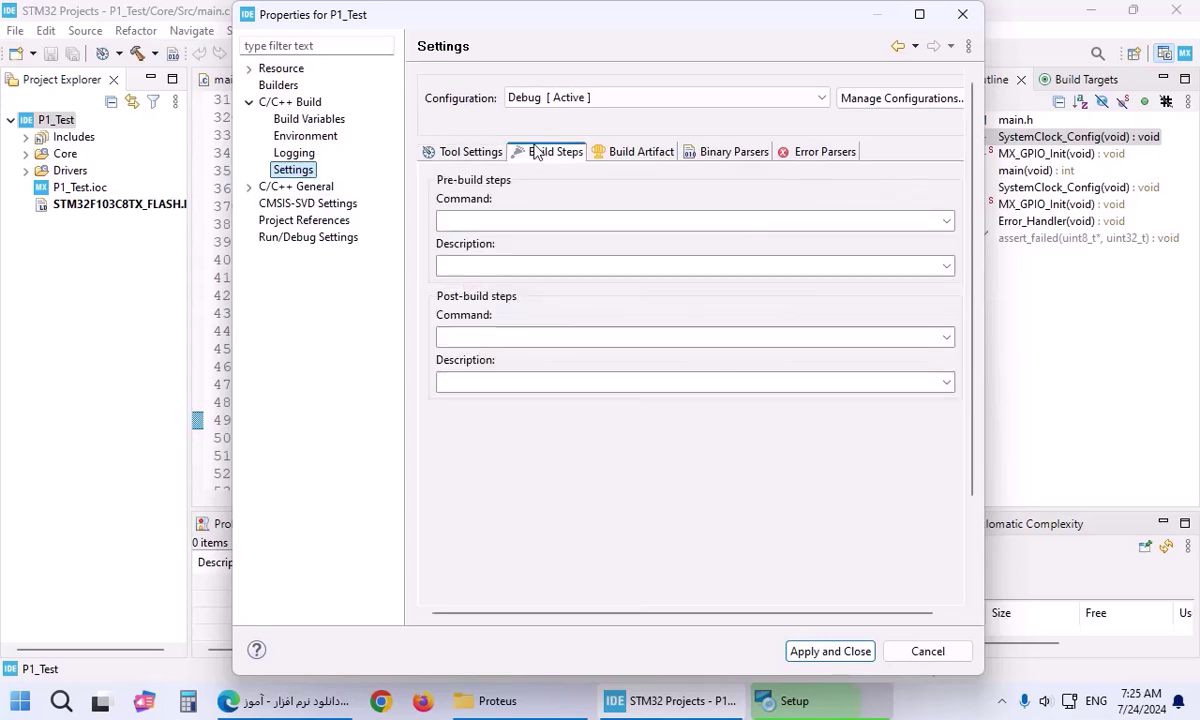
{"action": "left_click", "coordinate": [615, 155]}
{"action": "left_click", "coordinate": [690, 155]}
{"action": "left_click", "coordinate": [818, 154]}
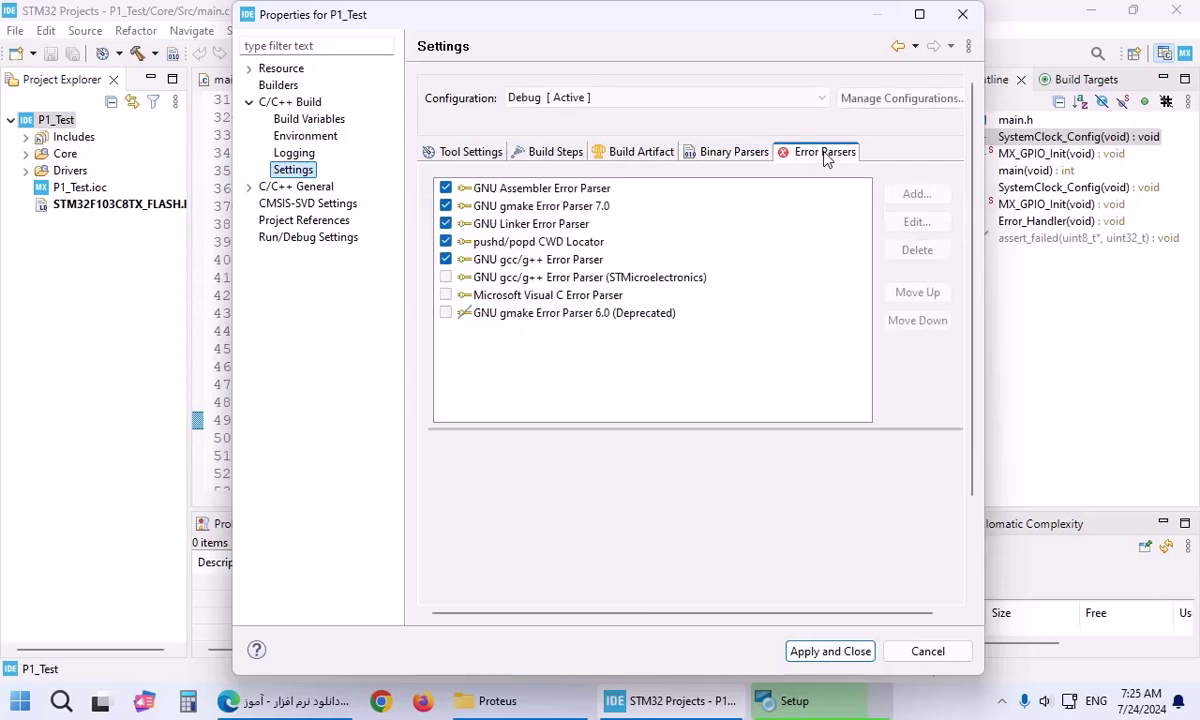
{"action": "left_click", "coordinate": [466, 151]}
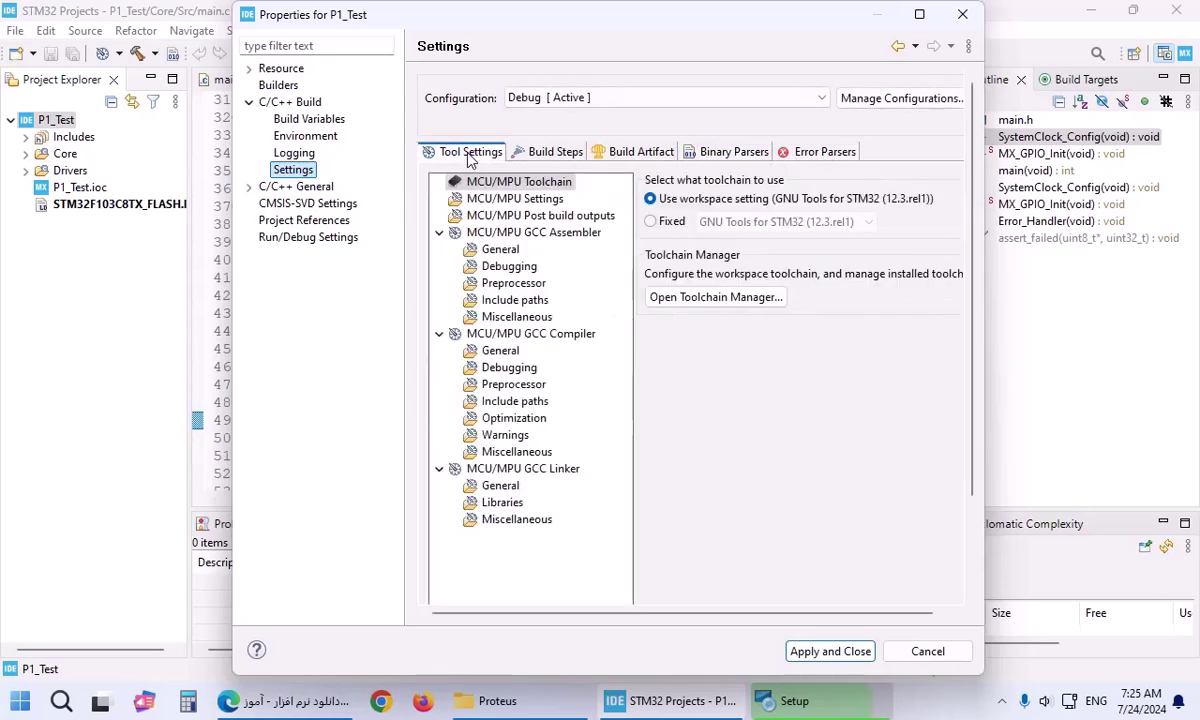
Step: Set the MCU/MPU post build outputs to convert to Intel Hex but not binary, and apply and close the properties
{"action": "left_click", "coordinate": [517, 200]}
{"action": "scroll", "coordinate": [518, 205], "scroll_direction": "down", "scroll_amount": 1}
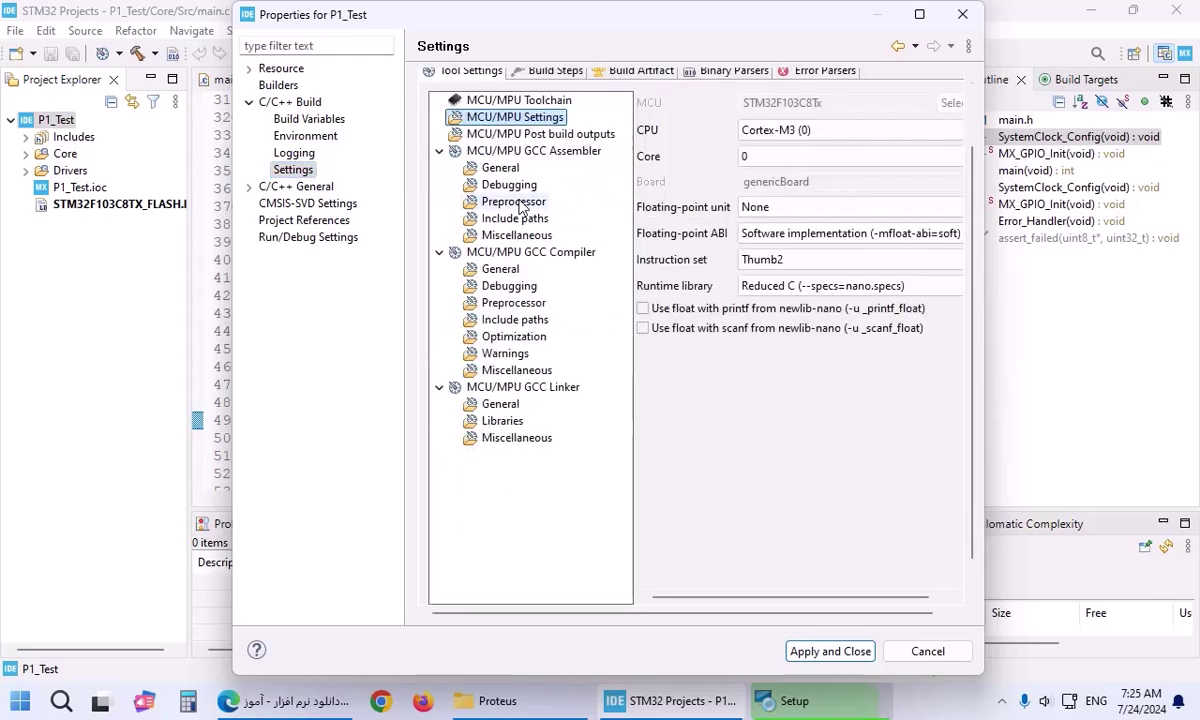
{"action": "left_click", "coordinate": [500, 136]}
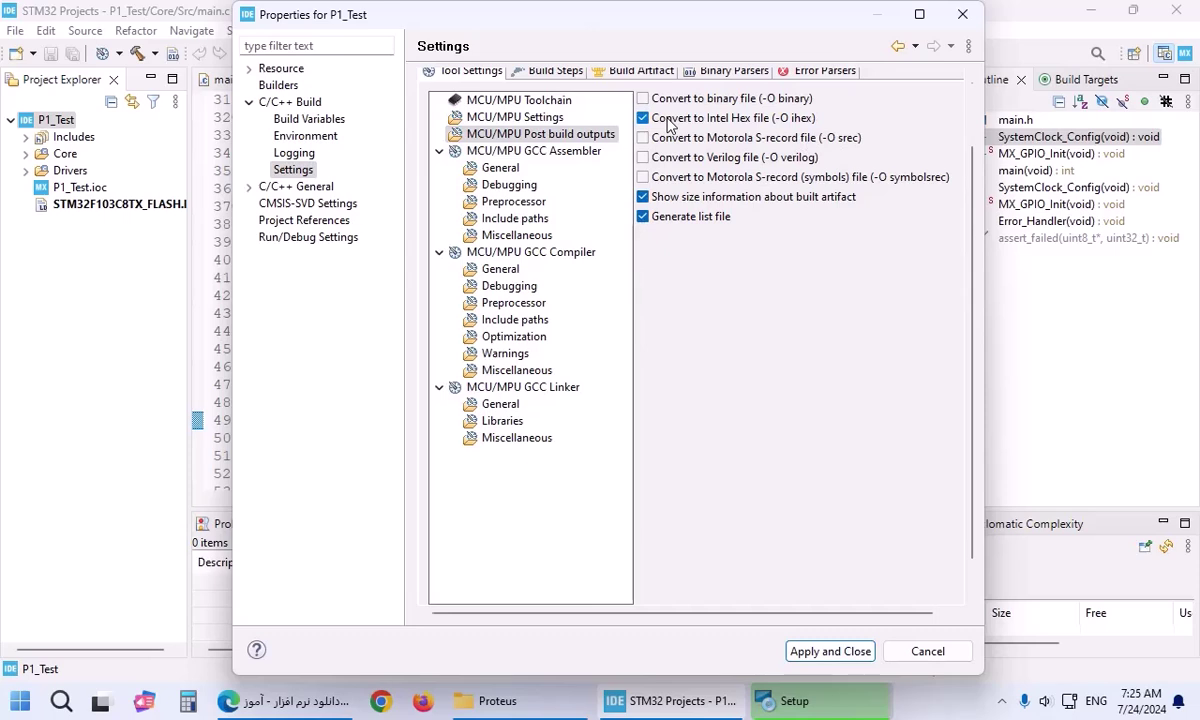
{"action": "left_click", "coordinate": [697, 104]}
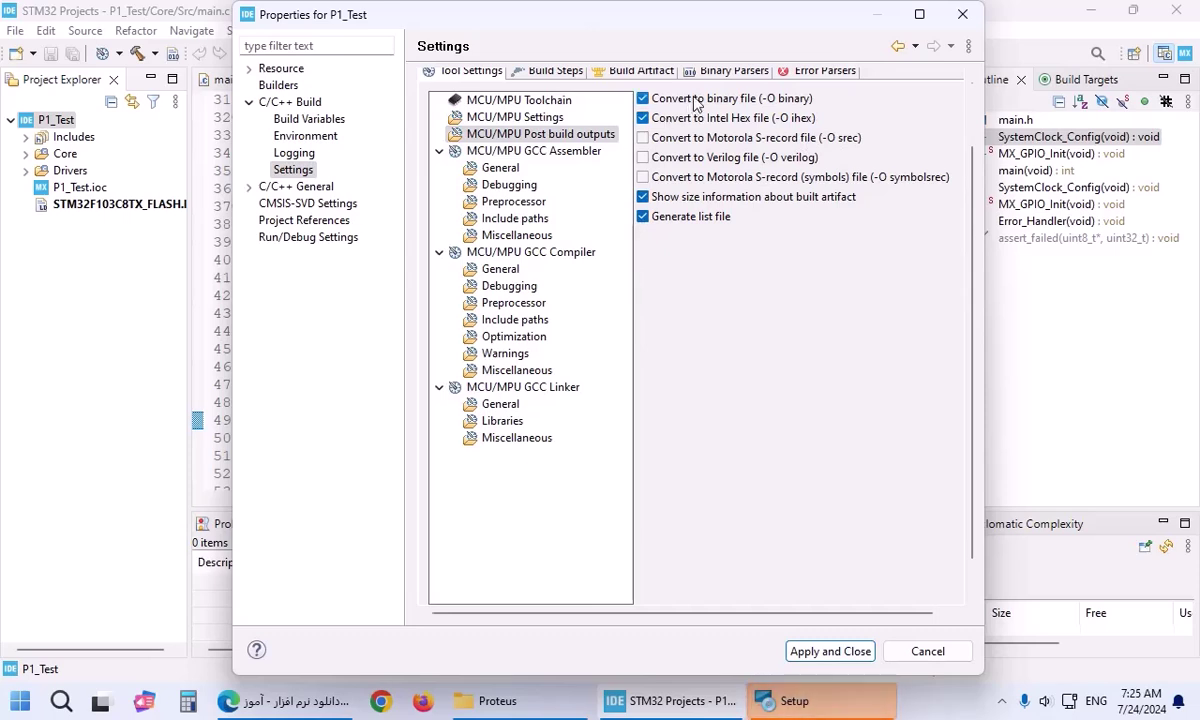
{"action": "left_click", "coordinate": [695, 100]}
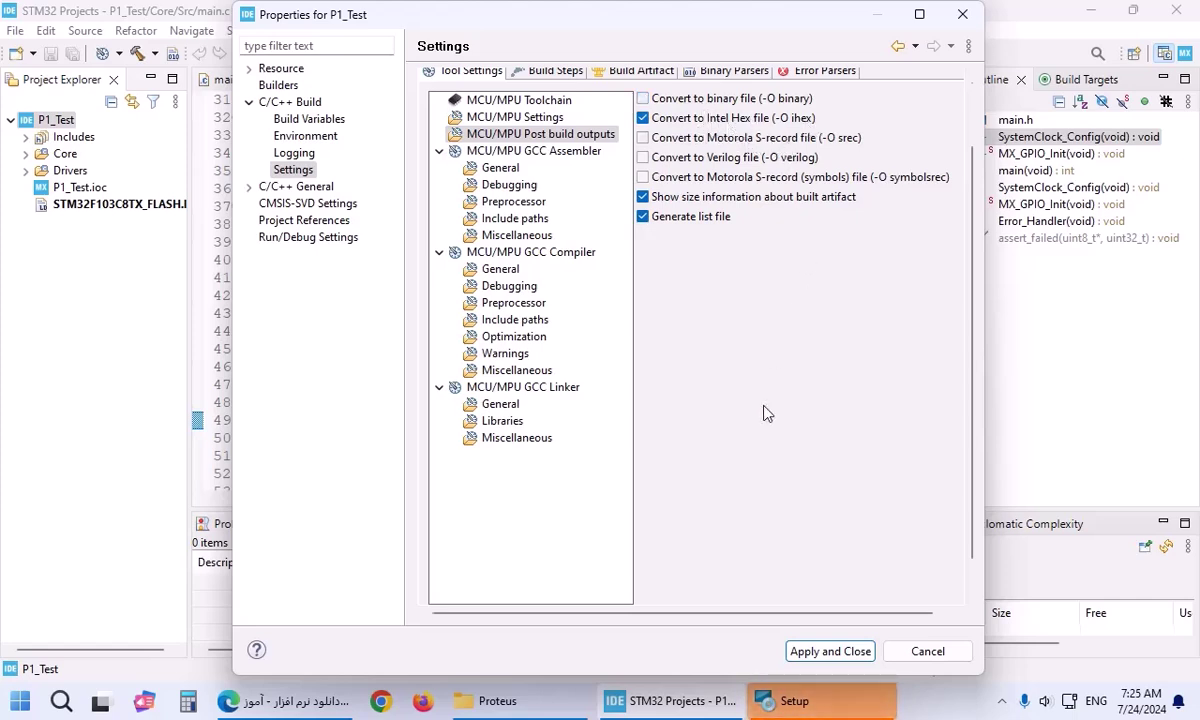
{"action": "left_click", "coordinate": [828, 651]}
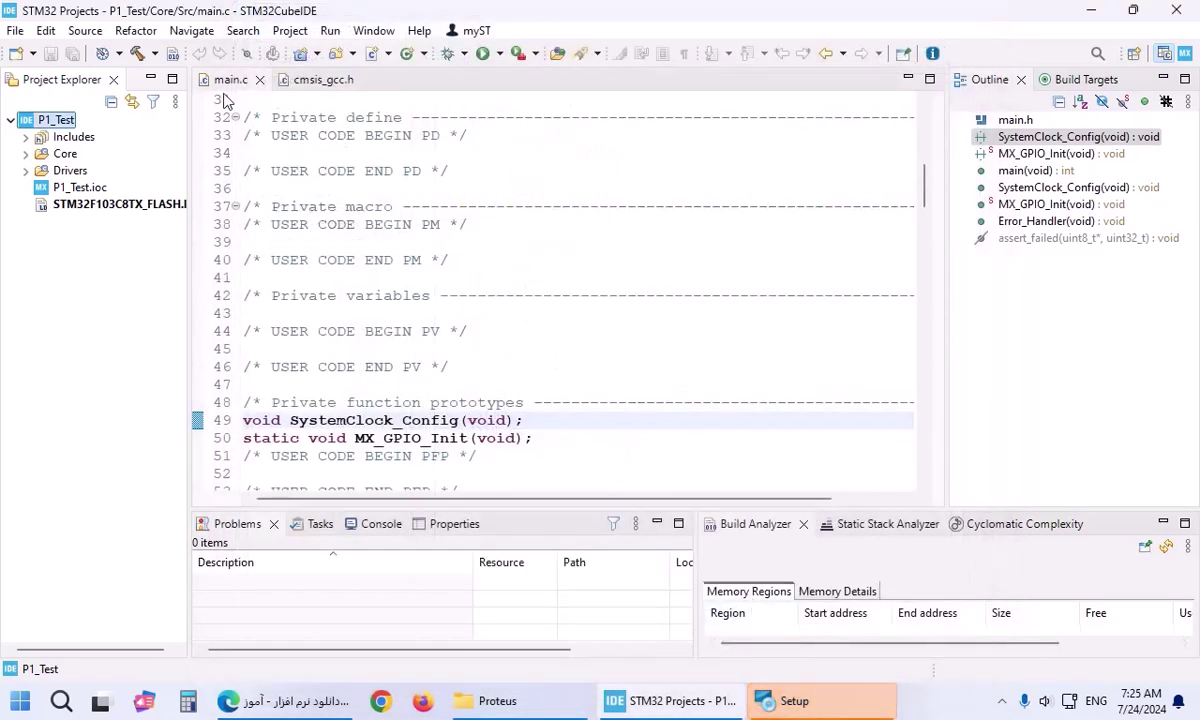
Step: Build P1_Test, examine the P1_Test.elf to P1_Test.hex conversion line in the maximized console, and restore the console size
{"action": "left_click", "coordinate": [138, 53]}
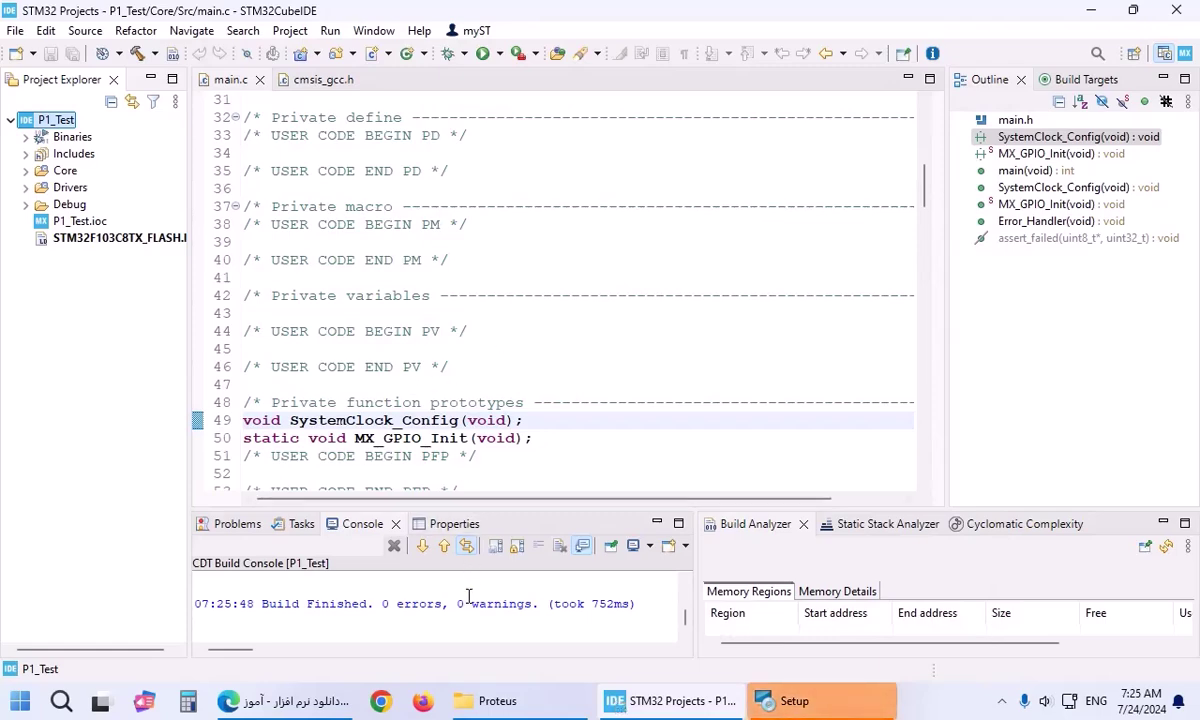
{"action": "scroll", "coordinate": [467, 596], "scroll_direction": "up", "scroll_amount": 2}
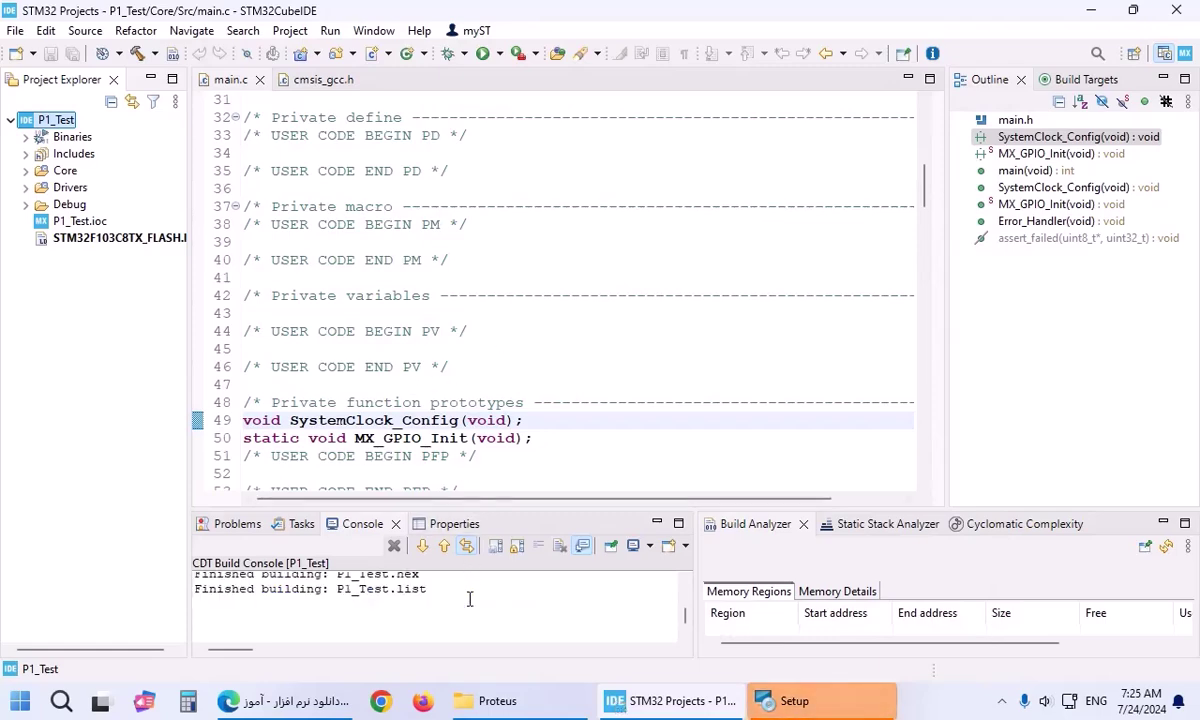
{"action": "double_click", "coordinate": [356, 524]}
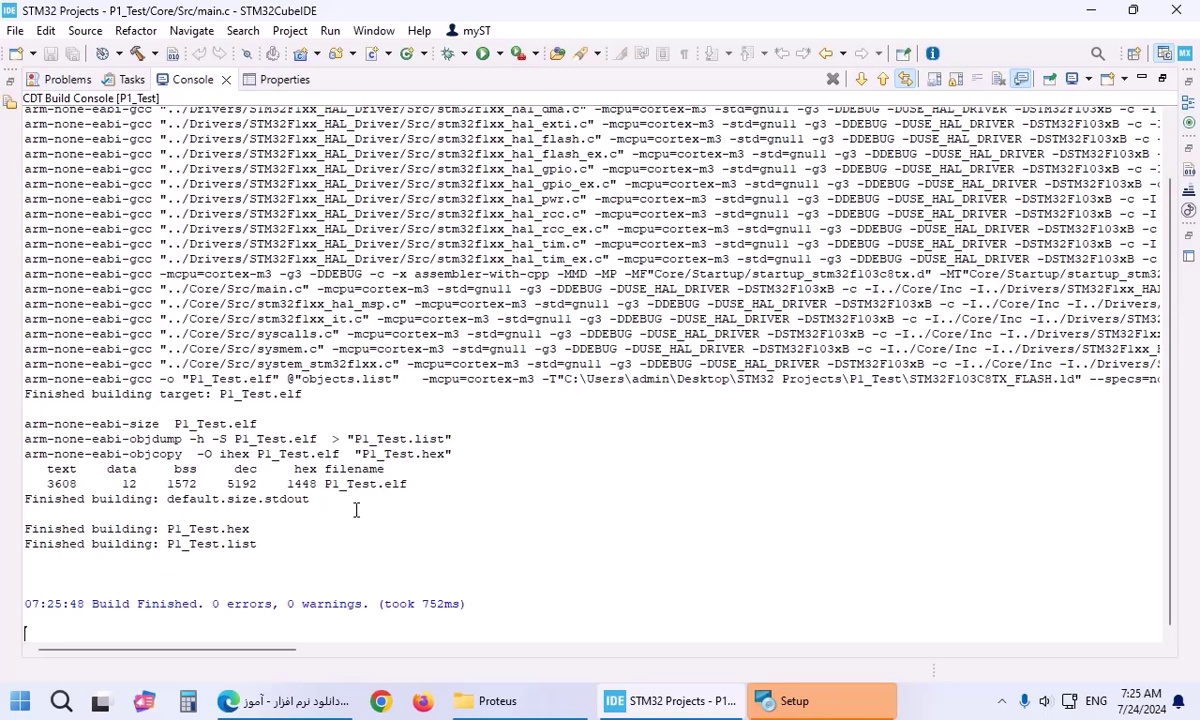
{"action": "left_click_drag", "start_coordinate": [461, 455], "coordinate": [347, 456]}
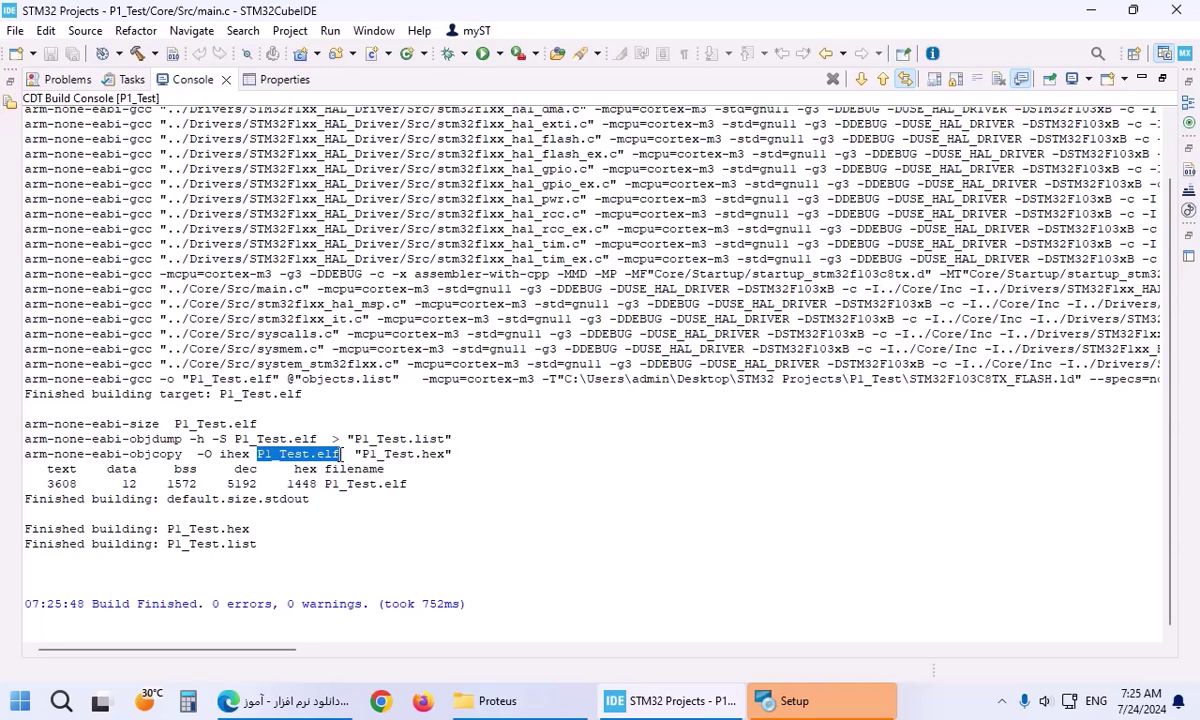
{"action": "left_click_drag", "start_coordinate": [342, 455], "coordinate": [445, 455]}
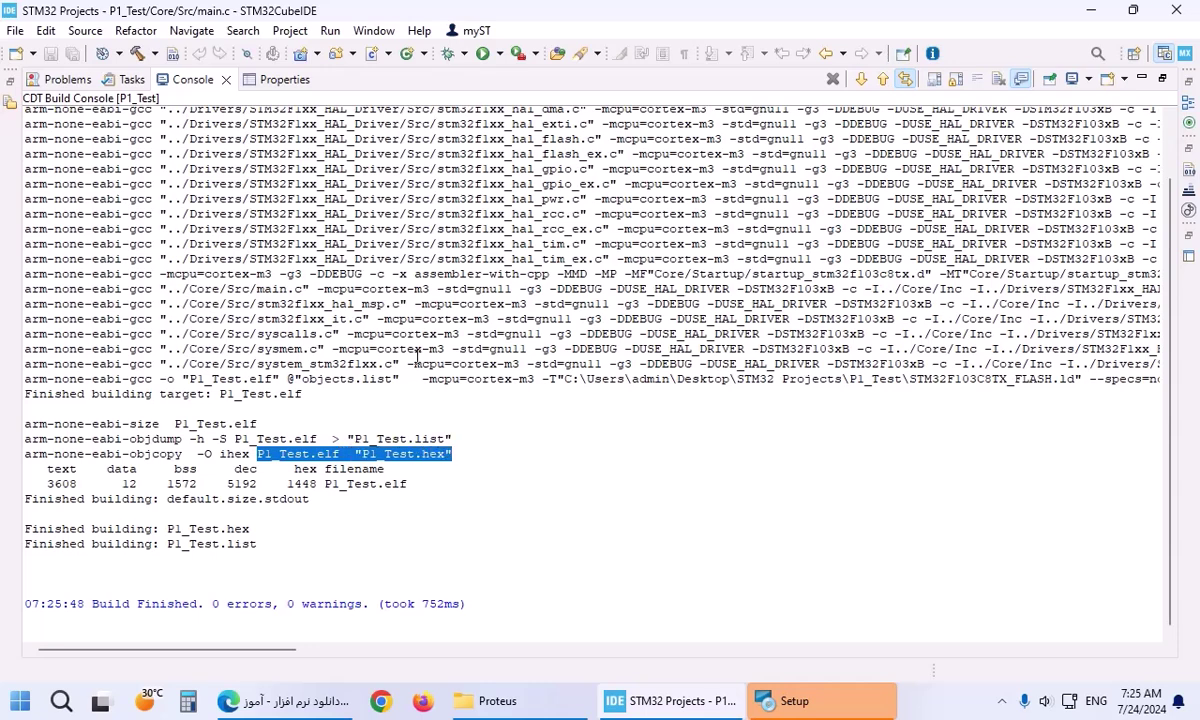
{"action": "double_click", "coordinate": [186, 84]}
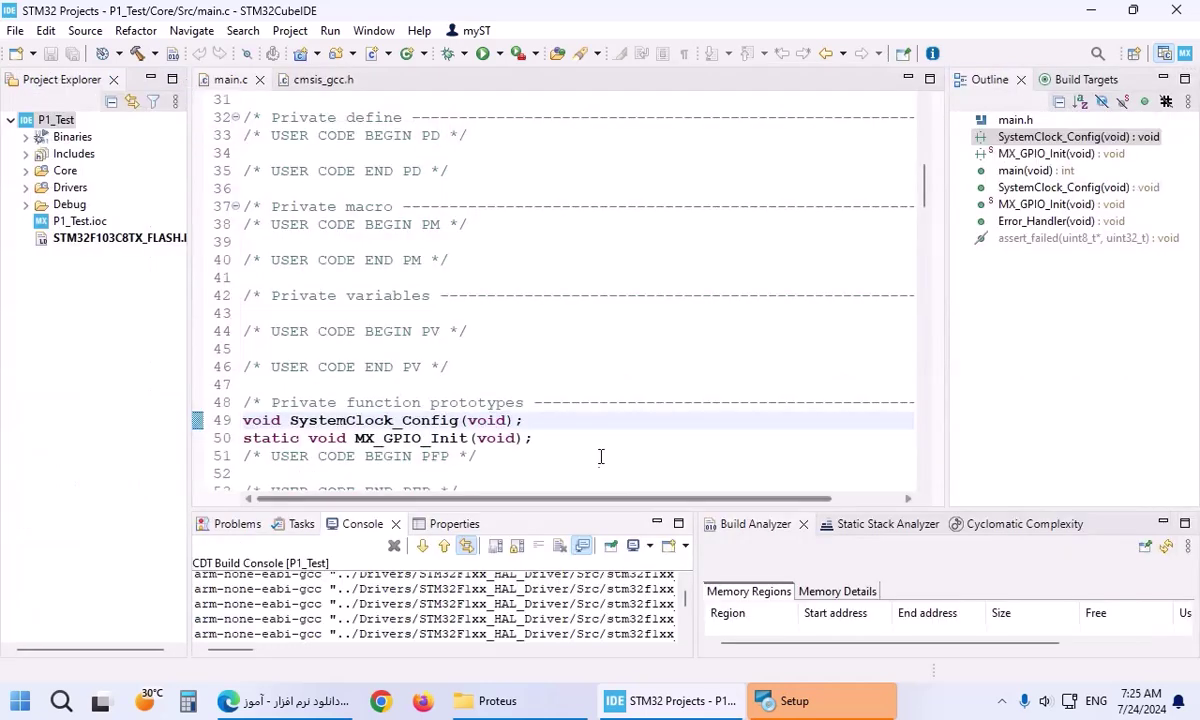
Step: Finish the Proteus 8 Professional setup with "Merge styles from previous version" enabled and permanently delete its installer from the desktop
{"action": "left_click", "coordinate": [812, 704]}
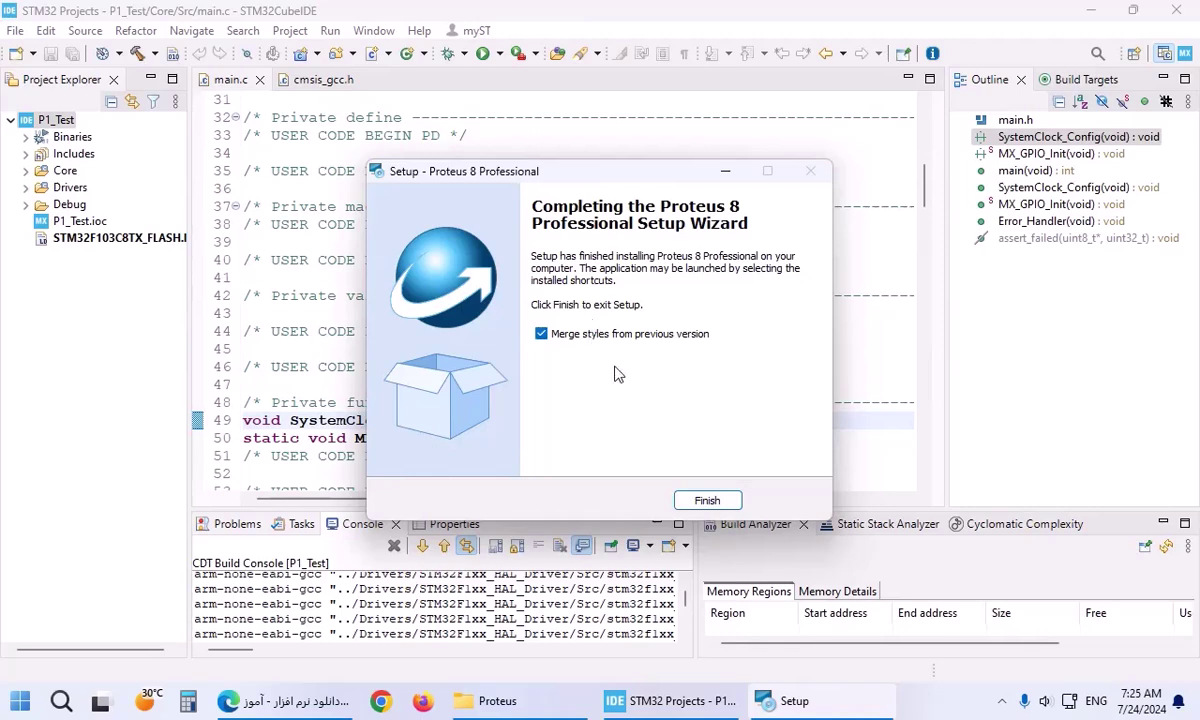
{"action": "left_click", "coordinate": [707, 500]}
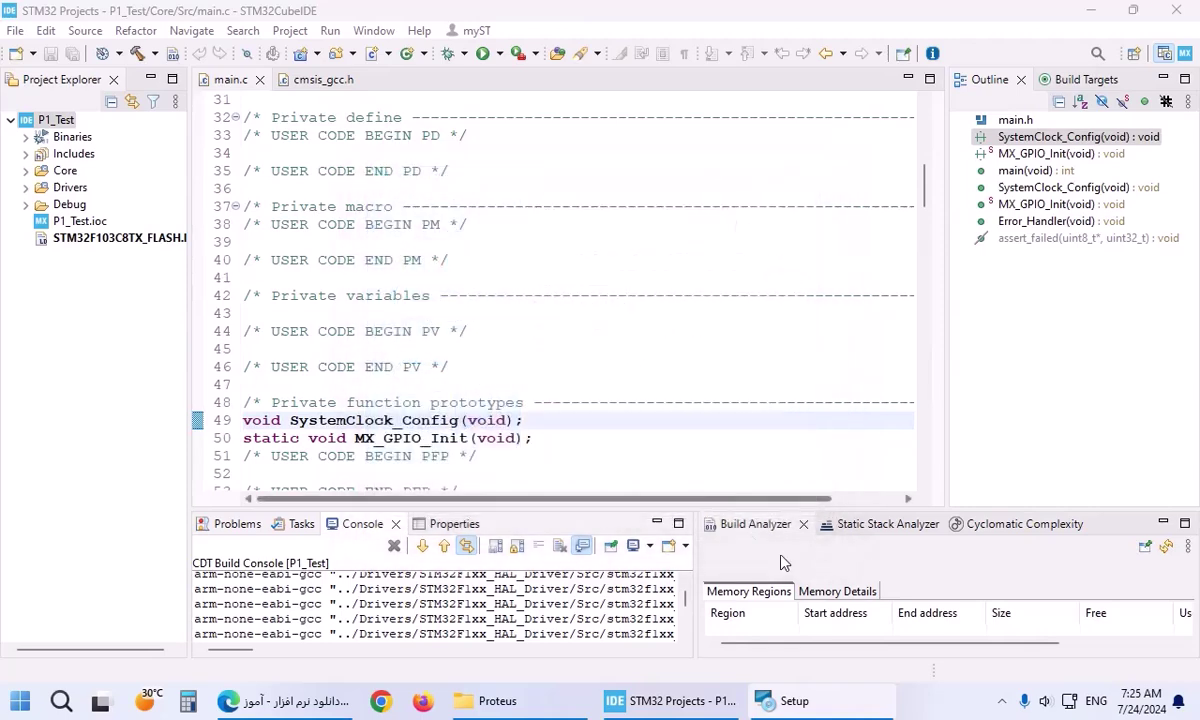
{"action": "key", "text": "super+d"}
{"action": "left_click_drag", "start_coordinate": [222, 317], "coordinate": [222, 225]}
{"action": "key", "text": "shift+Delete"}
{"action": "key", "text": "Return"}
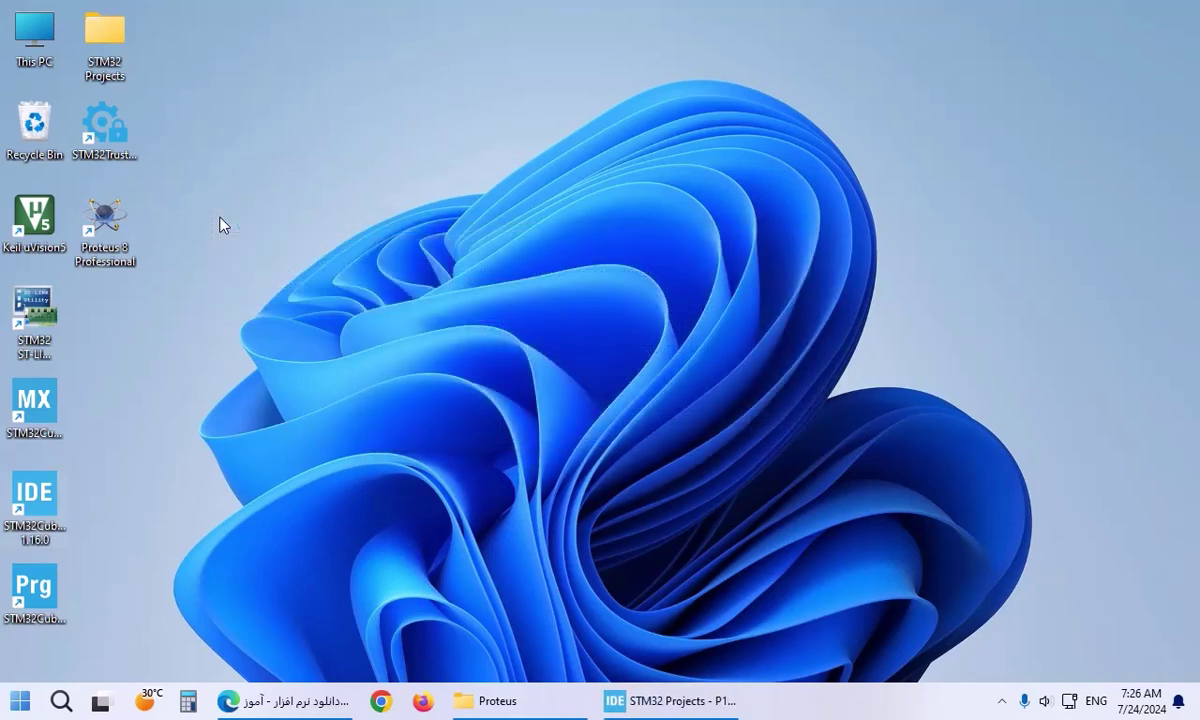
Step: Launch Proteus 8 Professional from the desktop and open a blank Schematic Capture sheet
{"action": "double_click", "coordinate": [105, 245]}
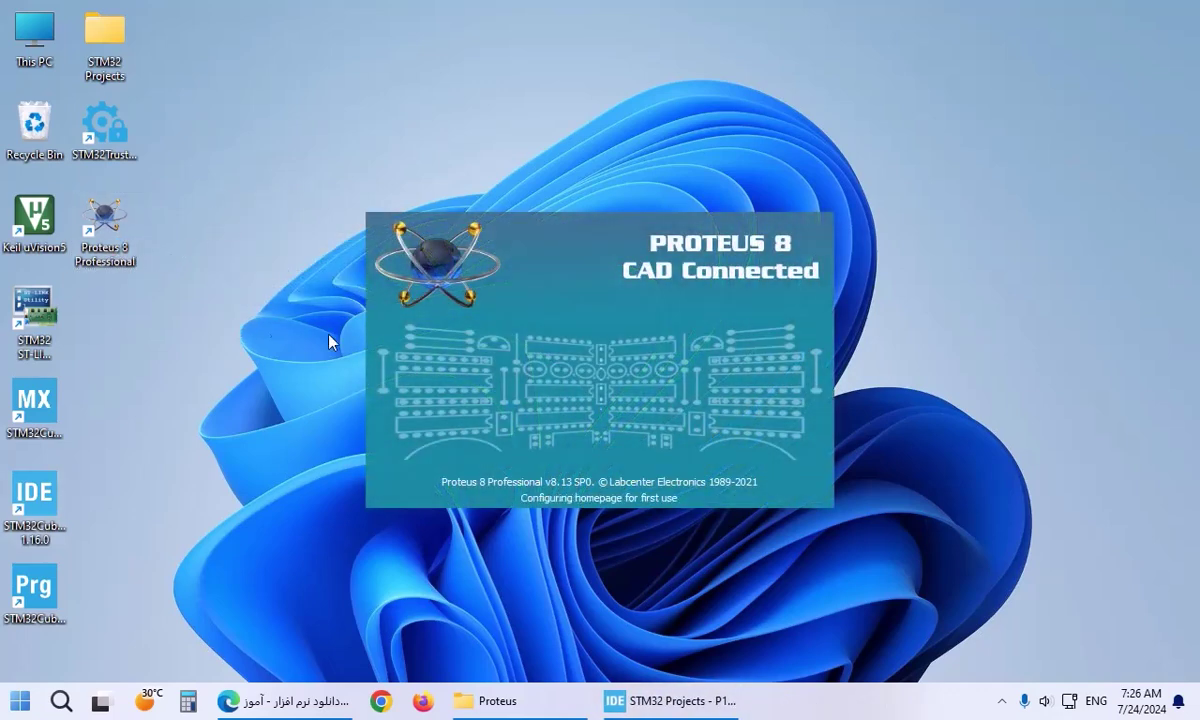
{"action": "left_click", "coordinate": [666, 704]}
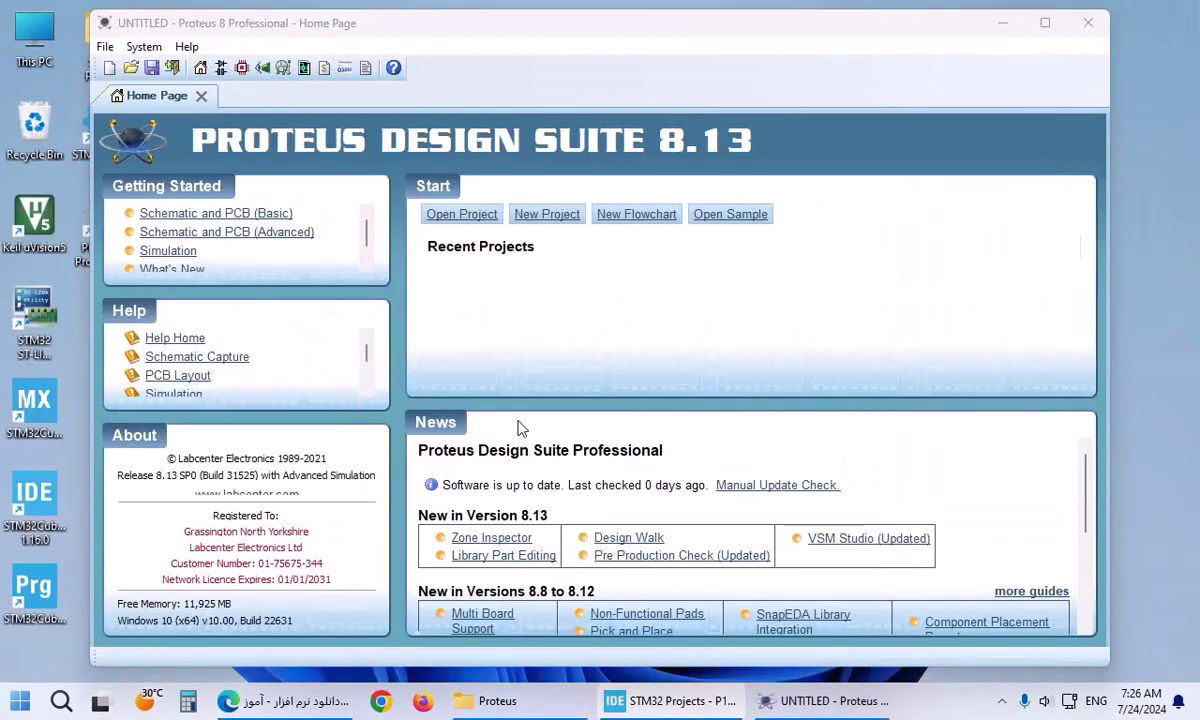
{"action": "left_click", "coordinate": [221, 67]}
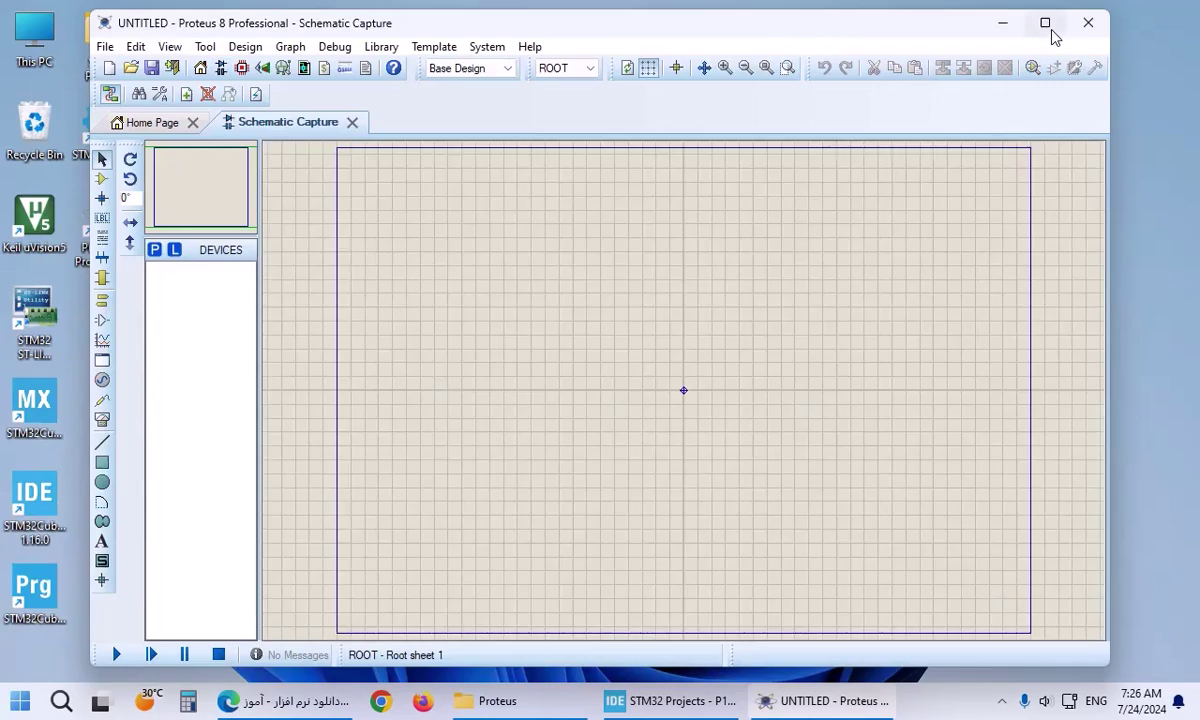
Step: Maximize Proteus, pick the STM32F103C8 from the device library, and place it near the middle of the sheet
{"action": "left_click", "coordinate": [1045, 23]}
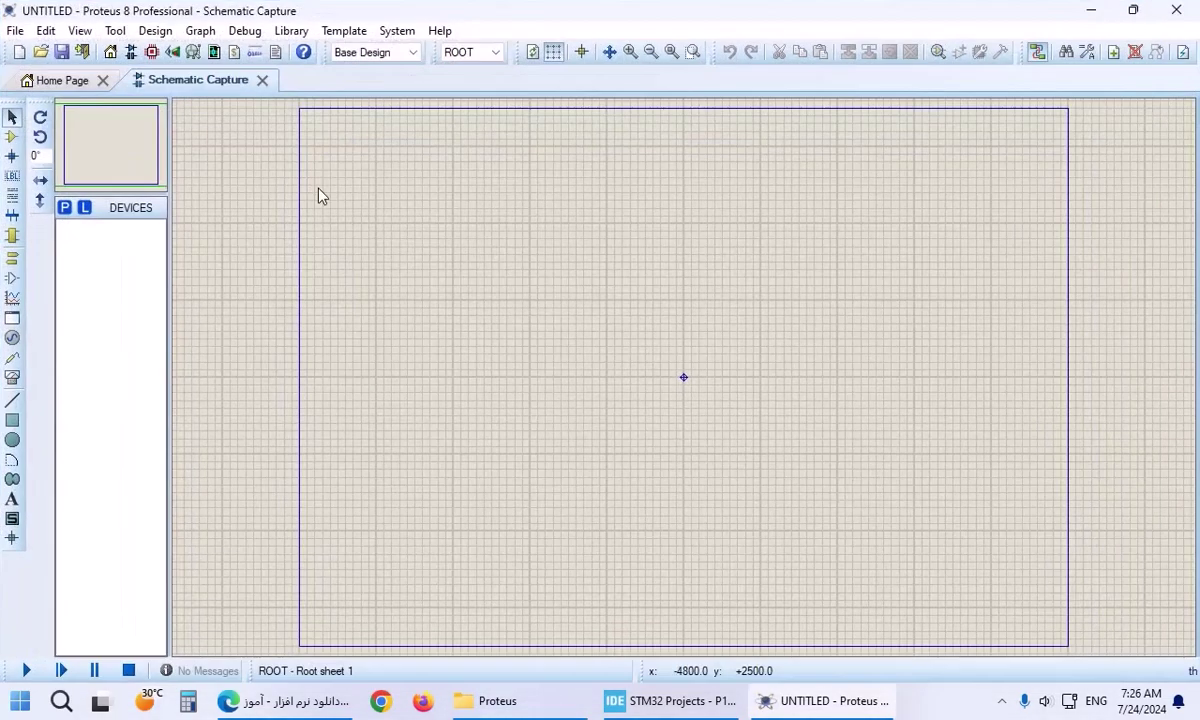
{"action": "left_click", "coordinate": [64, 207]}
{"action": "type", "text": "stm32f10"}
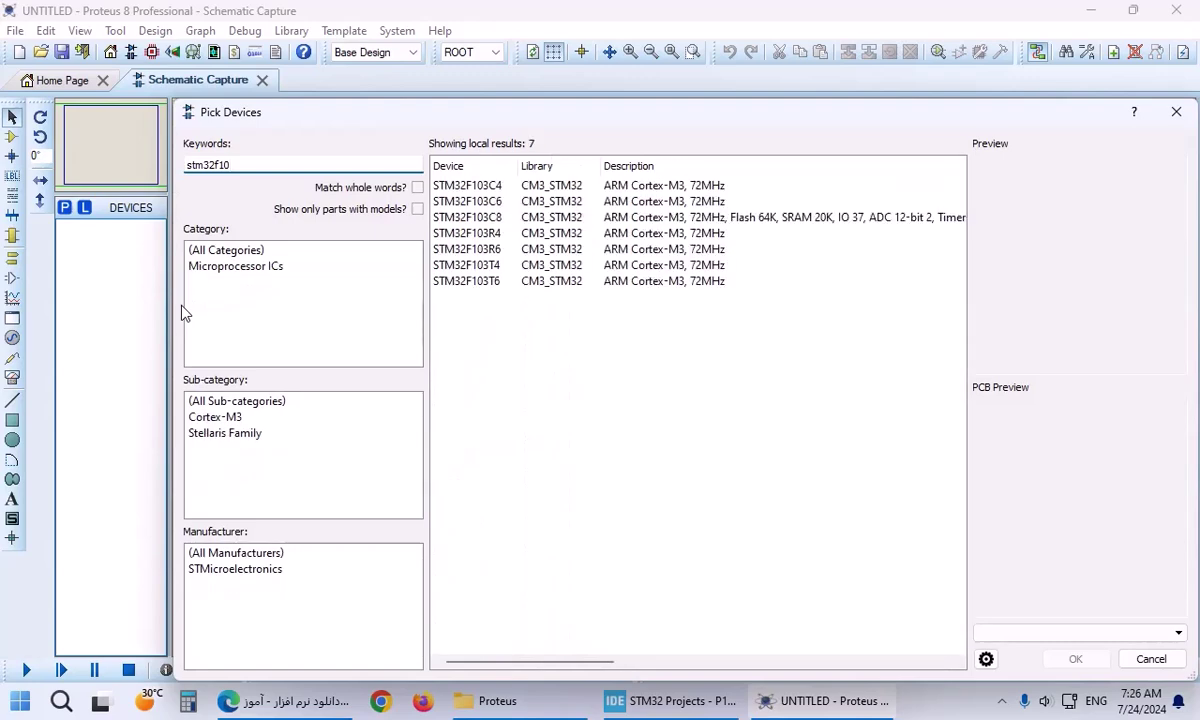
{"action": "type", "text": "3c8"}
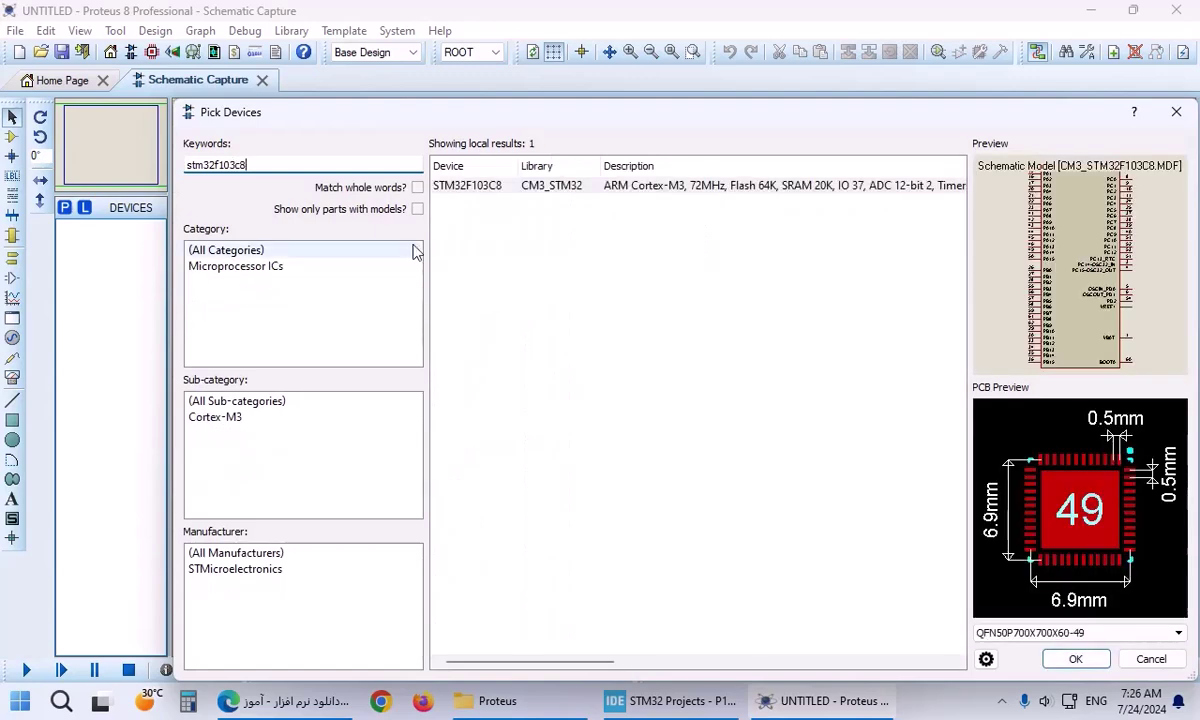
{"action": "left_click", "coordinate": [1072, 657]}
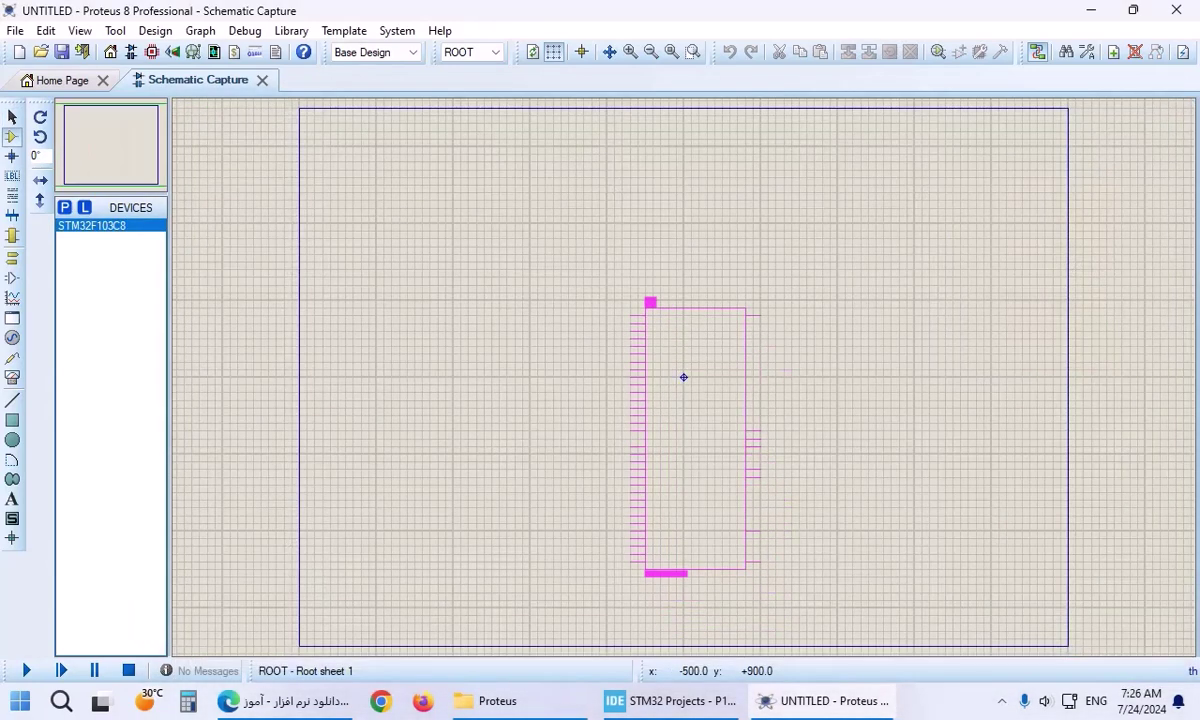
{"action": "left_click", "coordinate": [655, 315]}
{"action": "scroll", "coordinate": [690, 370], "scroll_direction": "up", "scroll_amount": 2}
{"action": "scroll", "coordinate": [687, 371], "scroll_direction": "down", "scroll_amount": 2}
{"action": "scroll", "coordinate": [687, 371], "scroll_direction": "up", "scroll_amount": 1}
{"action": "scroll", "coordinate": [687, 371], "scroll_direction": "down", "scroll_amount": 1}
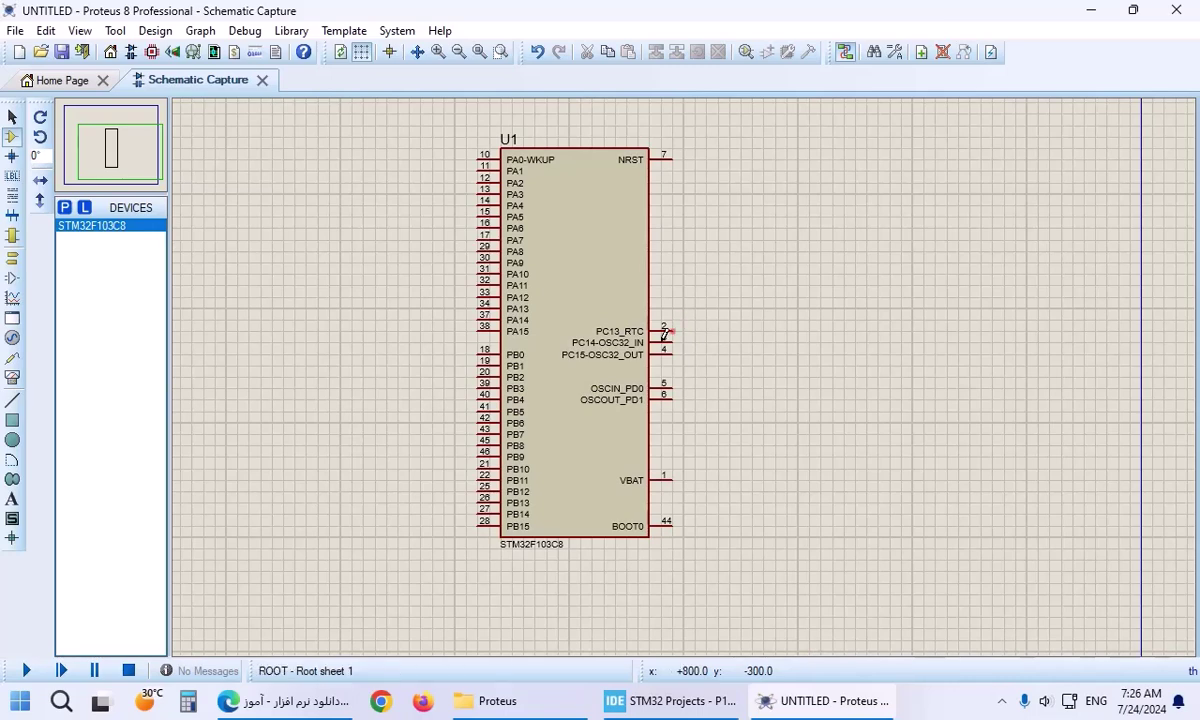
Step: Delete the placed STM32F103C8 and pick and place an STM32F103C6 on the sheet instead
{"action": "right_click", "coordinate": [628, 355]}
{"action": "left_click", "coordinate": [662, 168]}
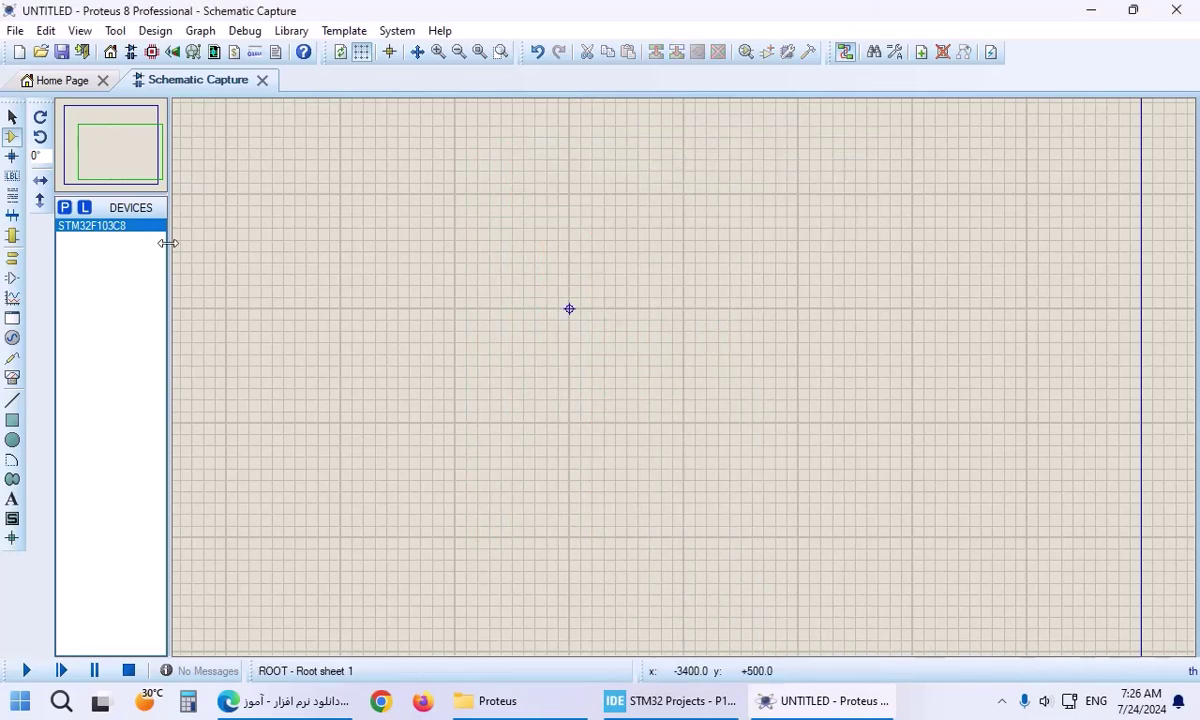
{"action": "left_click", "coordinate": [70, 212]}
{"action": "type", "text": "stm3"}
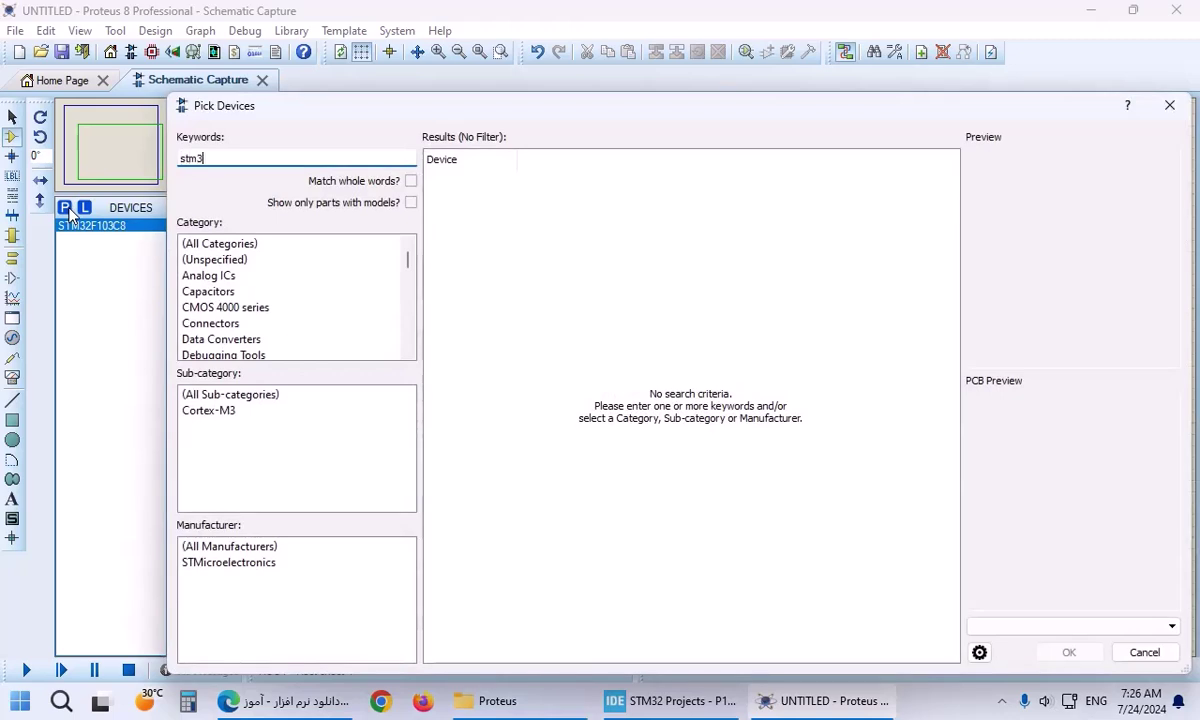
{"action": "type", "text": "2f103c6+5"}
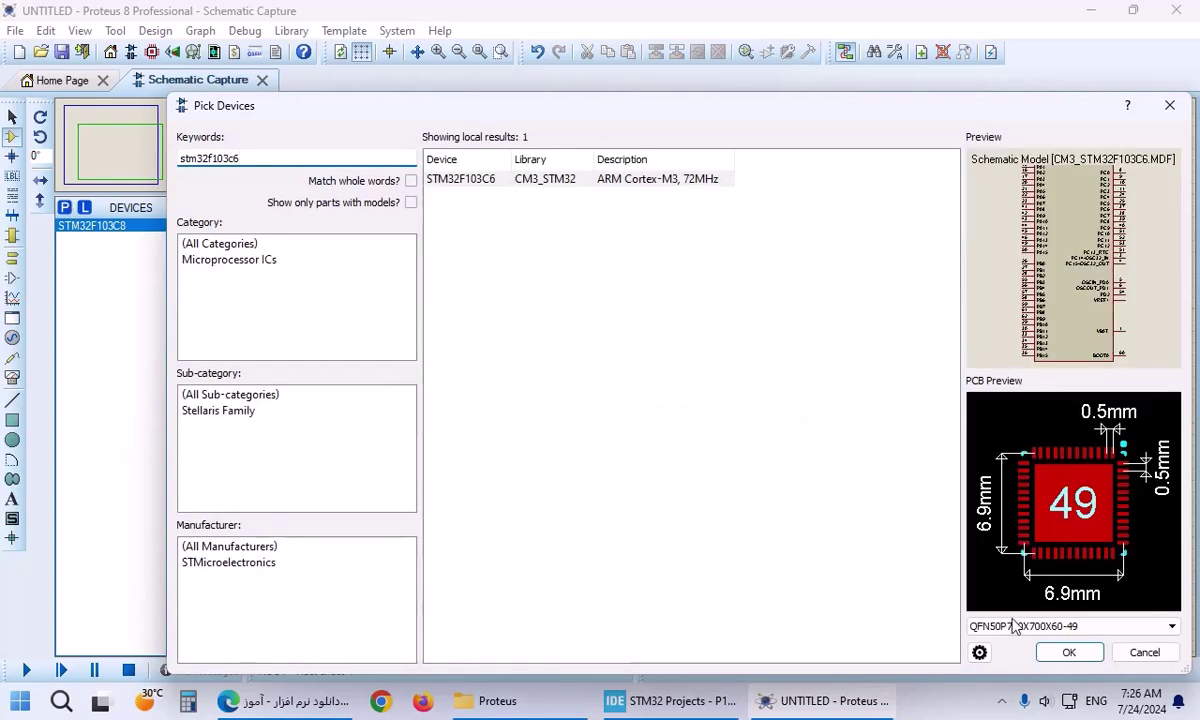
{"action": "left_click", "coordinate": [1068, 652]}
{"action": "left_click", "coordinate": [440, 155]}
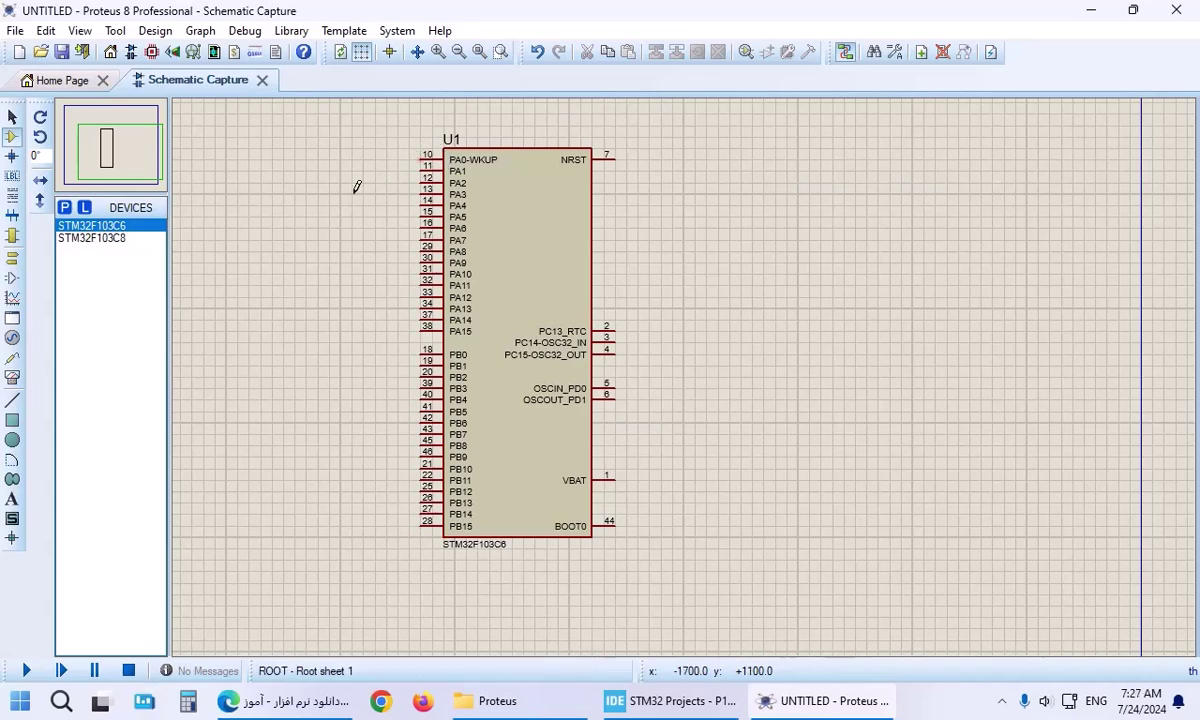
Step: Place an STM32F103C8 beside the STM32F103C6 and close Proteus without saving the project
{"action": "left_click", "coordinate": [95, 238]}
{"action": "left_click", "coordinate": [693, 195]}
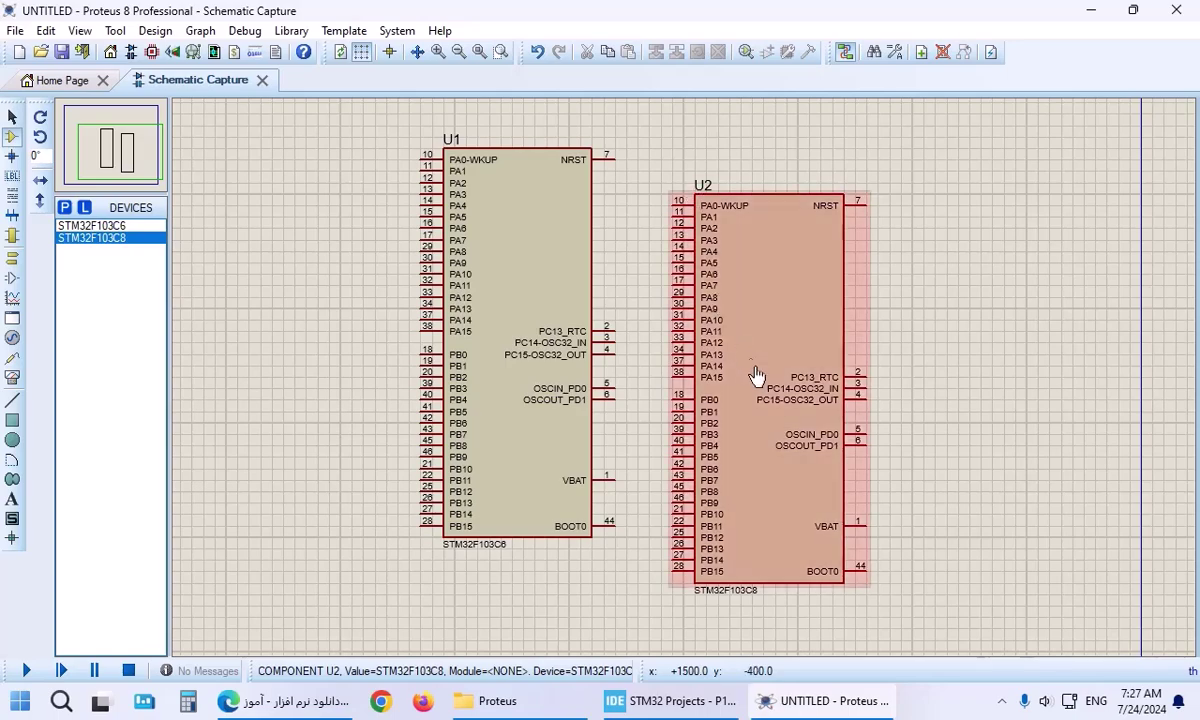
{"action": "key", "text": "alt+F4"}
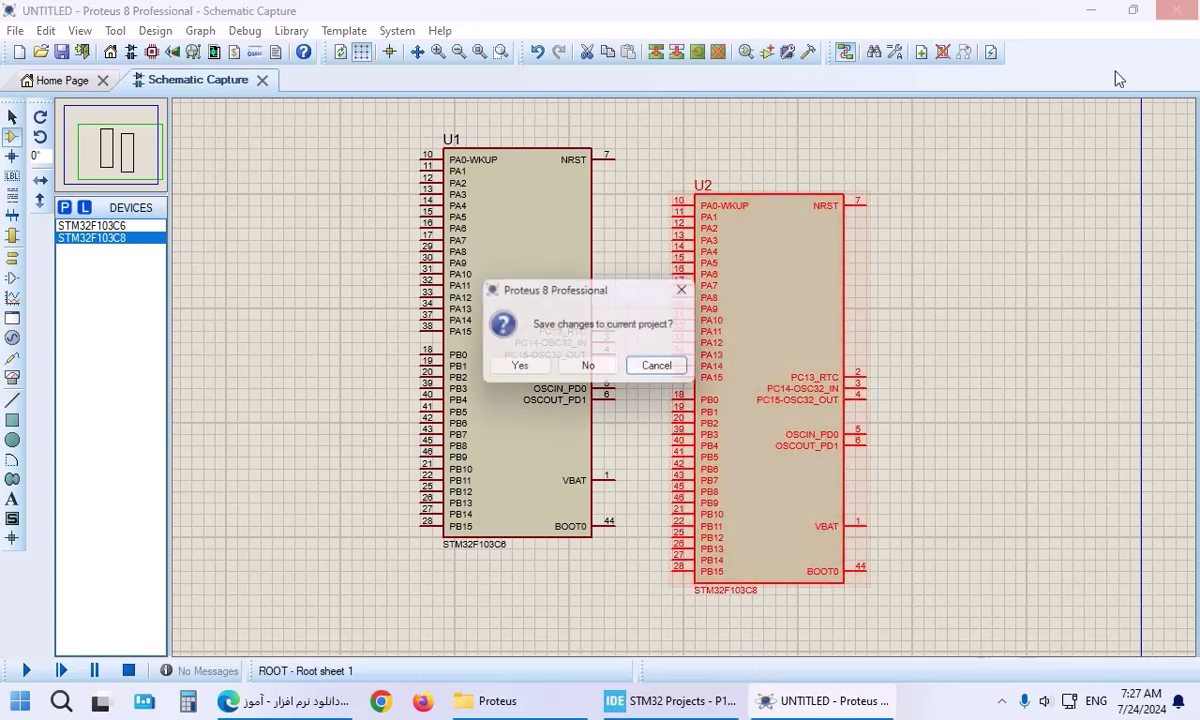
{"action": "left_click", "coordinate": [589, 368]}
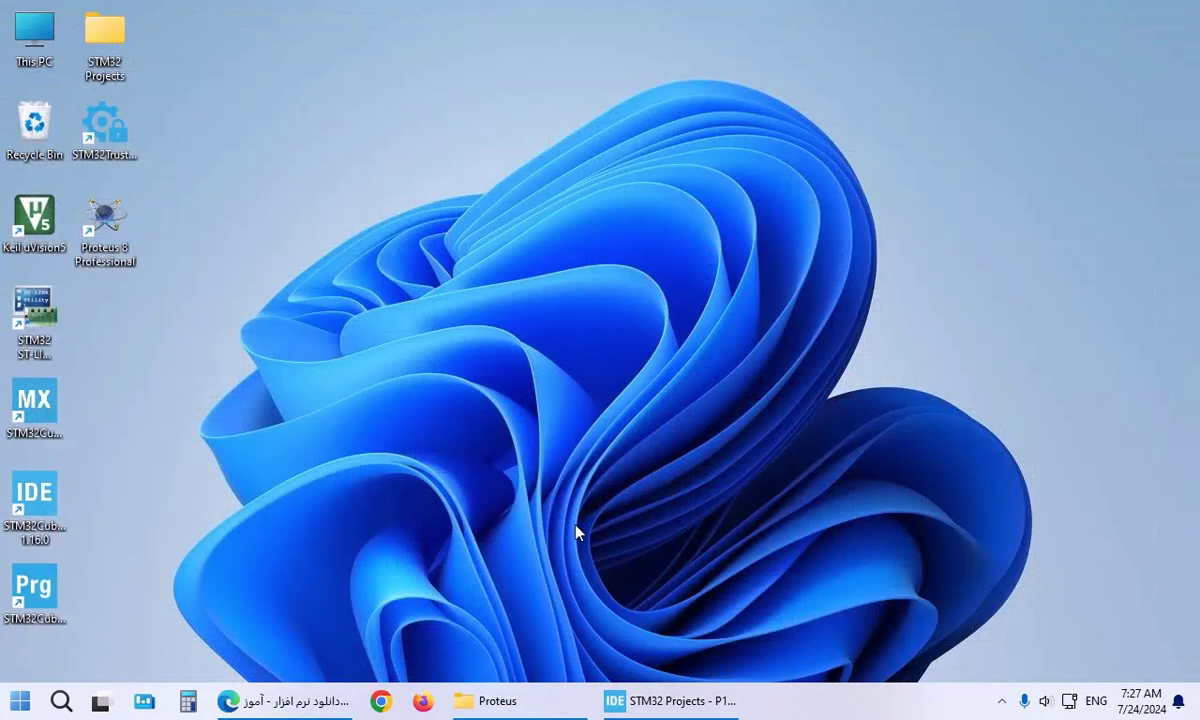
Step: Examine the contents of the Proteus.Pro.8.16.SP3.Build.36097.rar archive in the Proteus folder, and minimize the folder window
{"action": "left_click", "coordinate": [523, 705]}
{"action": "double_click", "coordinate": [490, 421]}
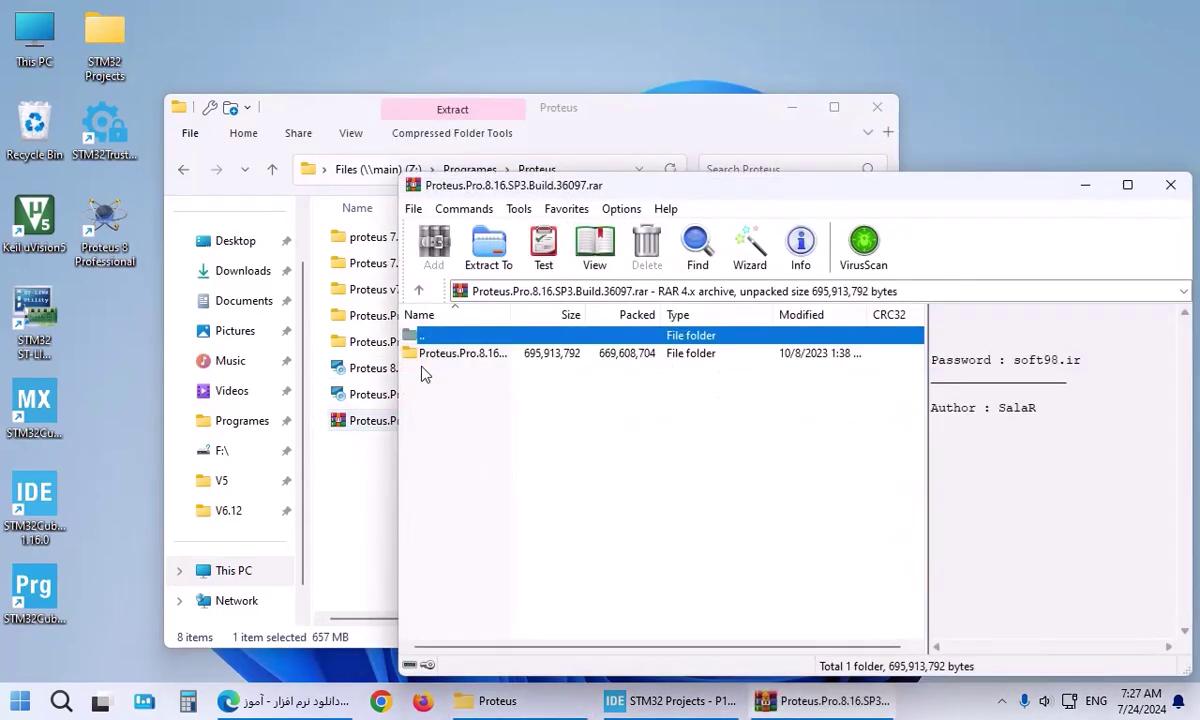
{"action": "double_click", "coordinate": [429, 353]}
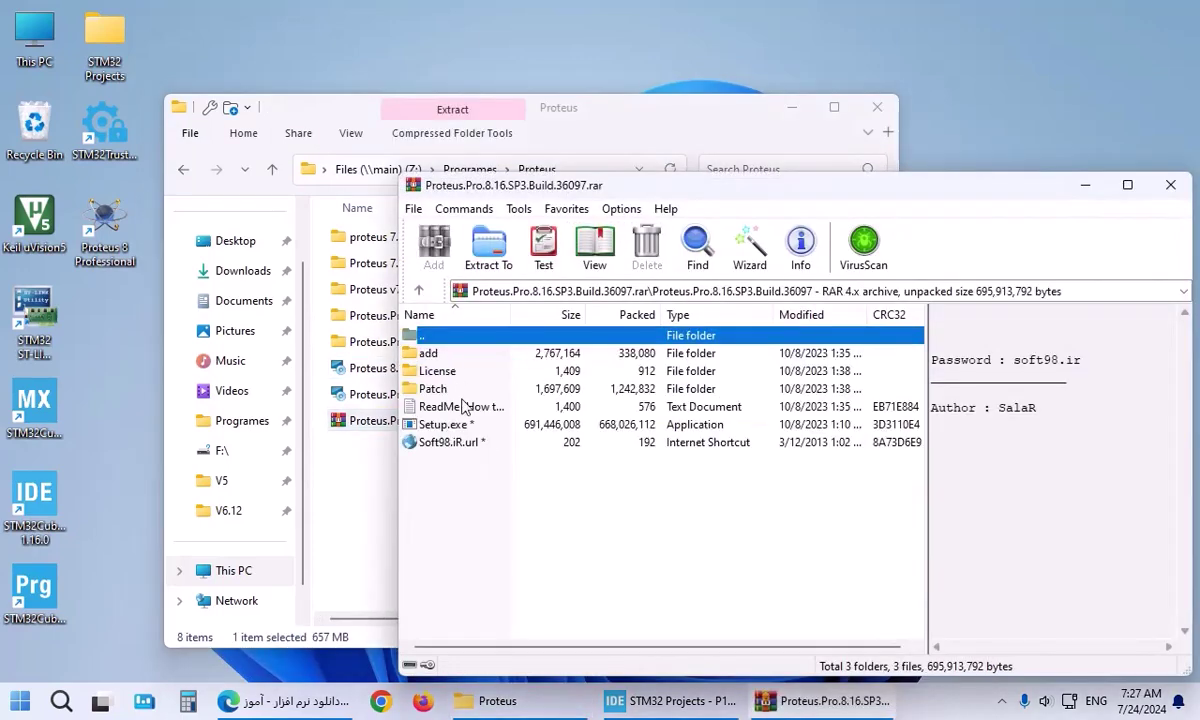
{"action": "double_click", "coordinate": [428, 341]}
{"action": "left_click", "coordinate": [1170, 185]}
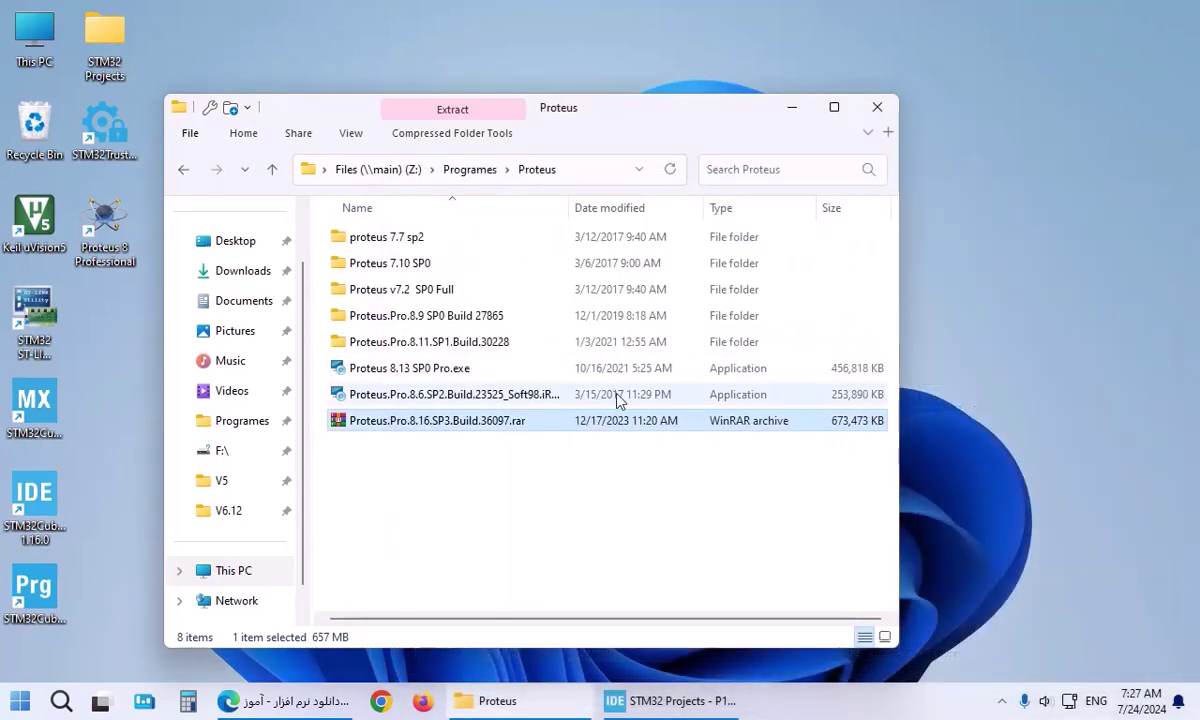
{"action": "left_click", "coordinate": [791, 108]}
Step: Relaunch Proteus 8 Professional with a blank Schematic Capture sheet and place an STM32F103C8 in the middle of it
{"action": "double_click", "coordinate": [80, 243]}
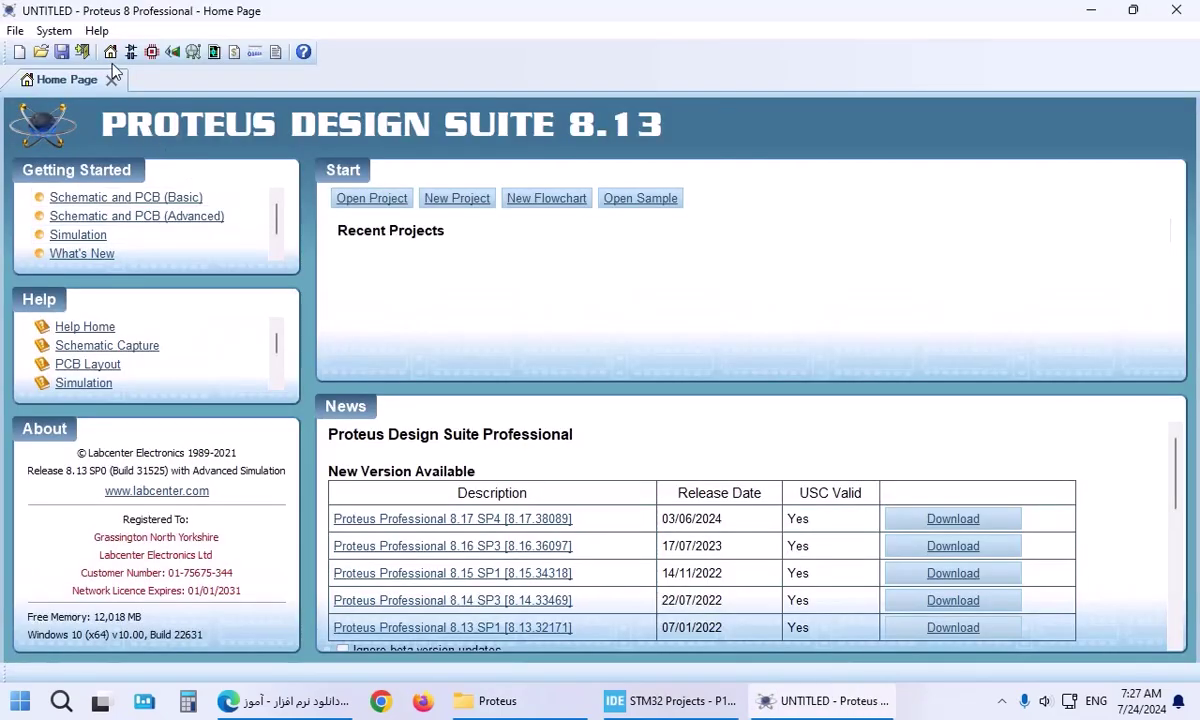
{"action": "left_click", "coordinate": [128, 56]}
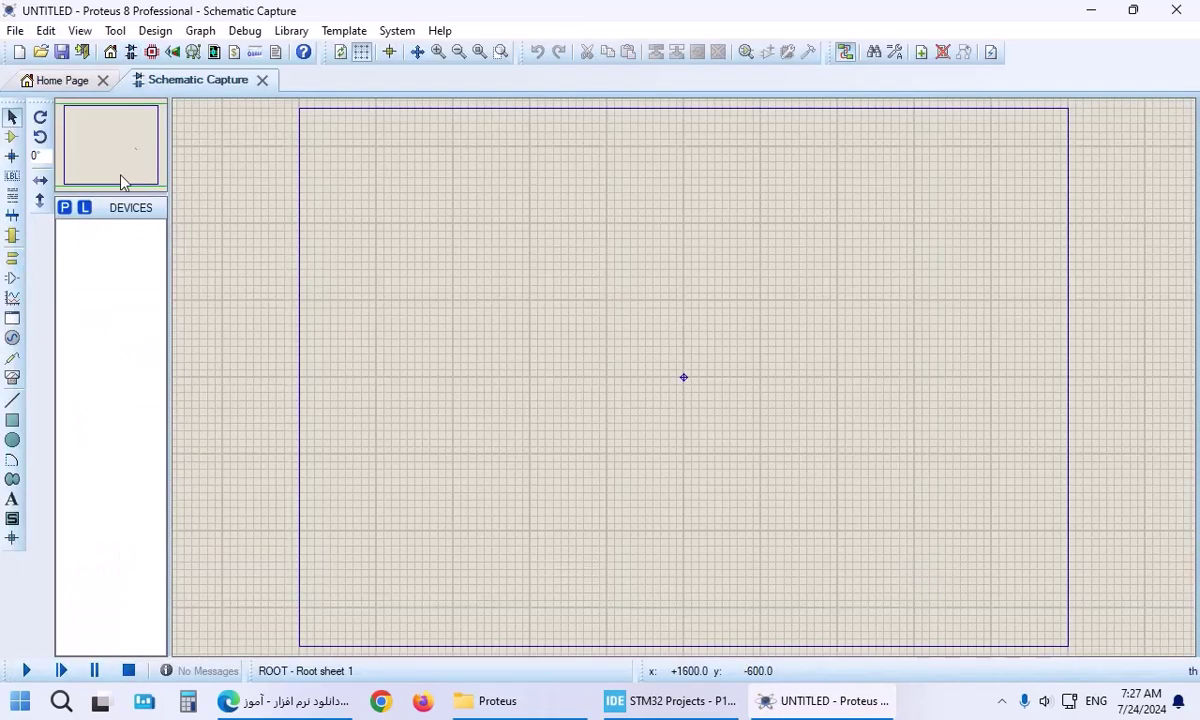
{"action": "left_click", "coordinate": [64, 210]}
{"action": "type", "text": "stm"}
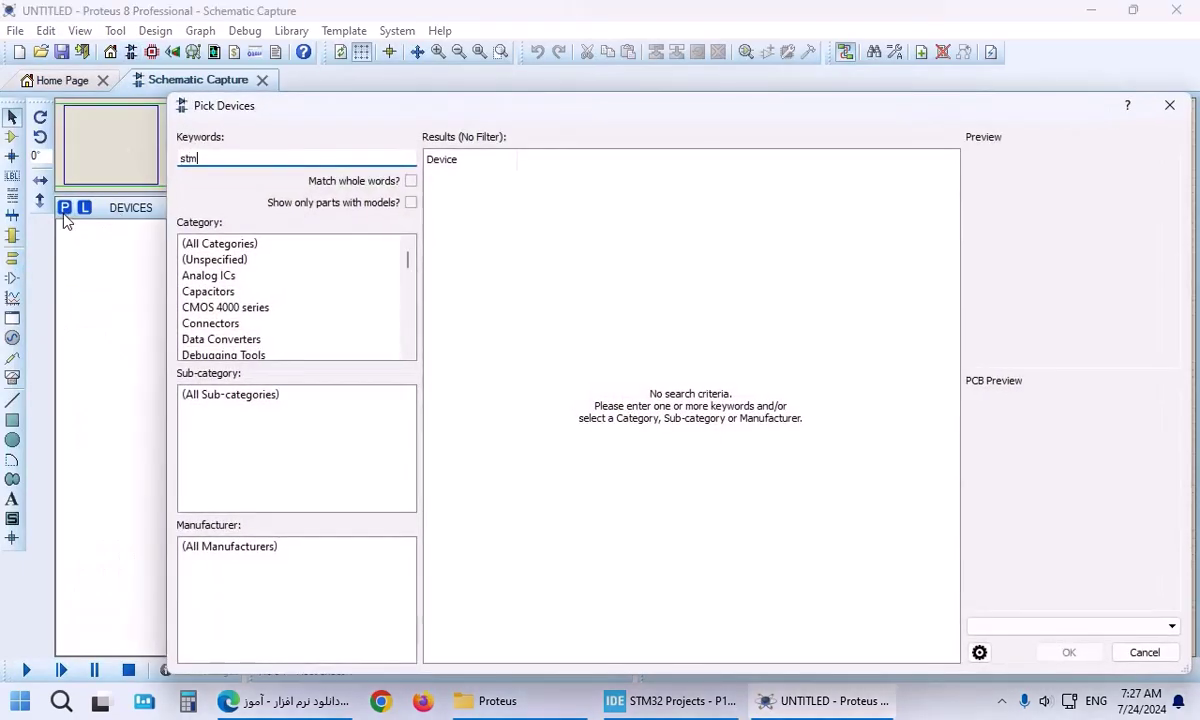
{"action": "type", "text": "32f103c"}
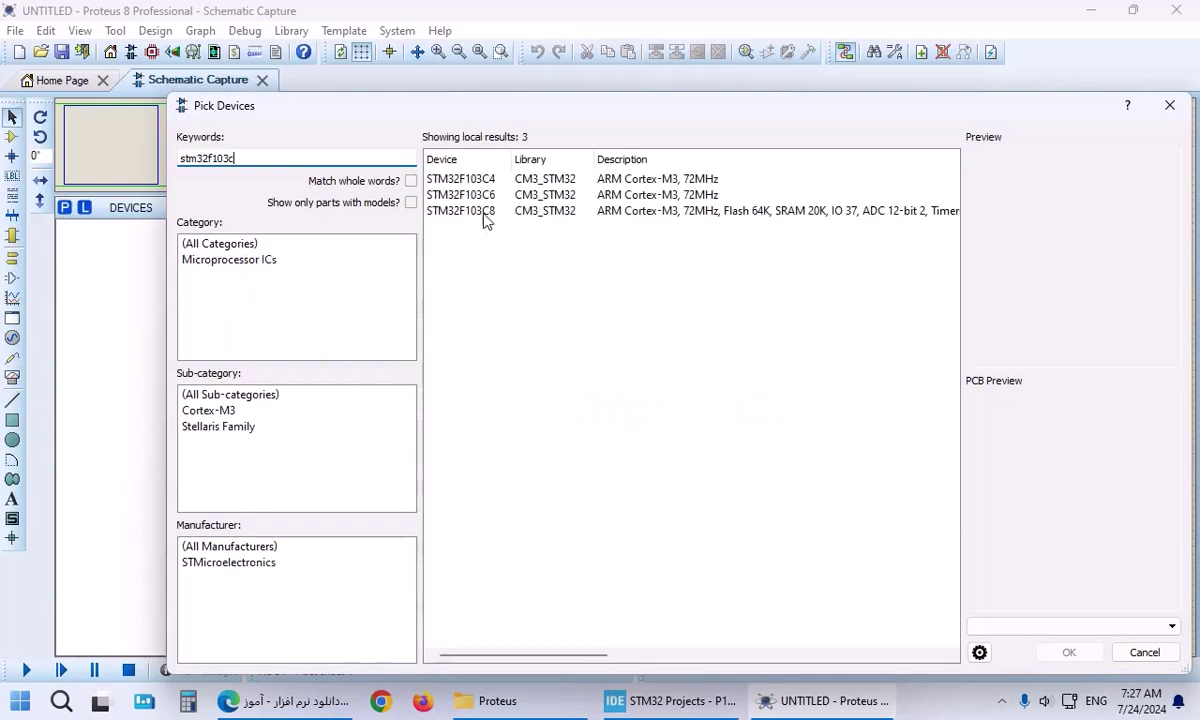
{"action": "left_click", "coordinate": [484, 212]}
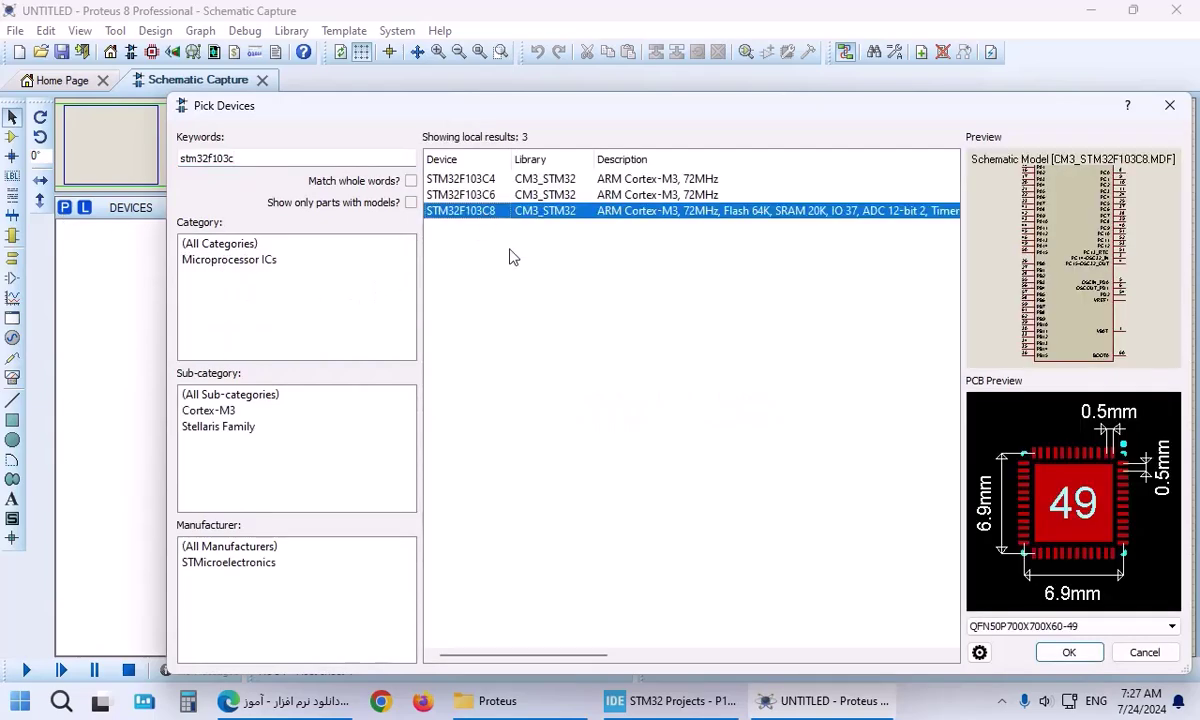
{"action": "left_click", "coordinate": [1062, 655]}
{"action": "left_click", "coordinate": [683, 375]}
Step: Place a GROUND terminal below the BOOT0 pin of the STM32F103C8 and wire it to that pin
{"action": "scroll", "coordinate": [687, 370], "scroll_direction": "up", "scroll_amount": 3}
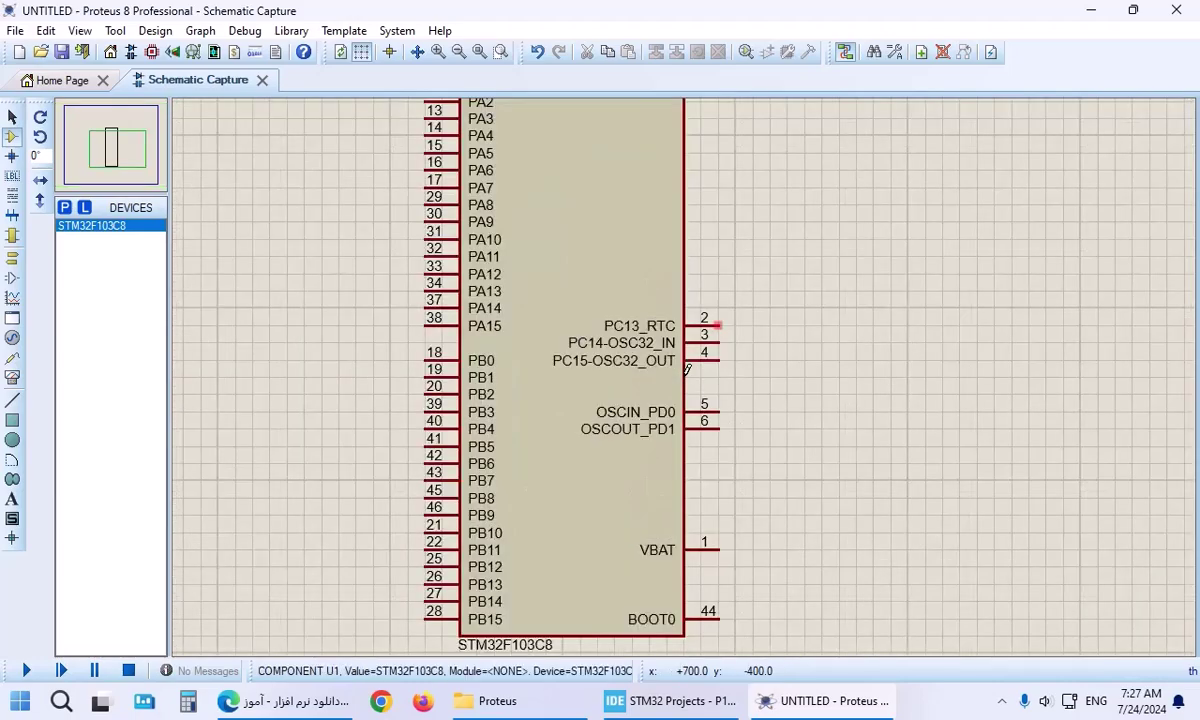
{"action": "scroll", "coordinate": [687, 370], "scroll_direction": "up", "scroll_amount": 1}
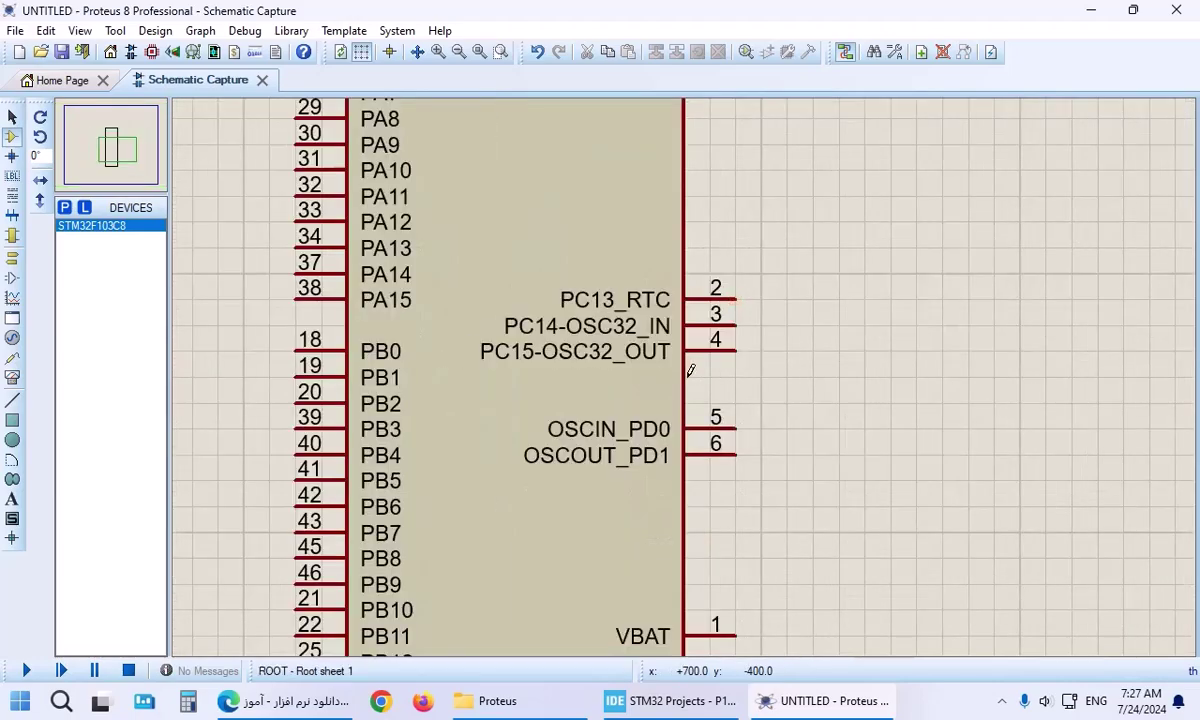
{"action": "scroll", "coordinate": [690, 371], "scroll_direction": "down", "scroll_amount": 1}
{"action": "scroll", "coordinate": [686, 378], "scroll_direction": "up", "scroll_amount": 1}
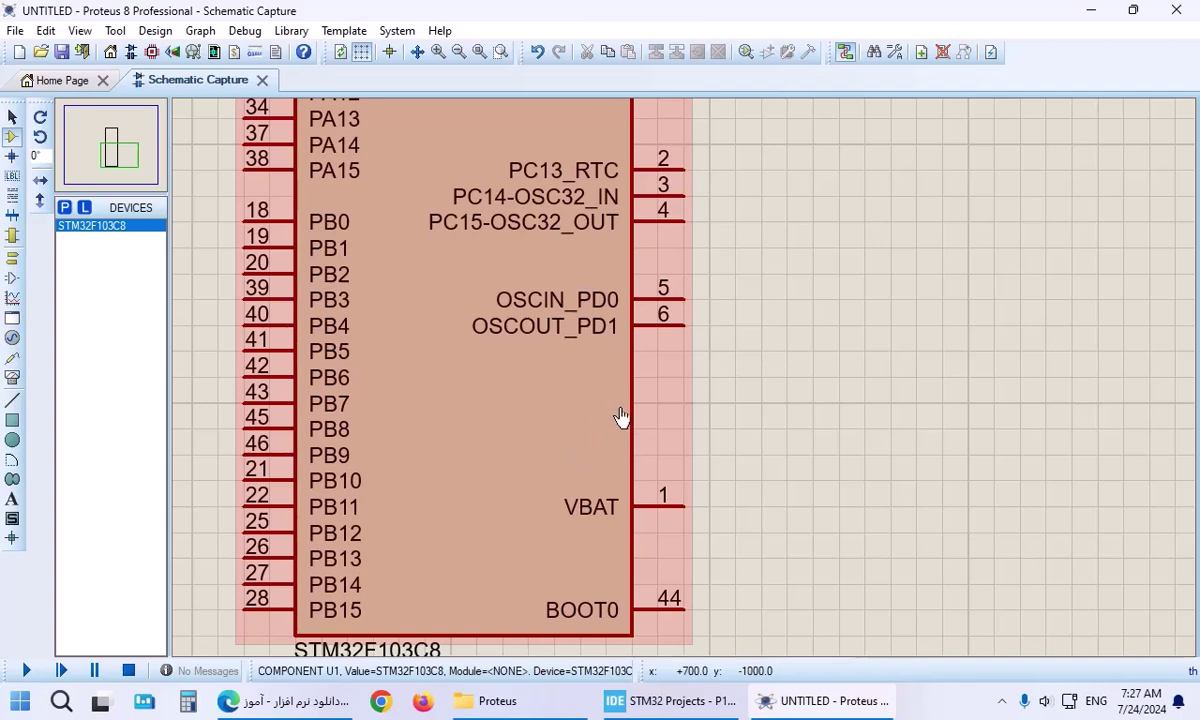
{"action": "scroll", "coordinate": [628, 398], "scroll_direction": "down", "scroll_amount": 1}
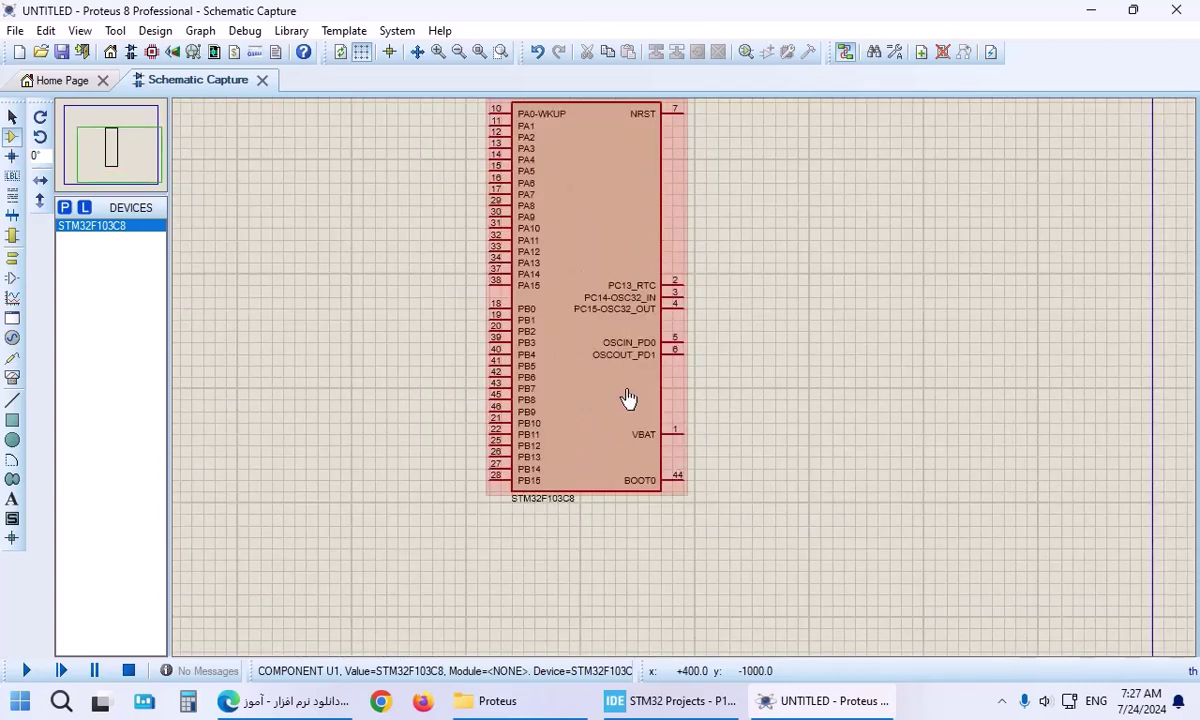
{"action": "scroll", "coordinate": [474, 301], "scroll_direction": "down", "scroll_amount": 1}
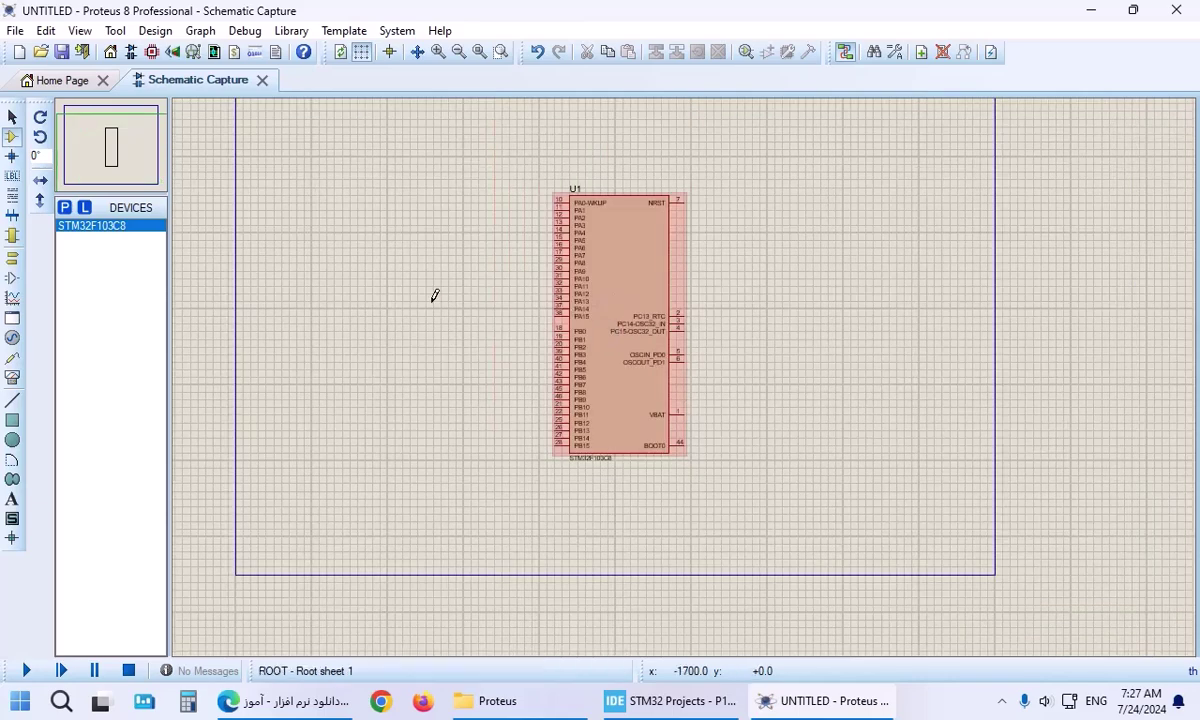
{"action": "scroll", "coordinate": [683, 383], "scroll_direction": "up", "scroll_amount": 2}
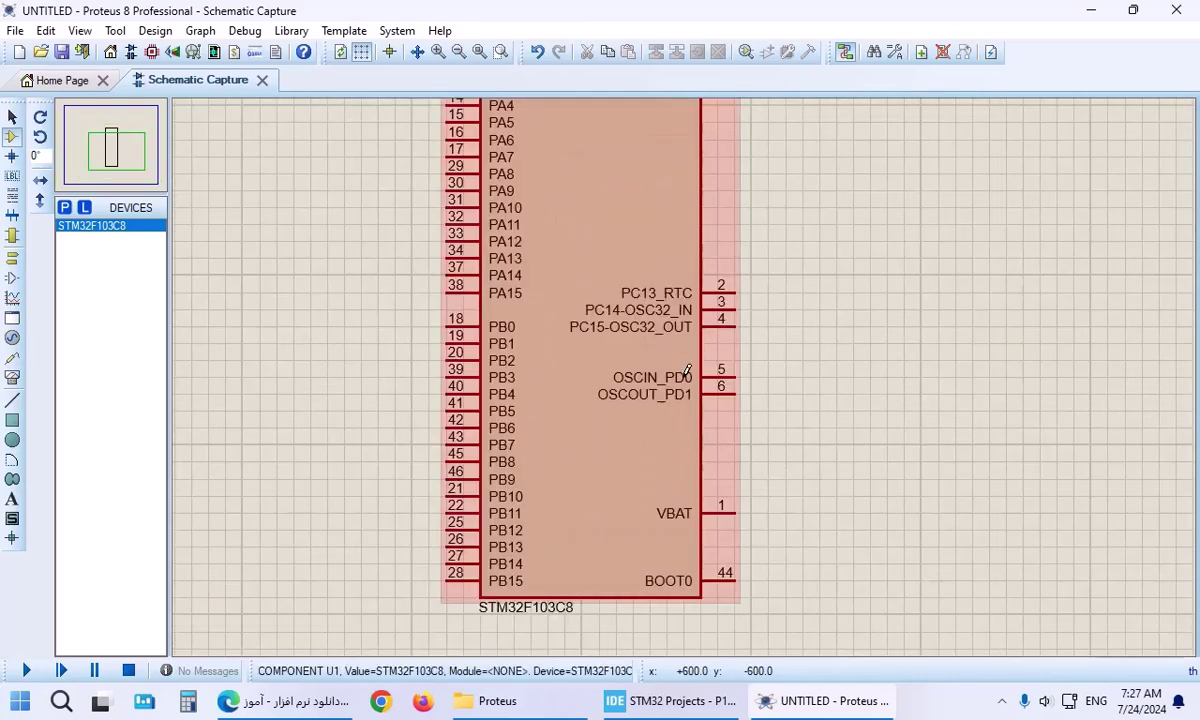
{"action": "left_click", "coordinate": [241, 407]}
{"action": "left_click", "coordinate": [12, 257]}
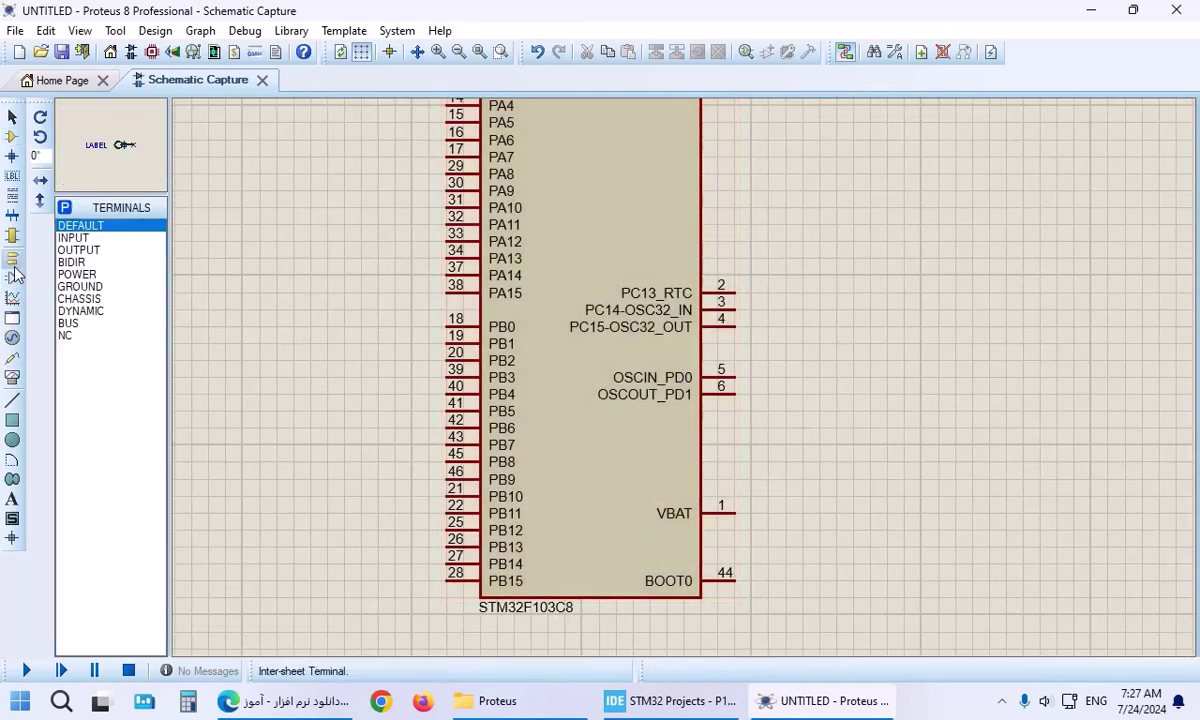
{"action": "left_click", "coordinate": [85, 287]}
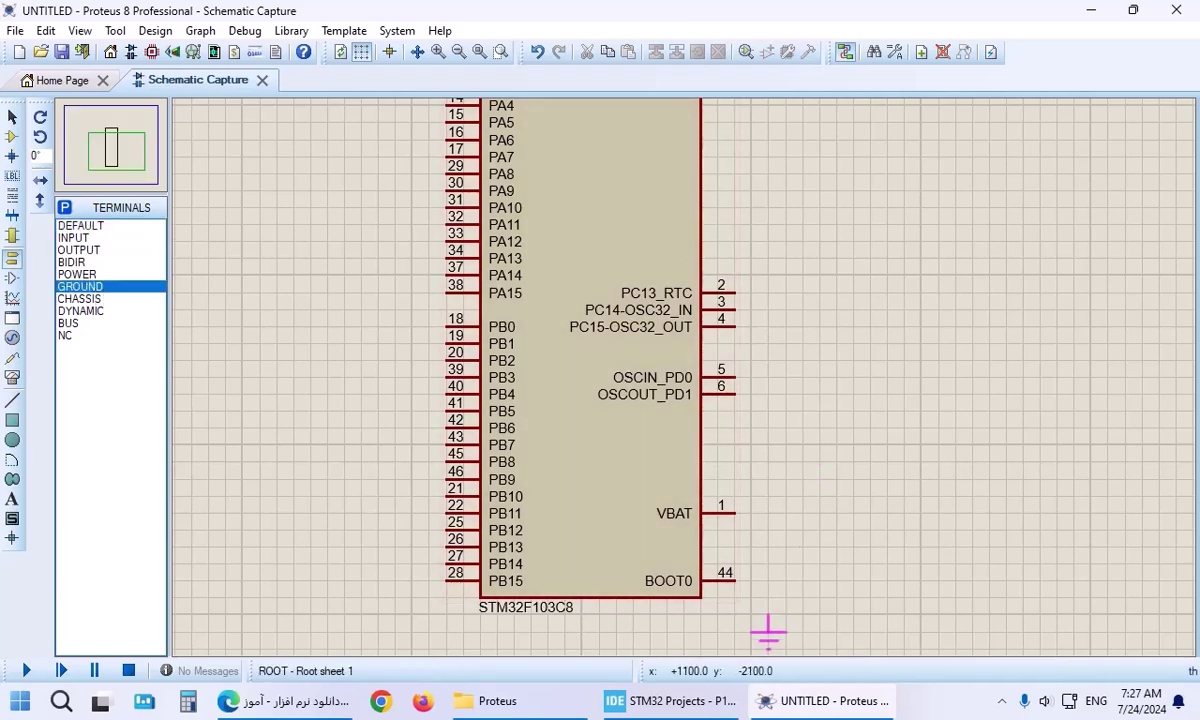
{"action": "left_click", "coordinate": [768, 616]}
{"action": "left_click", "coordinate": [768, 601]}
{"action": "left_click", "coordinate": [735, 573]}
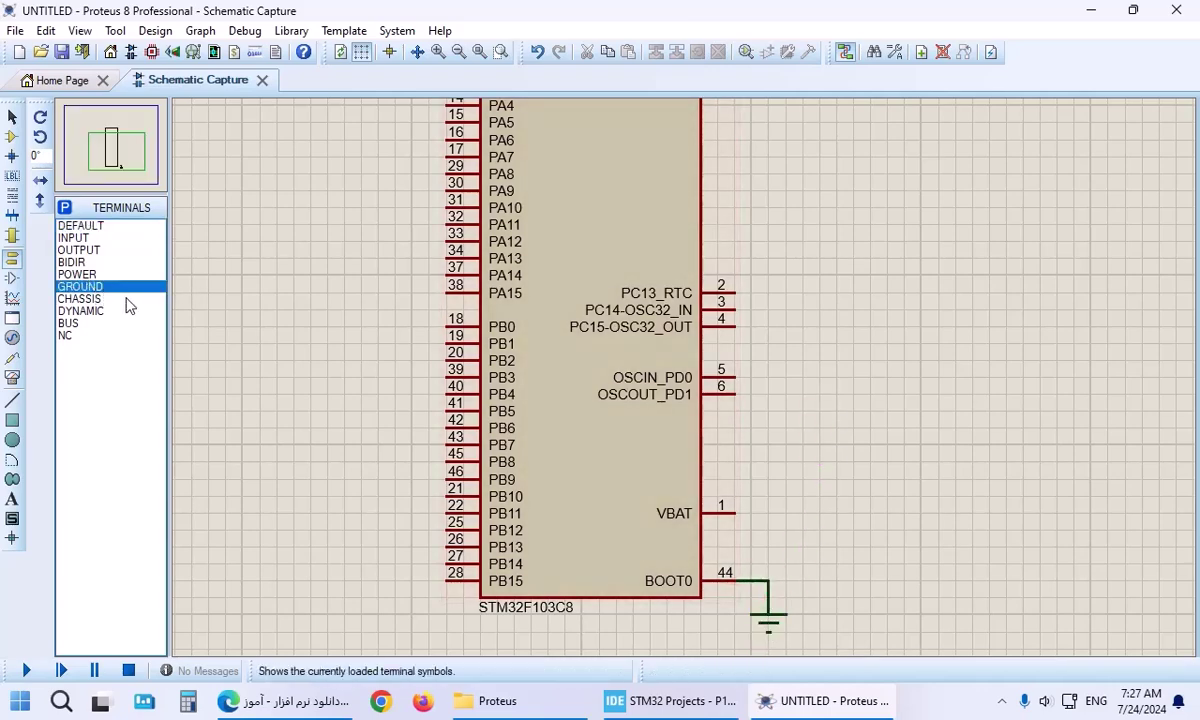
Step: Place a POWER terminal above the VBAT pin of the STM32F103C8 and wire it to that pin
{"action": "left_click", "coordinate": [100, 274]}
{"action": "left_click", "coordinate": [768, 475]}
{"action": "left_click", "coordinate": [768, 494]}
{"action": "left_click", "coordinate": [737, 512]}
{"action": "scroll", "coordinate": [551, 366], "scroll_direction": "down", "scroll_amount": 2}
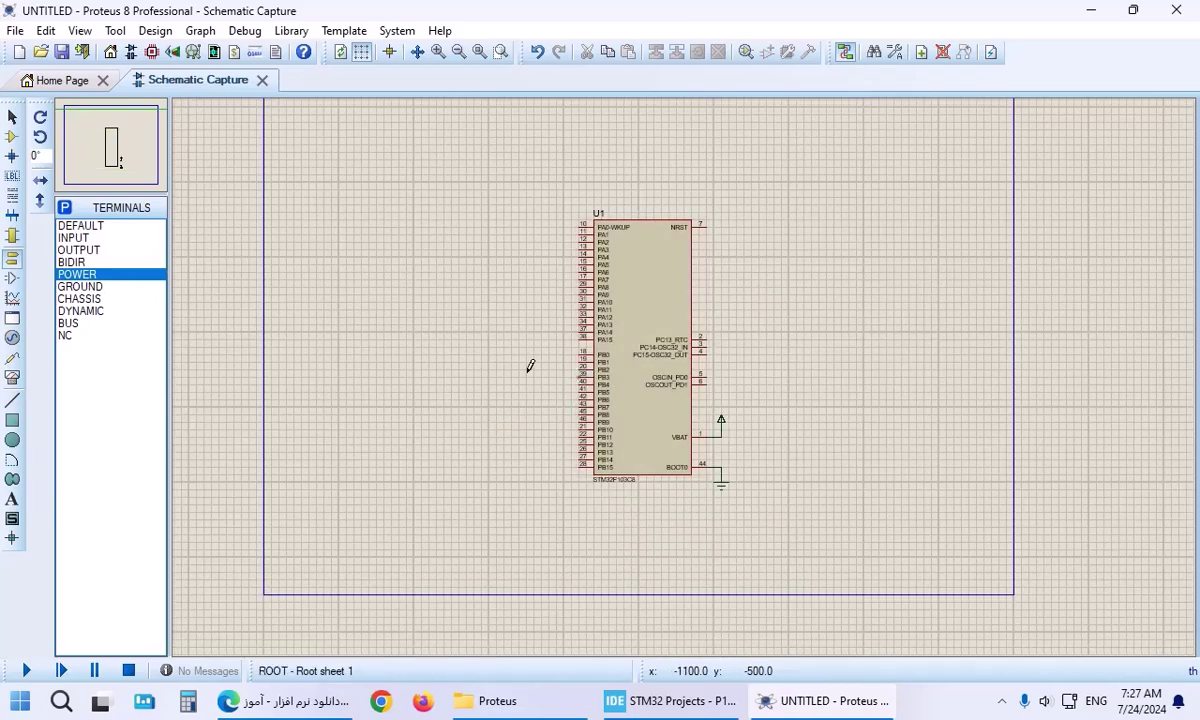
Step: Save the Proteus project as sim in the P1_Test folder of STM32 Projects
{"action": "left_click", "coordinate": [624, 323]}
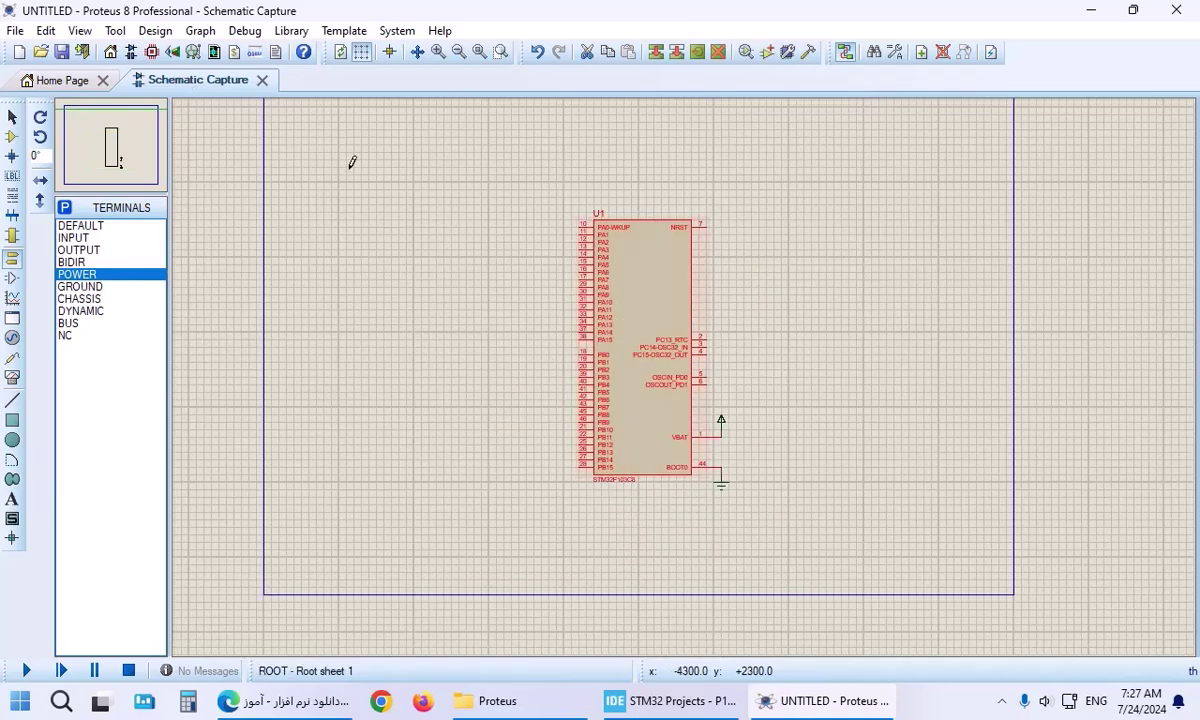
{"action": "key", "text": "ctrl+s"}
{"action": "left_click", "coordinate": [461, 130]}
{"action": "left_click", "coordinate": [399, 380]}
{"action": "left_click", "coordinate": [442, 122]}
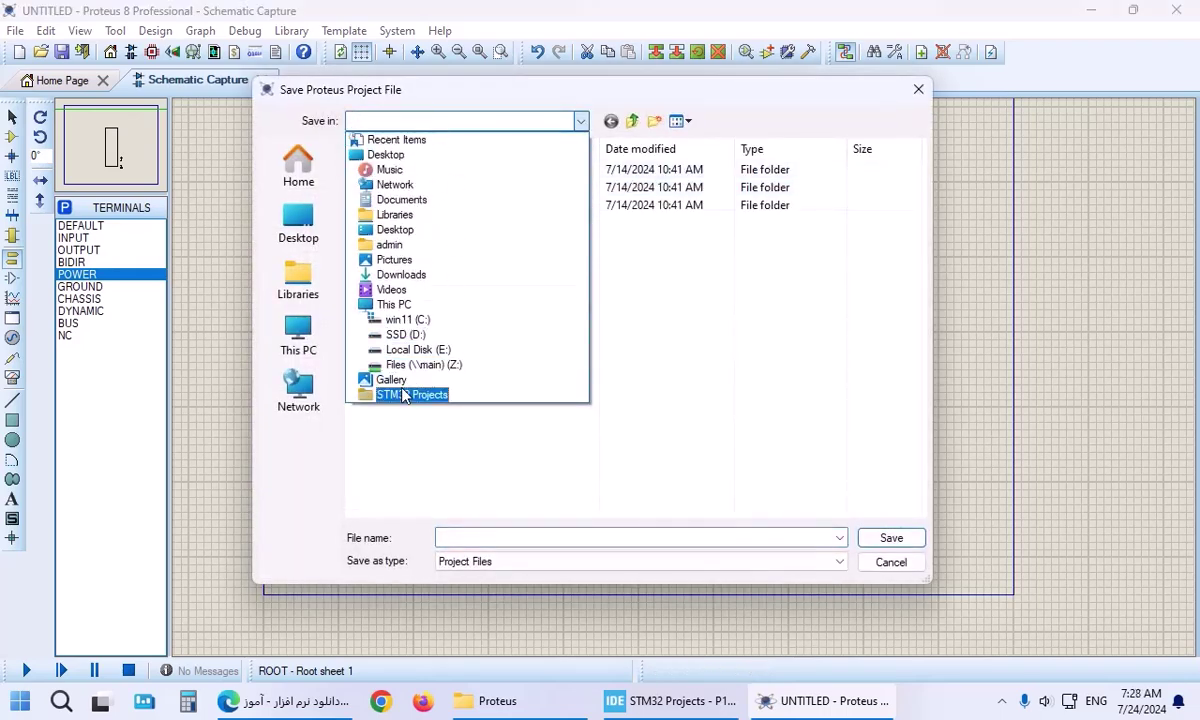
{"action": "left_click", "coordinate": [405, 394]}
{"action": "double_click", "coordinate": [388, 187]}
{"action": "left_click", "coordinate": [498, 537]}
{"action": "type", "text": "sim"}
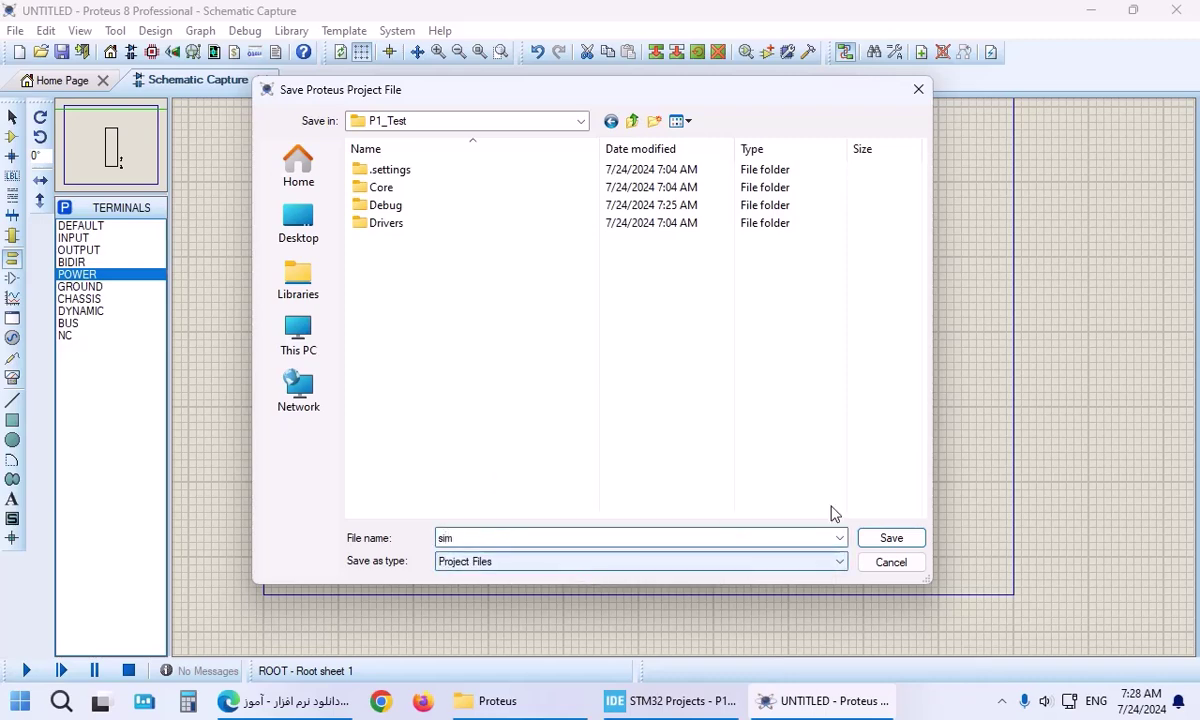
{"action": "left_click", "coordinate": [900, 538]}
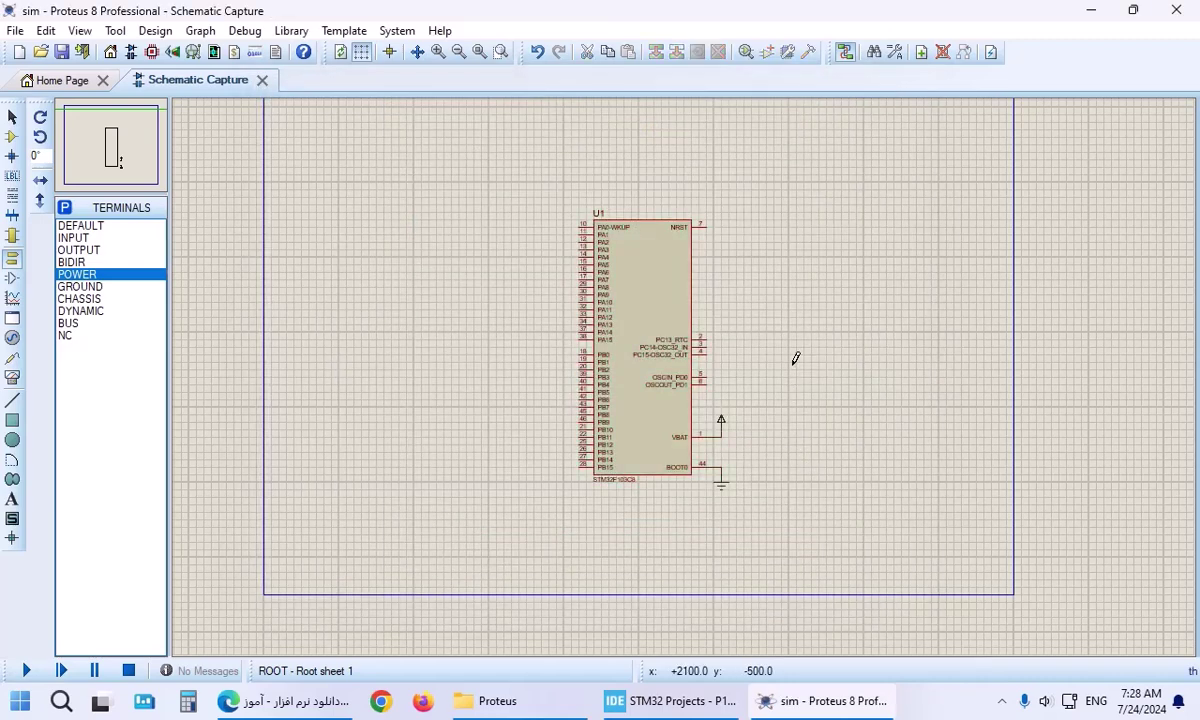
Step: Load P1_Test.hex from the project's Debug folder as the program file of the STM32F103C8
{"action": "scroll", "coordinate": [797, 359], "scroll_direction": "up", "scroll_amount": 2}
{"action": "double_click", "coordinate": [446, 333]}
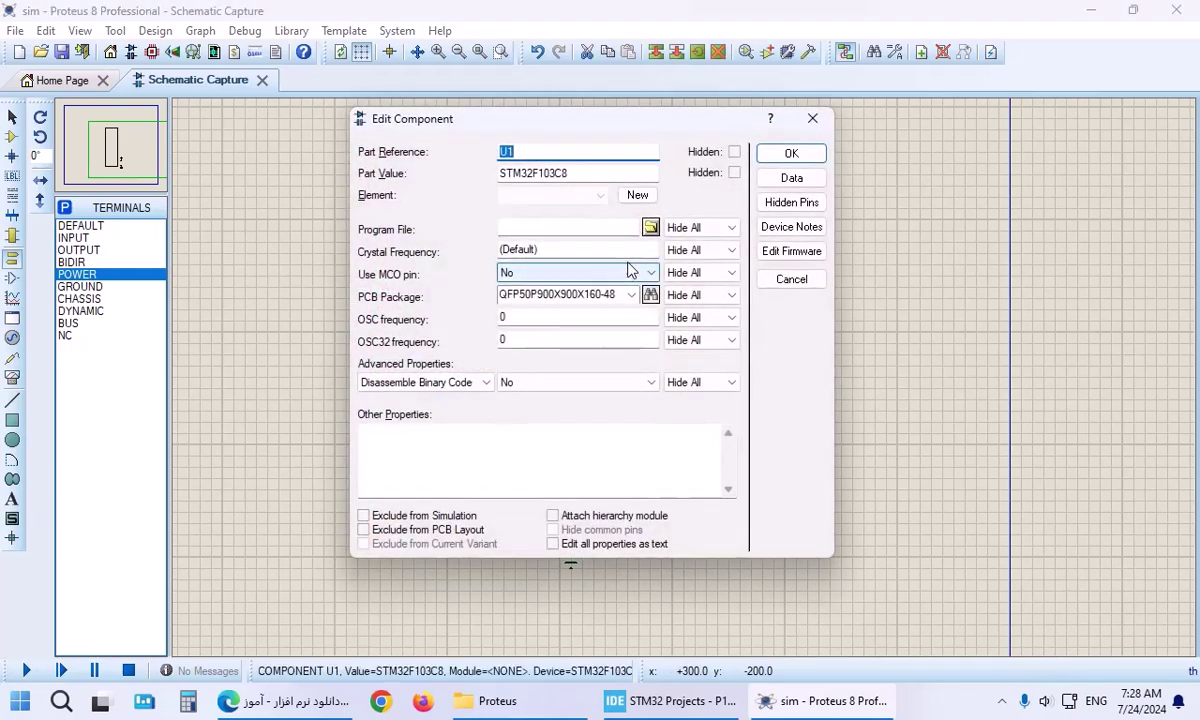
{"action": "left_click", "coordinate": [650, 227]}
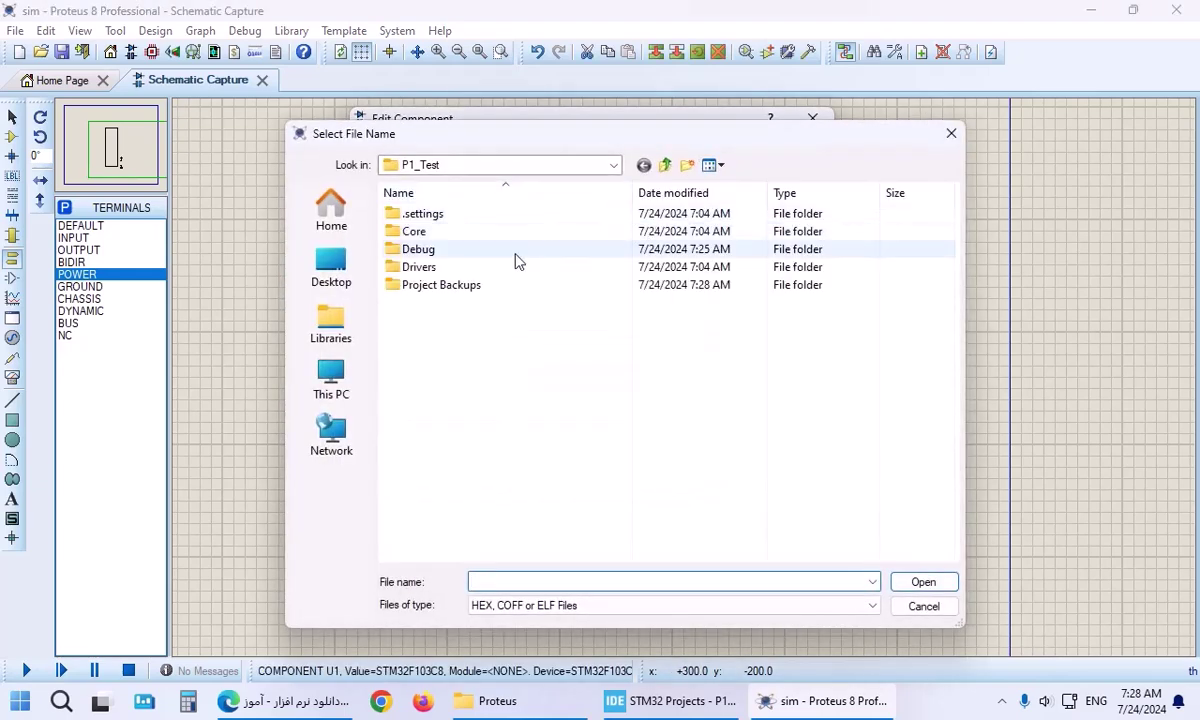
{"action": "double_click", "coordinate": [455, 254]}
{"action": "left_click", "coordinate": [439, 270]}
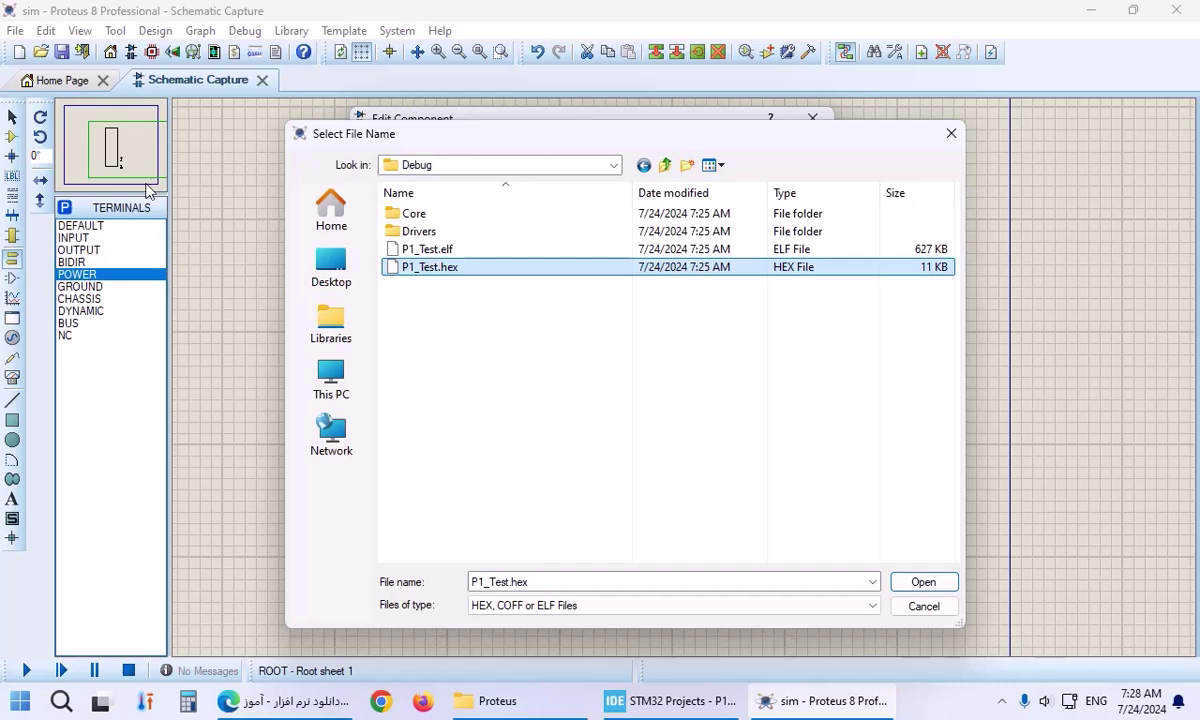
{"action": "double_click", "coordinate": [430, 268]}
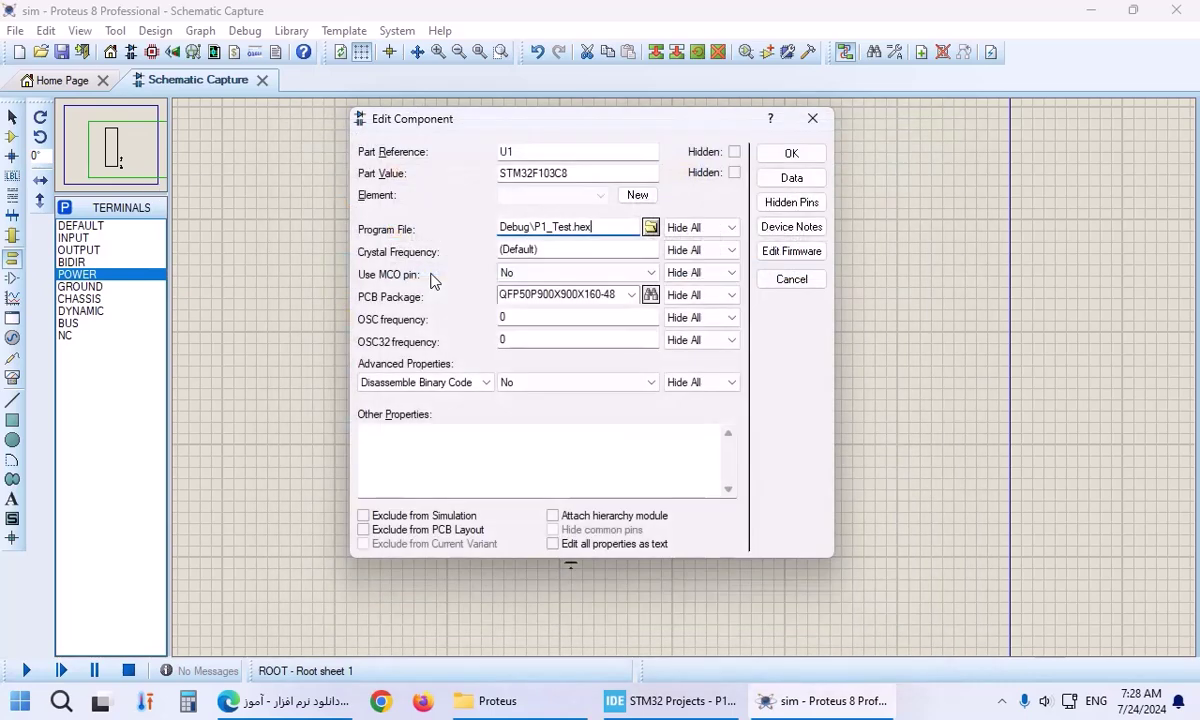
Step: Set the STM32F103C8's OSC frequency and crystal frequency both to 8M and apply the component properties
{"action": "left_click", "coordinate": [520, 324]}
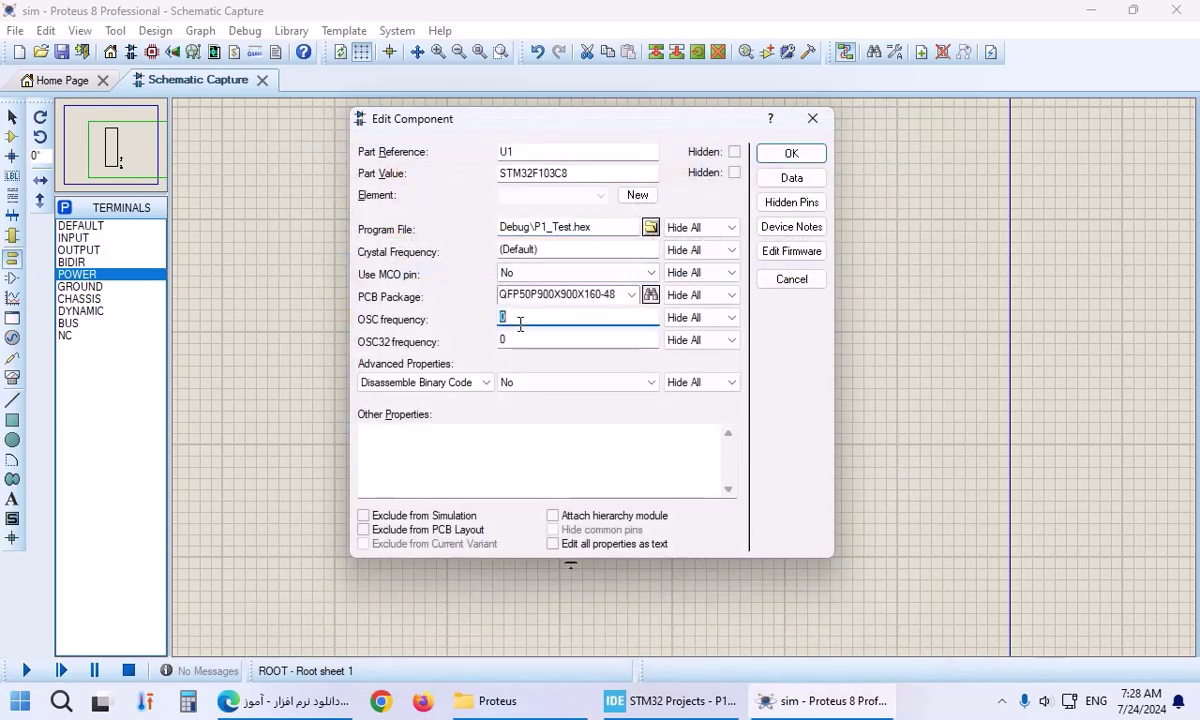
{"action": "type", "text": "8M"}
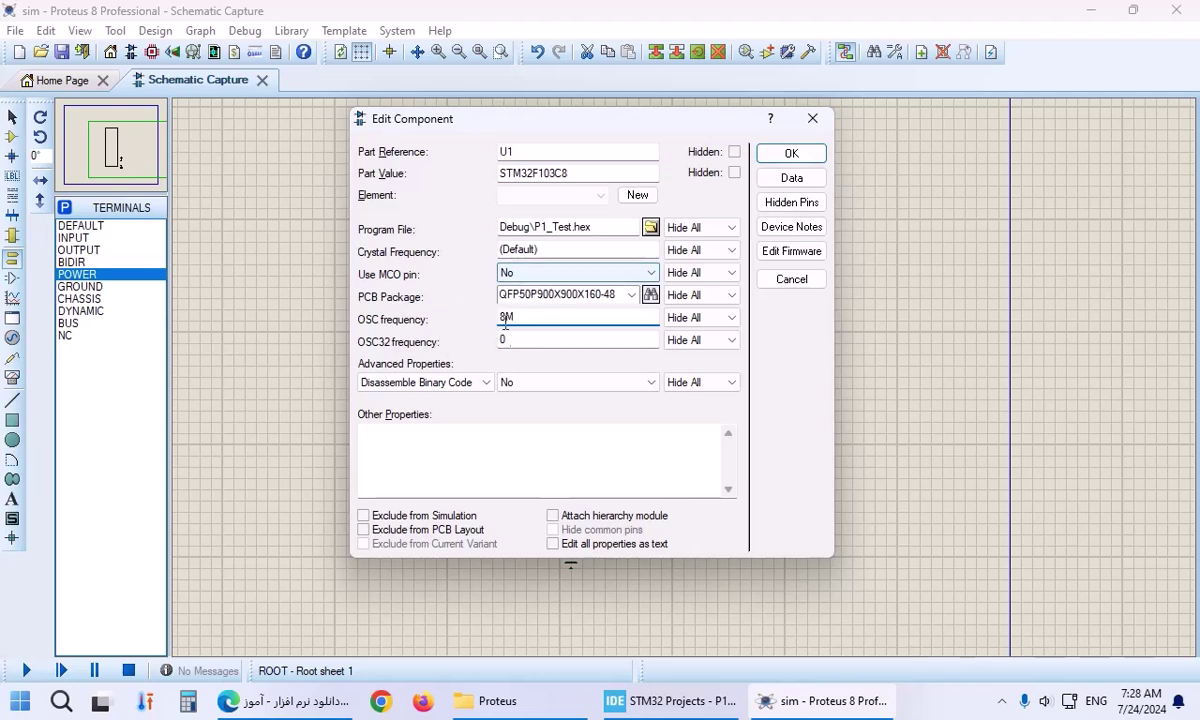
{"action": "left_click", "coordinate": [620, 252]}
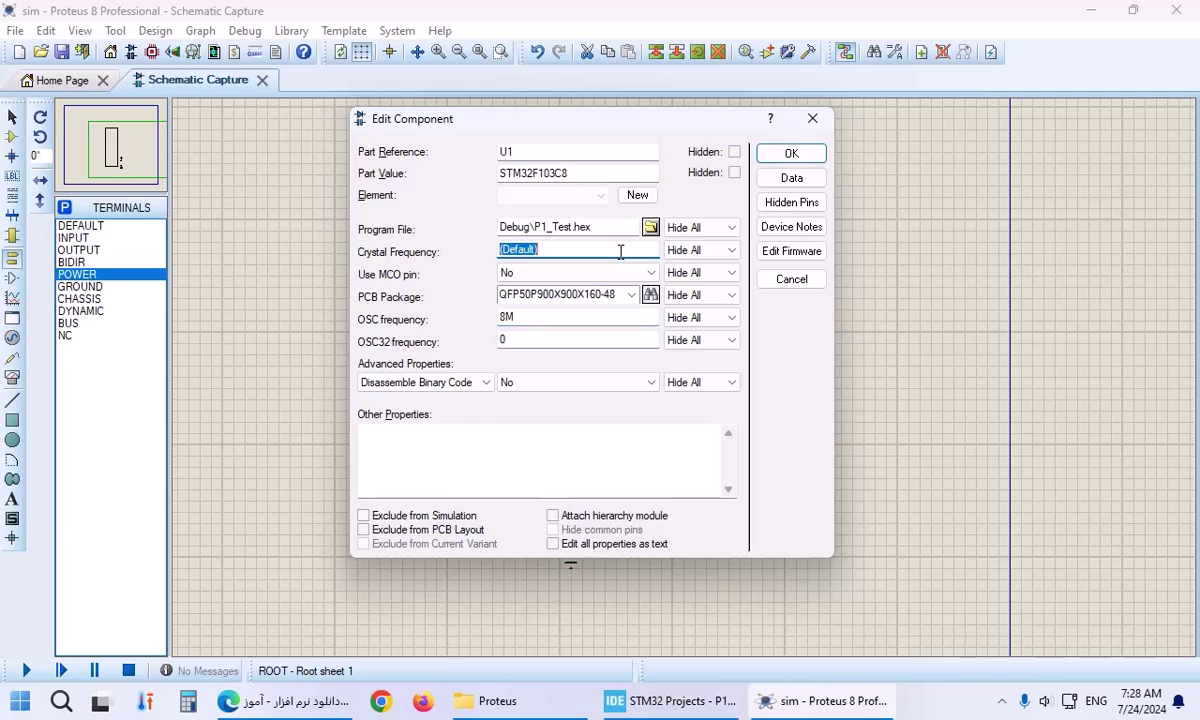
{"action": "type", "text": "8M"}
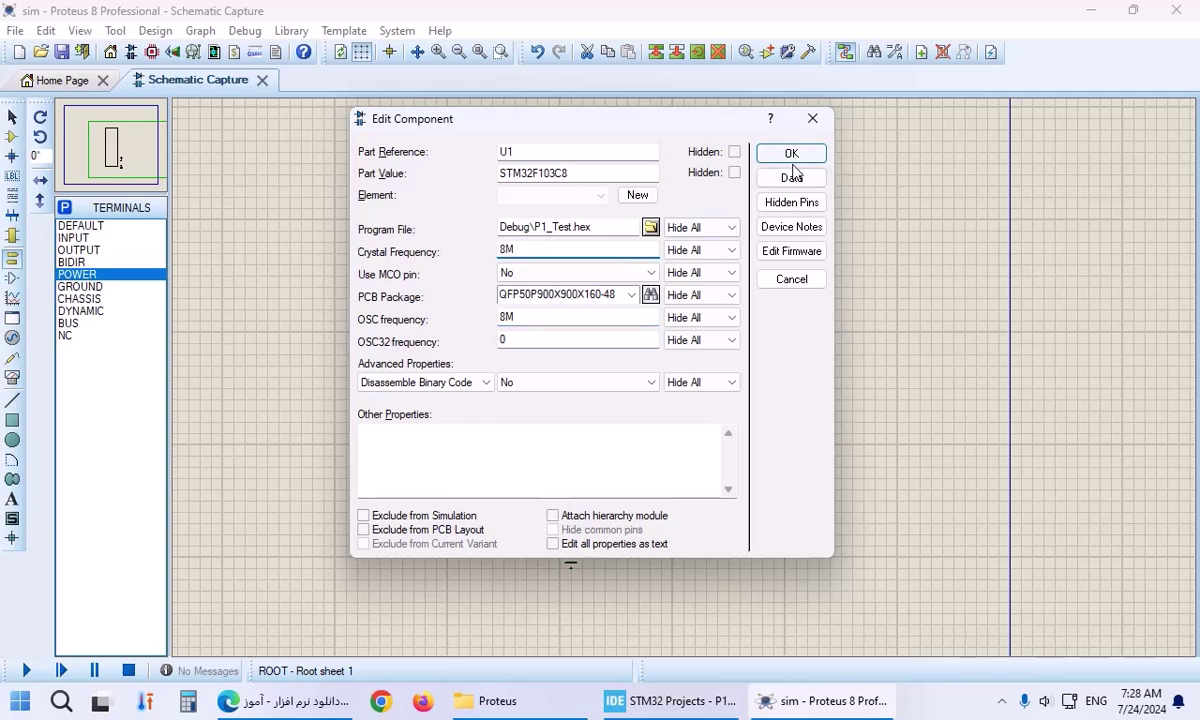
{"action": "left_click", "coordinate": [793, 158]}
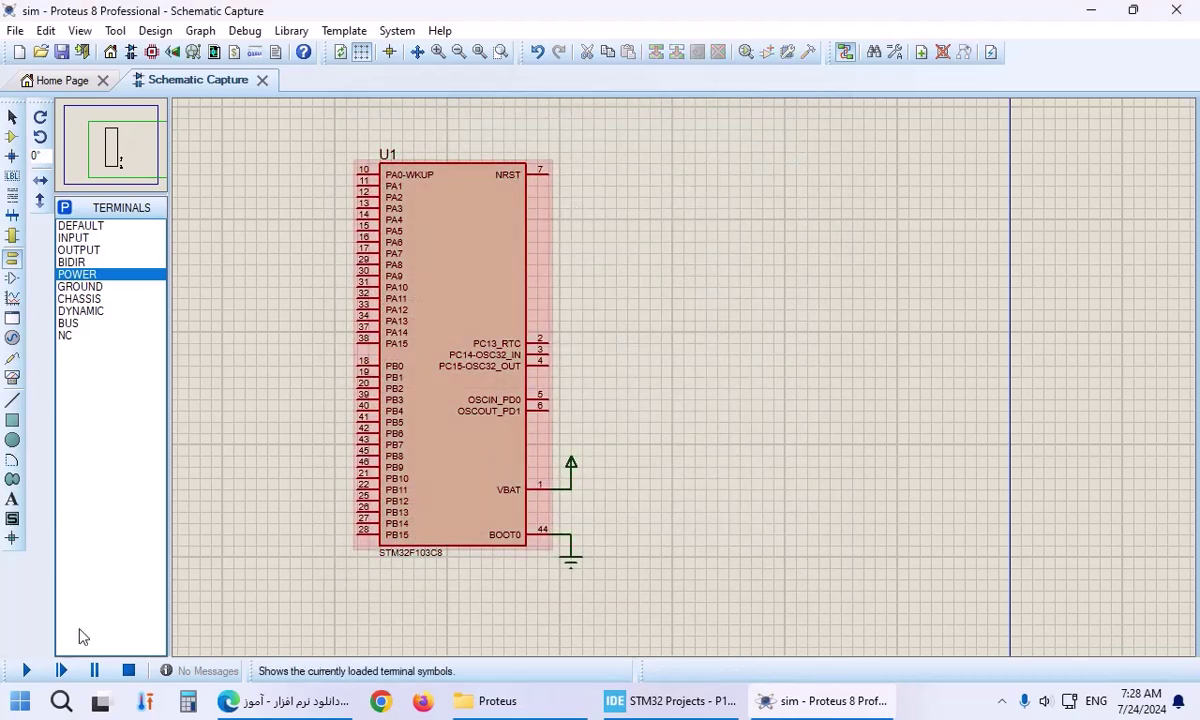
Step: Try to run the simulation and close the netlist compiler errors report
{"action": "left_click", "coordinate": [27, 671]}
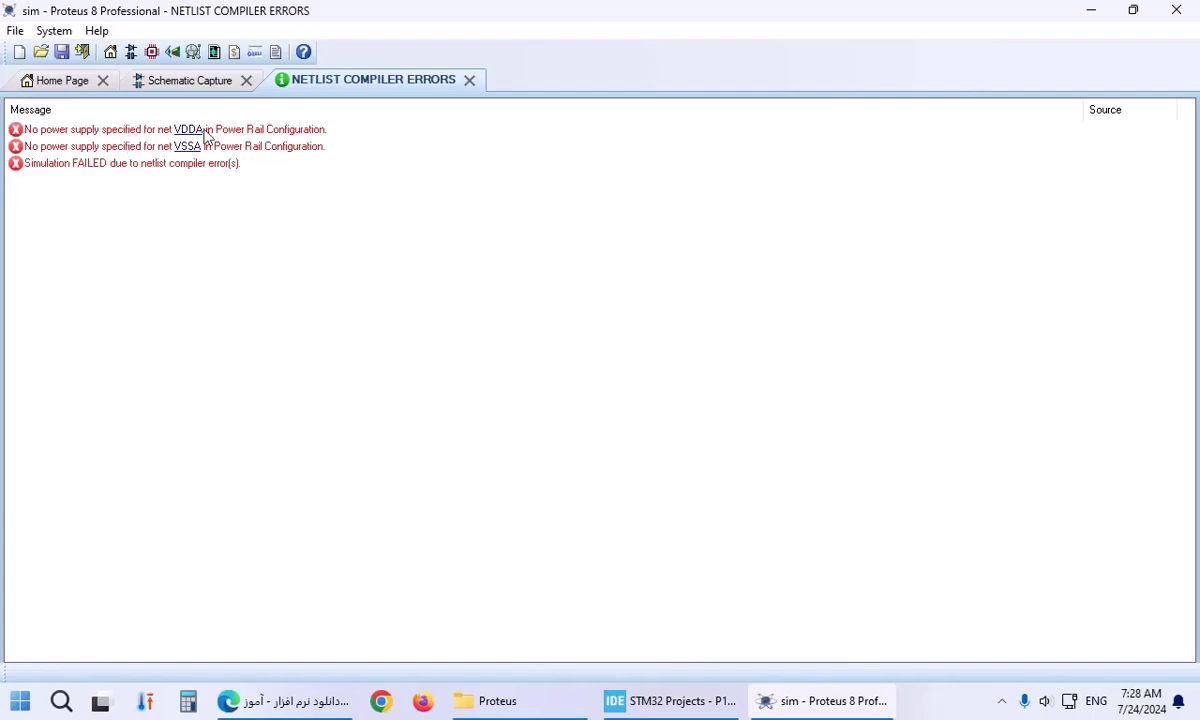
{"action": "left_click", "coordinate": [469, 80]}
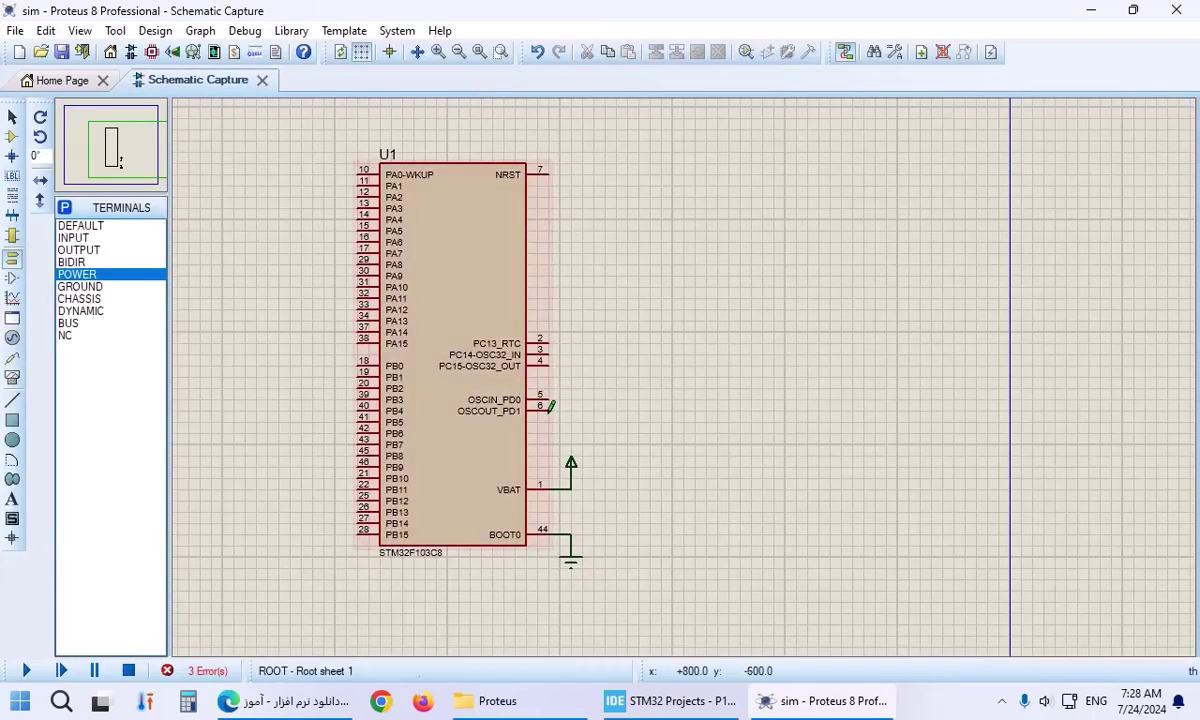
Step: Place a POWER terminal near the sheet's upper-left border and a GROUND terminal below it
{"action": "scroll", "coordinate": [294, 318], "scroll_direction": "down", "scroll_amount": 2}
{"action": "scroll", "coordinate": [351, 313], "scroll_direction": "up", "scroll_amount": 3}
{"action": "left_click", "coordinate": [452, 270]}
{"action": "left_click", "coordinate": [384, 224]}
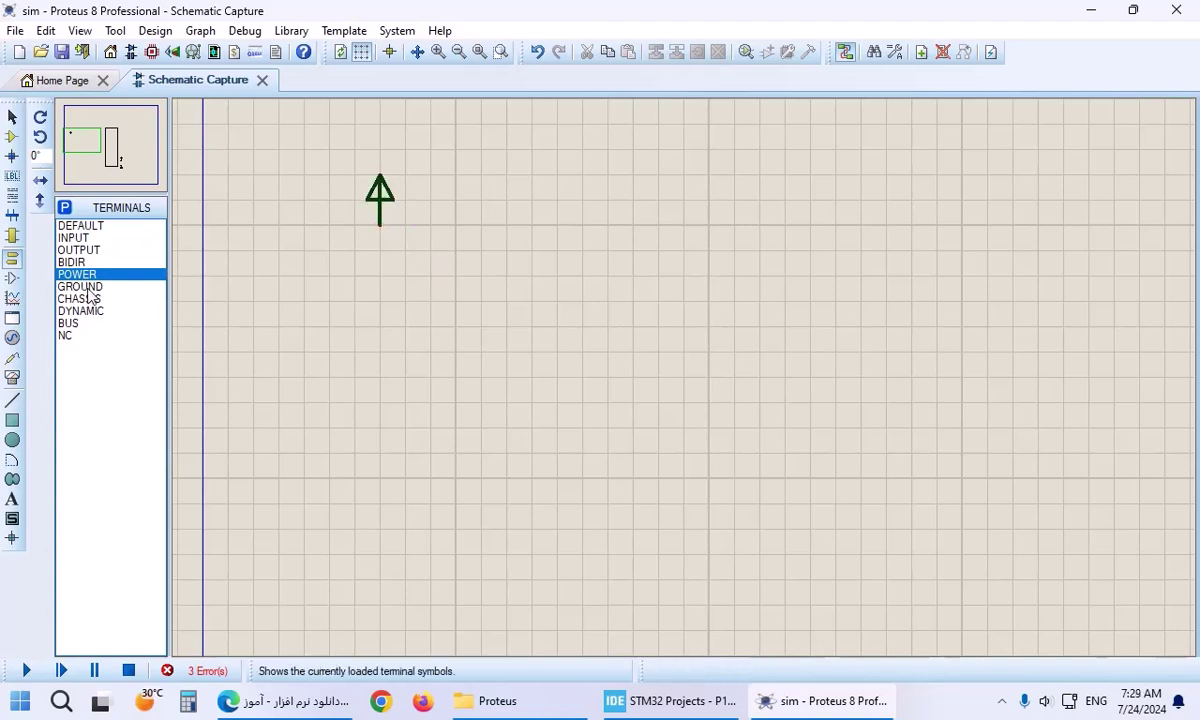
{"action": "left_click", "coordinate": [93, 289]}
{"action": "left_click", "coordinate": [380, 301]}
Step: Place two DEFAULT terminals beside the new POWER and GROUND terminals and wire each to its neighbour
{"action": "left_click", "coordinate": [80, 226]}
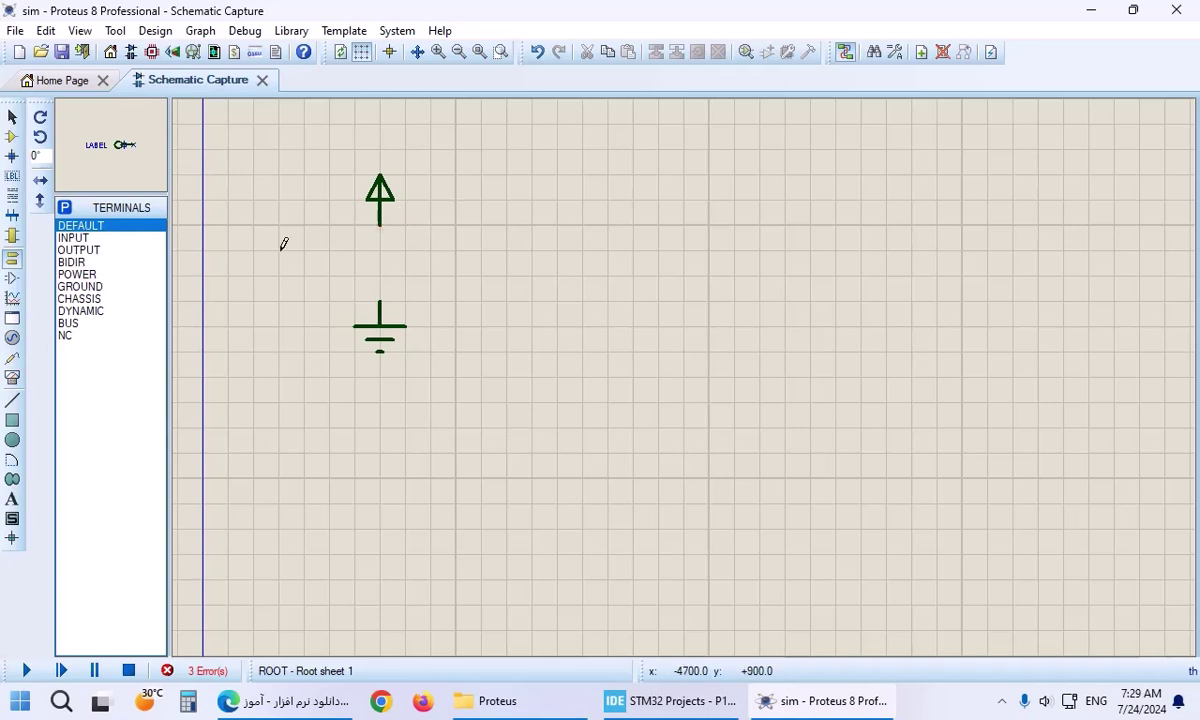
{"action": "left_click", "coordinate": [330, 225]}
{"action": "left_click", "coordinate": [330, 300]}
{"action": "left_click", "coordinate": [330, 300]}
{"action": "left_click", "coordinate": [380, 300]}
{"action": "left_click", "coordinate": [330, 225]}
{"action": "left_click", "coordinate": [380, 225]}
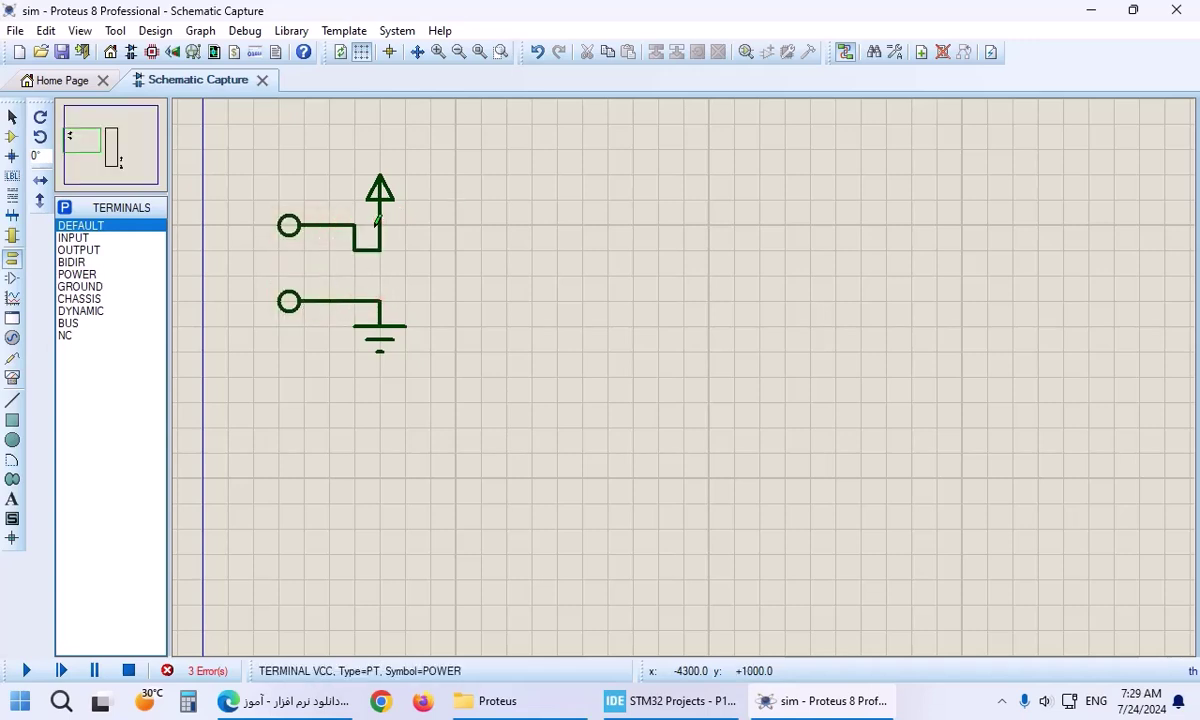
Step: Label the DEFAULT terminal wired to the POWER terminal as VDDA
{"action": "key", "text": "ctrl+c"}
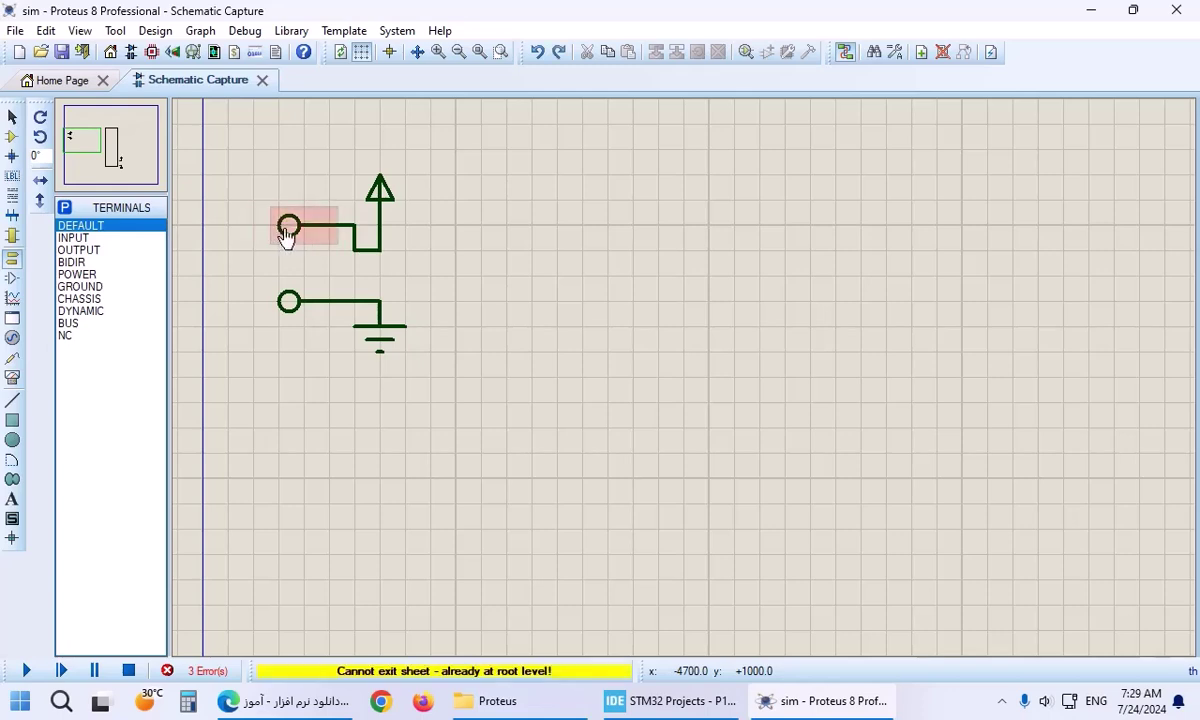
{"action": "left_click", "coordinate": [288, 227]}
{"action": "left_click", "coordinate": [289, 228]}
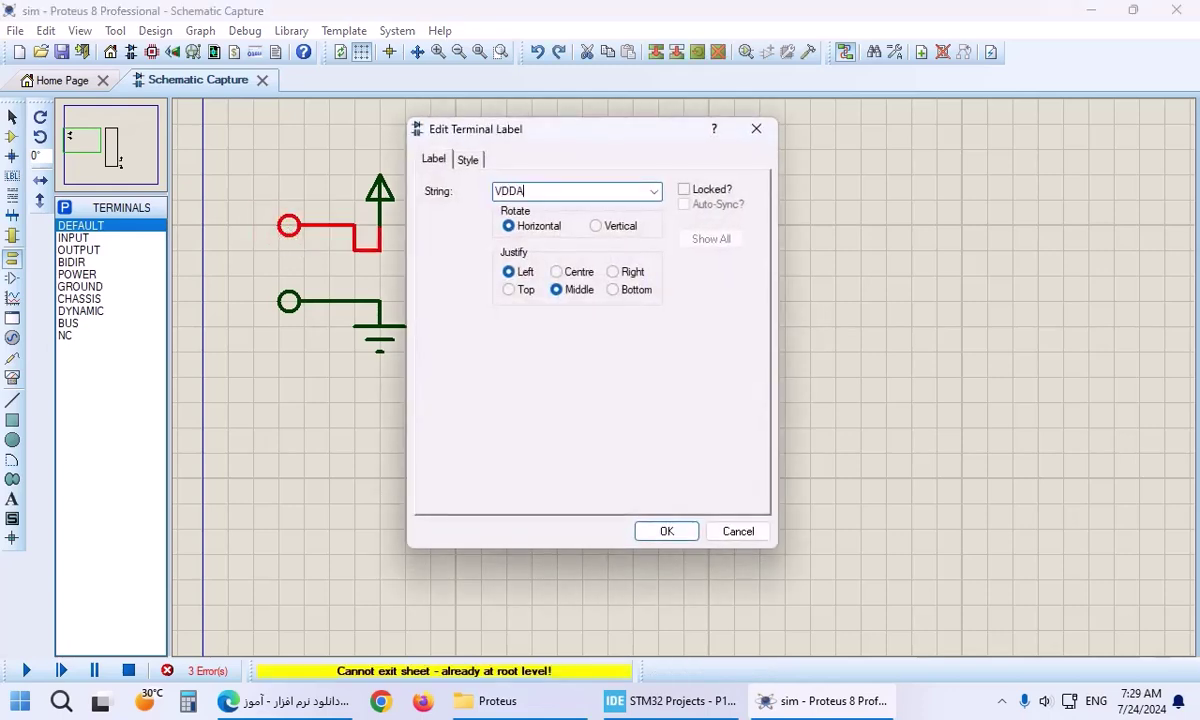
{"action": "type", "text": "VDDA"}
{"action": "key", "text": "Return"}
Step: Label the DEFAULT terminal wired to the GROUND terminal as VSSA
{"action": "left_click", "coordinate": [285, 302]}
{"action": "left_click", "coordinate": [285, 302]}
{"action": "type", "text": "S"}
{"action": "key", "text": "BackSpace"}
{"action": "type", "text": "V"}
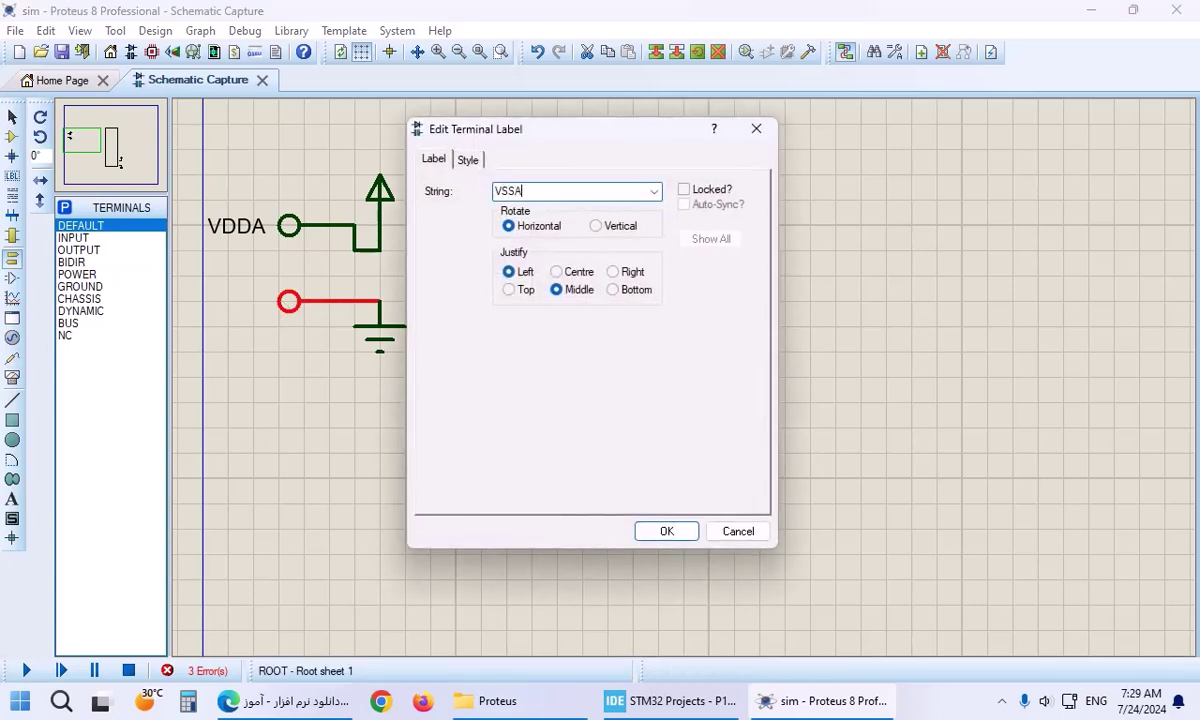
{"action": "type", "text": "SSA"}
{"action": "key", "text": "Return"}
Step: Reroute the wire between the VDDA terminal and the POWER terminal to remove its extra bend
{"action": "left_click", "coordinate": [340, 465]}
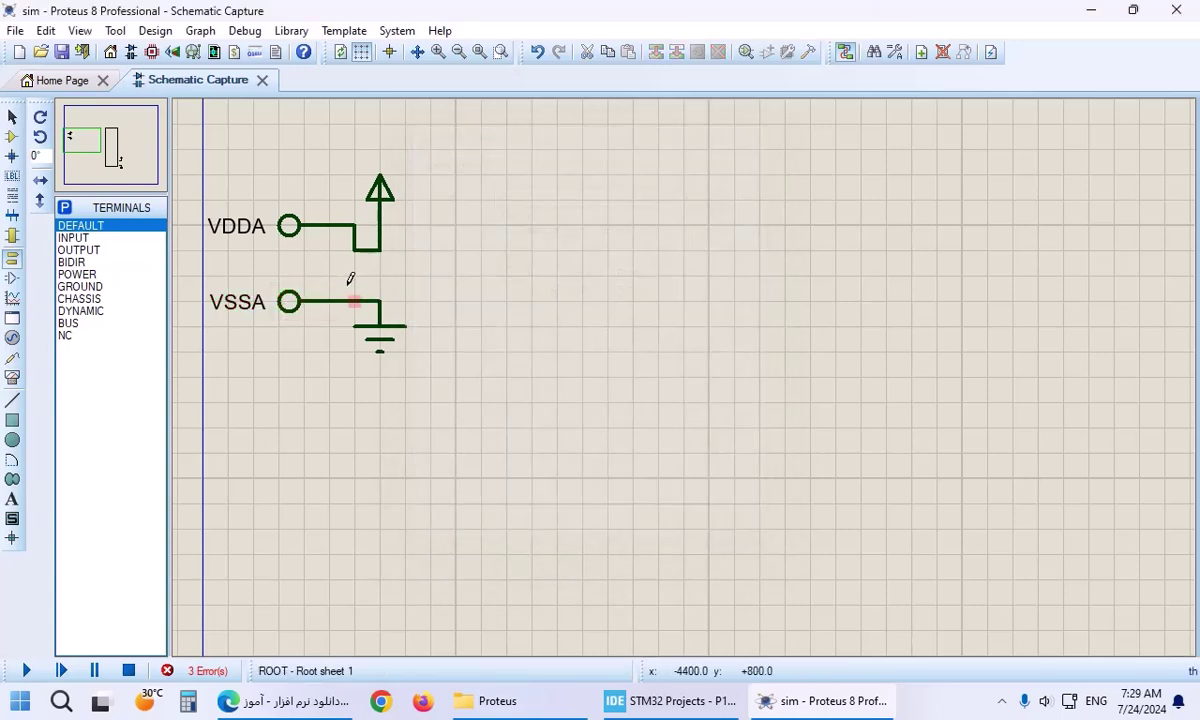
{"action": "right_click", "coordinate": [303, 230]}
{"action": "left_click", "coordinate": [348, 225]}
{"action": "left_click", "coordinate": [290, 250]}
{"action": "scroll", "coordinate": [316, 190], "scroll_direction": "down", "scroll_amount": 3}
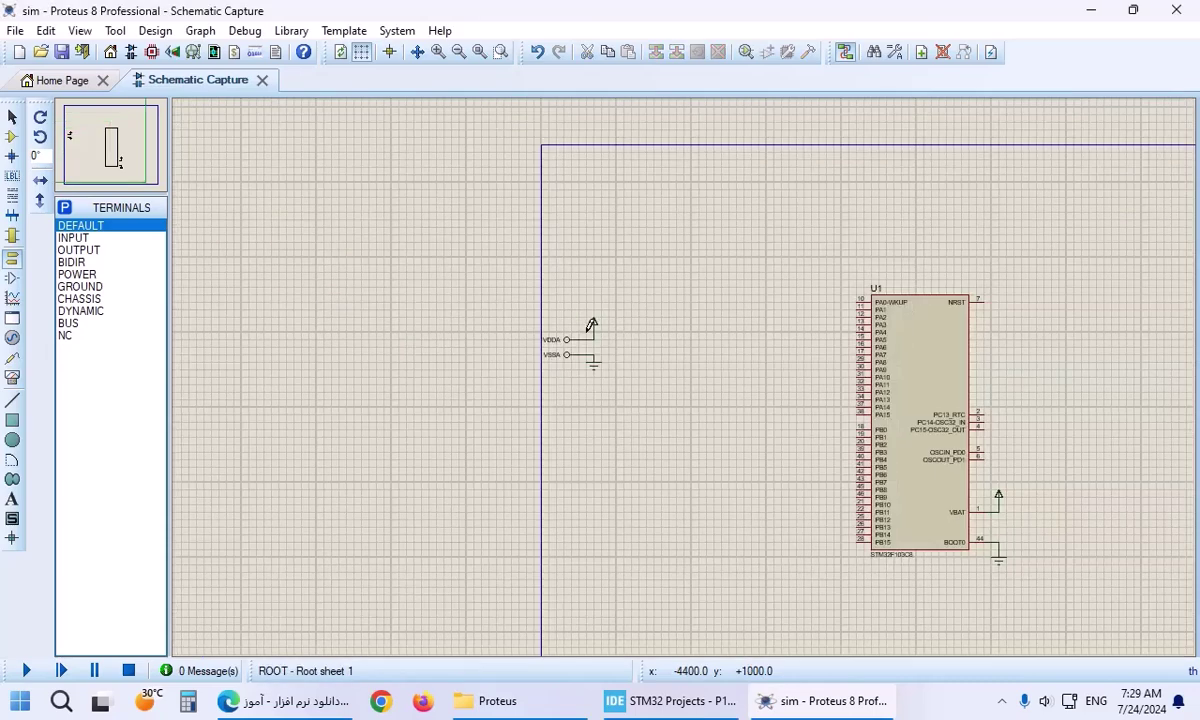
Step: Run the simulation and decline the firewall's network access request for Proteus 8 Application Framework
{"action": "scroll", "coordinate": [1053, 455], "scroll_direction": "up", "scroll_amount": 2}
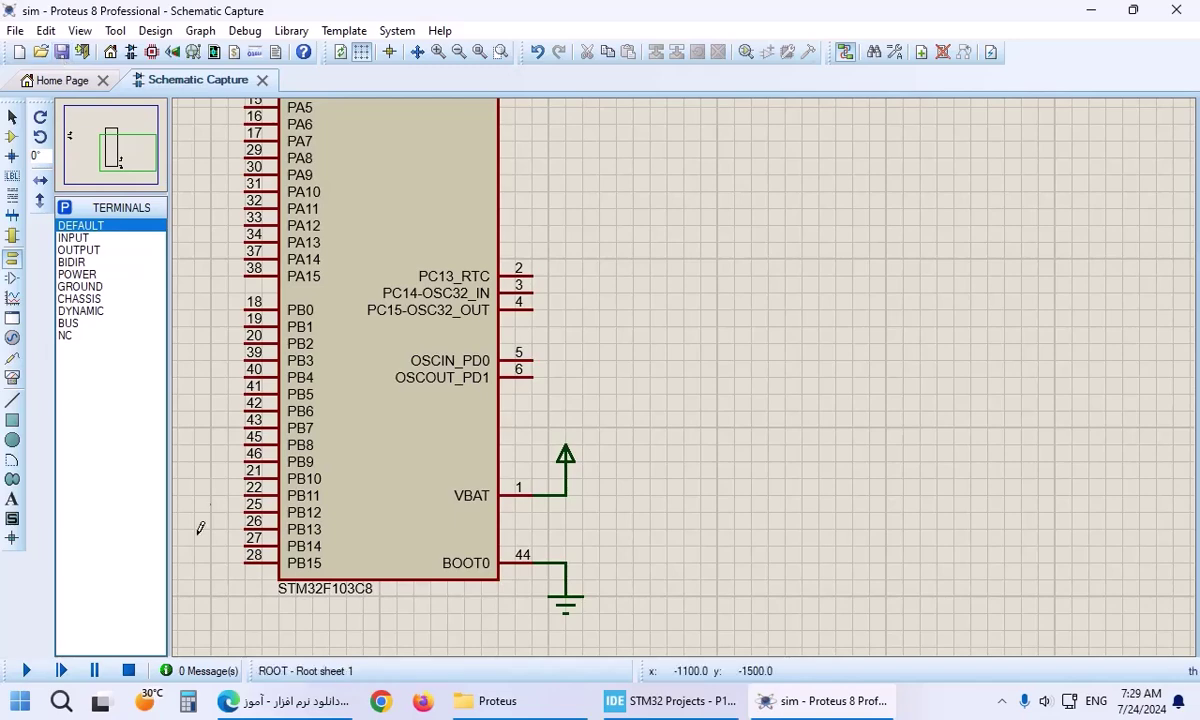
{"action": "left_click", "coordinate": [26, 670]}
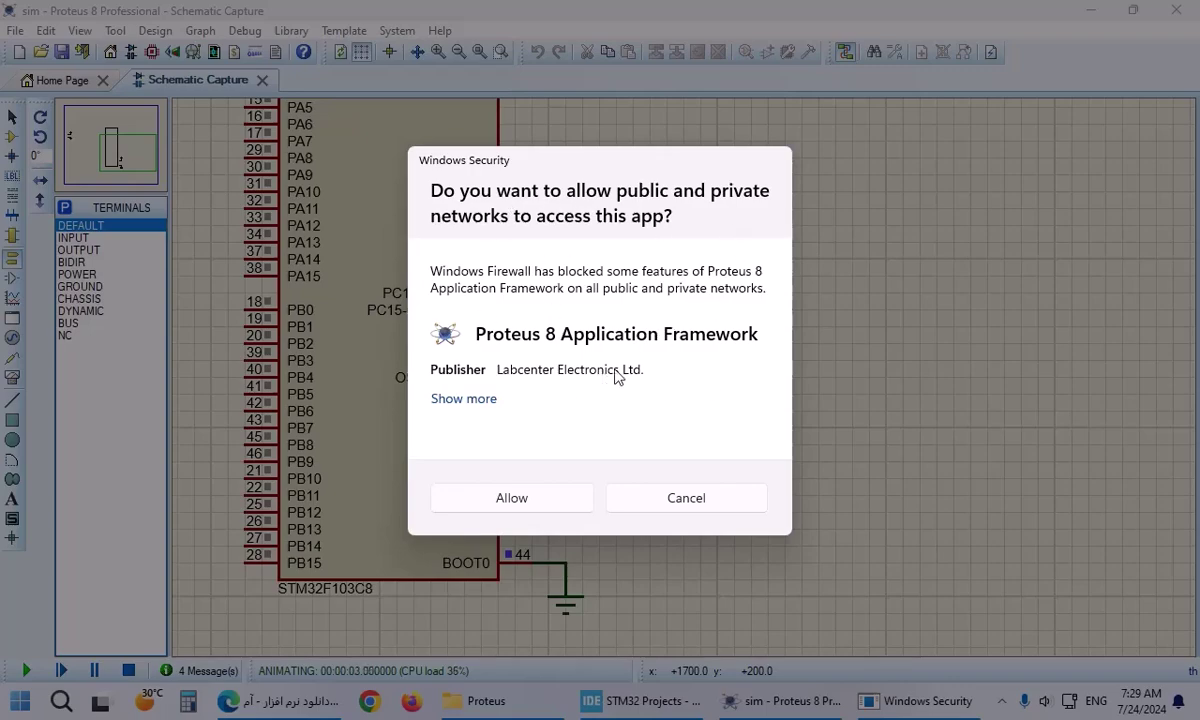
{"action": "left_click", "coordinate": [700, 492]}
Step: Examine the pin logic states of the STM32F103C8 in the running simulation
{"action": "scroll", "coordinate": [618, 362], "scroll_direction": "down", "scroll_amount": 2}
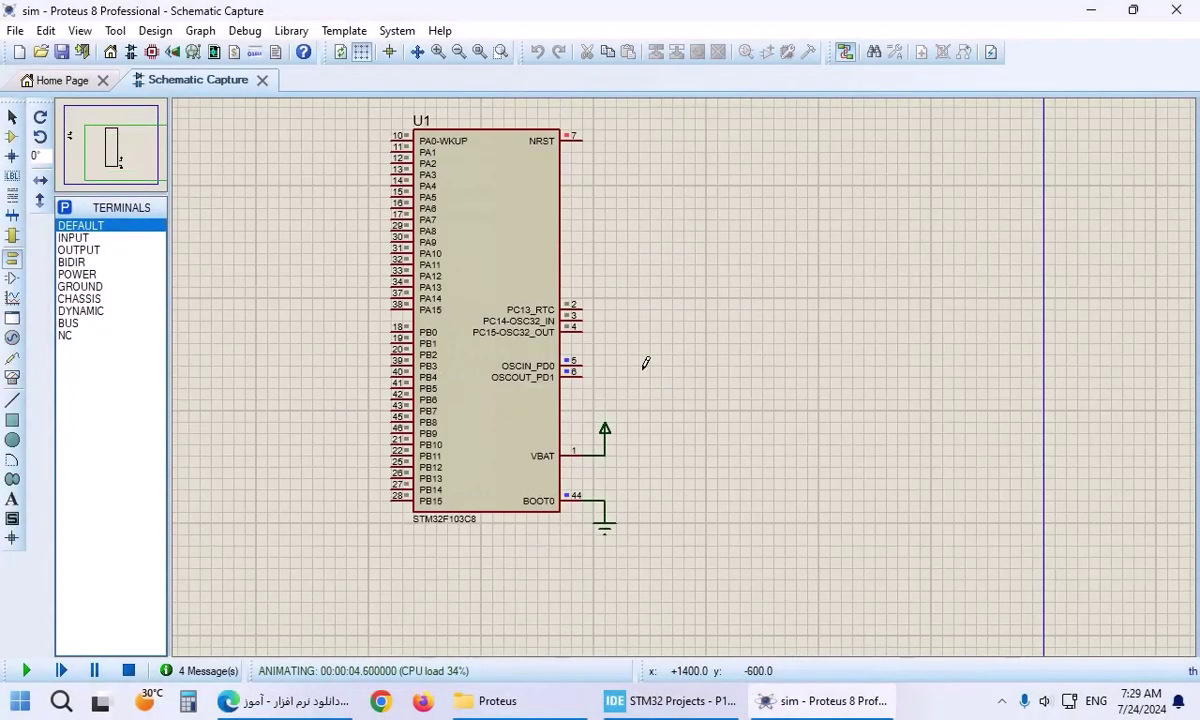
{"action": "scroll", "coordinate": [685, 387], "scroll_direction": "up", "scroll_amount": 1}
{"action": "scroll", "coordinate": [685, 387], "scroll_direction": "down", "scroll_amount": 3}
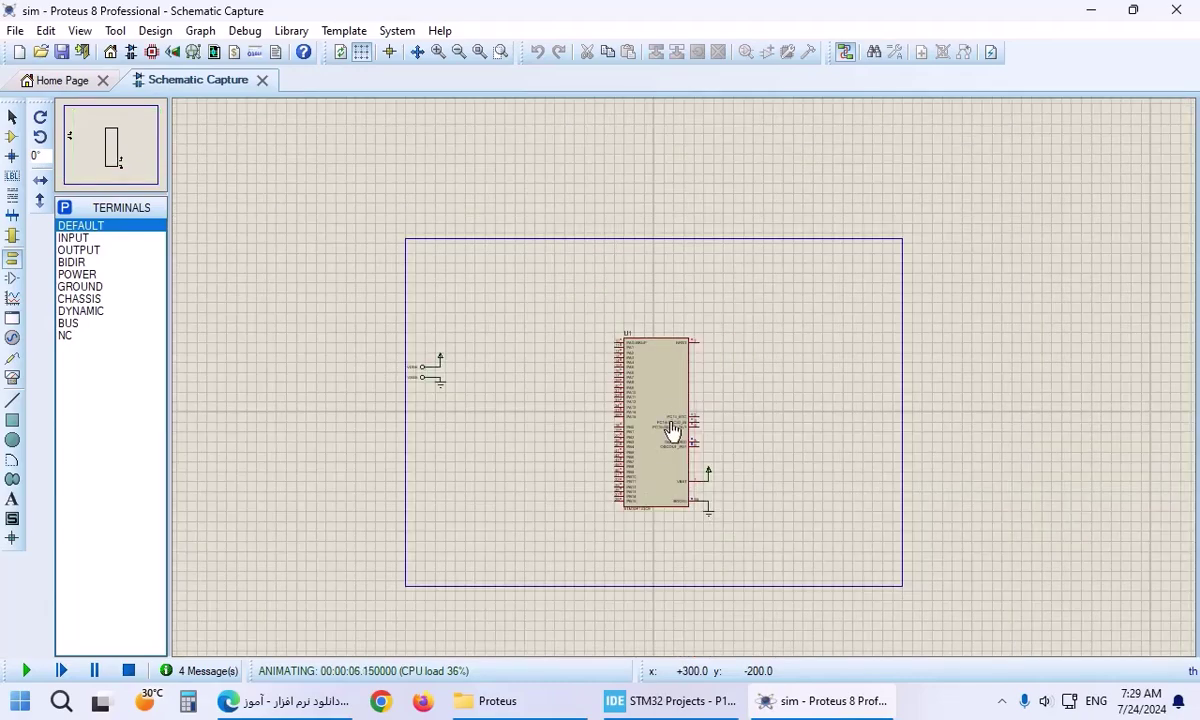
{"action": "scroll", "coordinate": [670, 430], "scroll_direction": "up", "scroll_amount": 4}
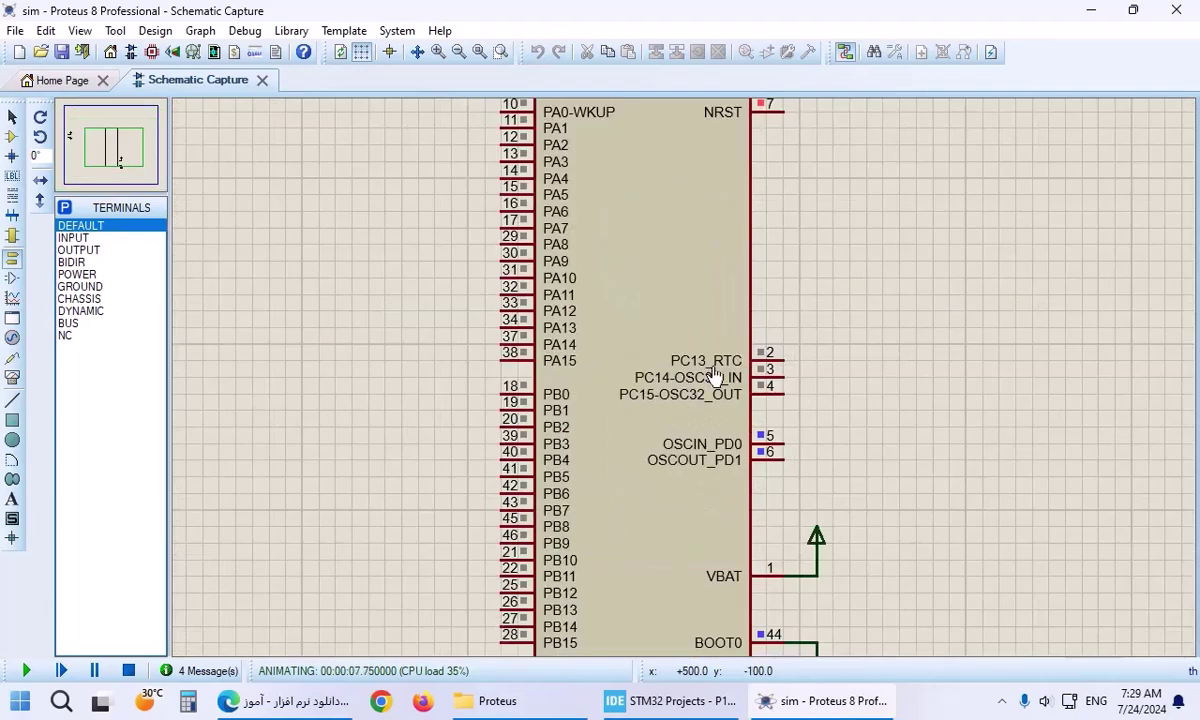
{"action": "scroll", "coordinate": [712, 375], "scroll_direction": "down", "scroll_amount": 3}
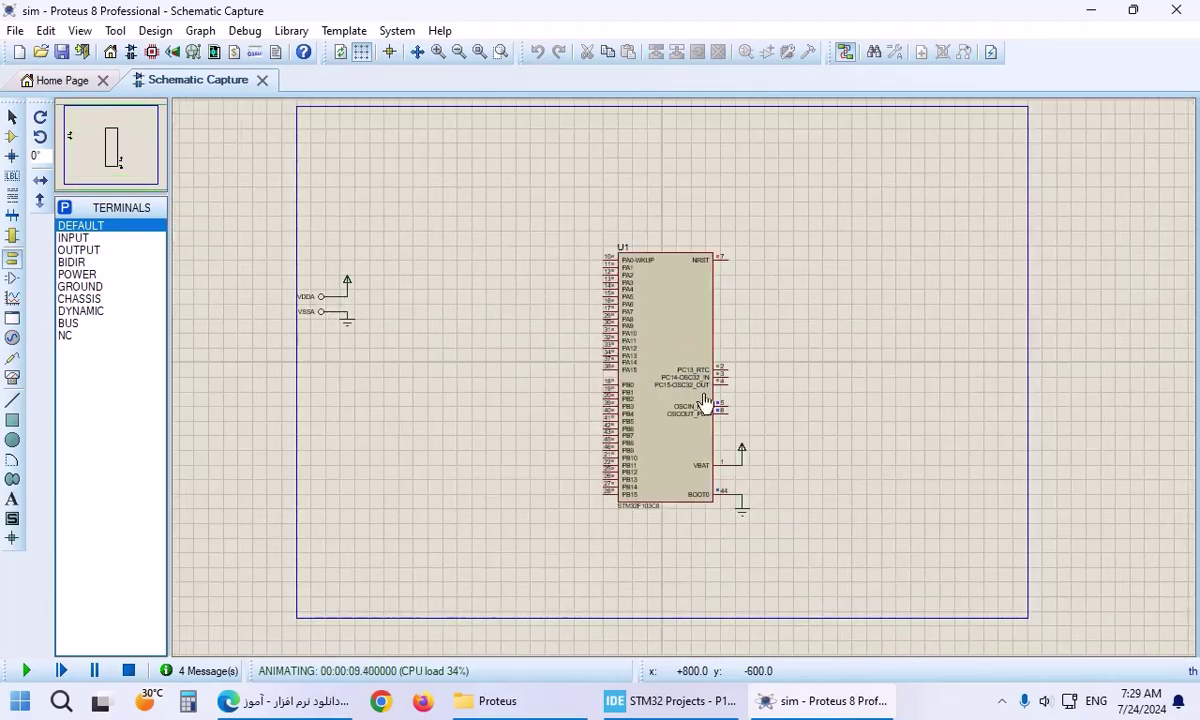
{"action": "scroll", "coordinate": [715, 395], "scroll_direction": "up", "scroll_amount": 2}
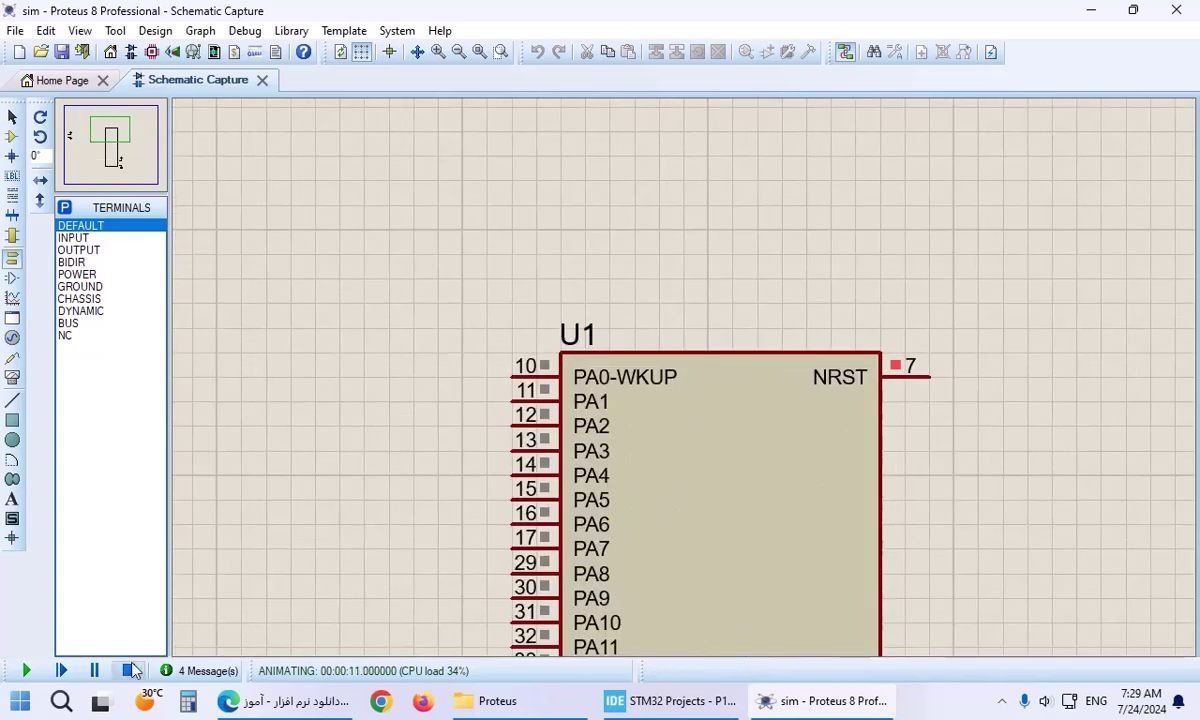
Step: Switch to STM32CubeIDE and locate the while (1) loop with its user code markers in main.c
{"action": "left_click", "coordinate": [645, 695]}
{"action": "scroll", "coordinate": [498, 408], "scroll_direction": "down", "scroll_amount": 14}
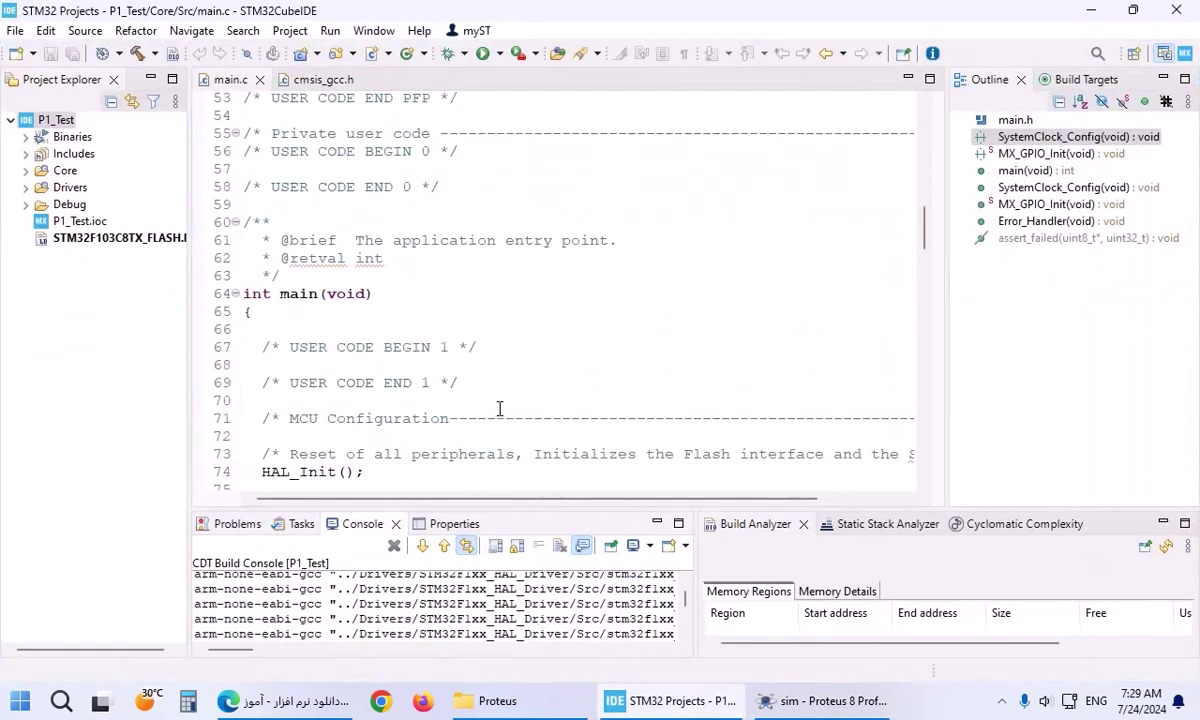
{"action": "scroll", "coordinate": [499, 408], "scroll_direction": "down", "scroll_amount": 6}
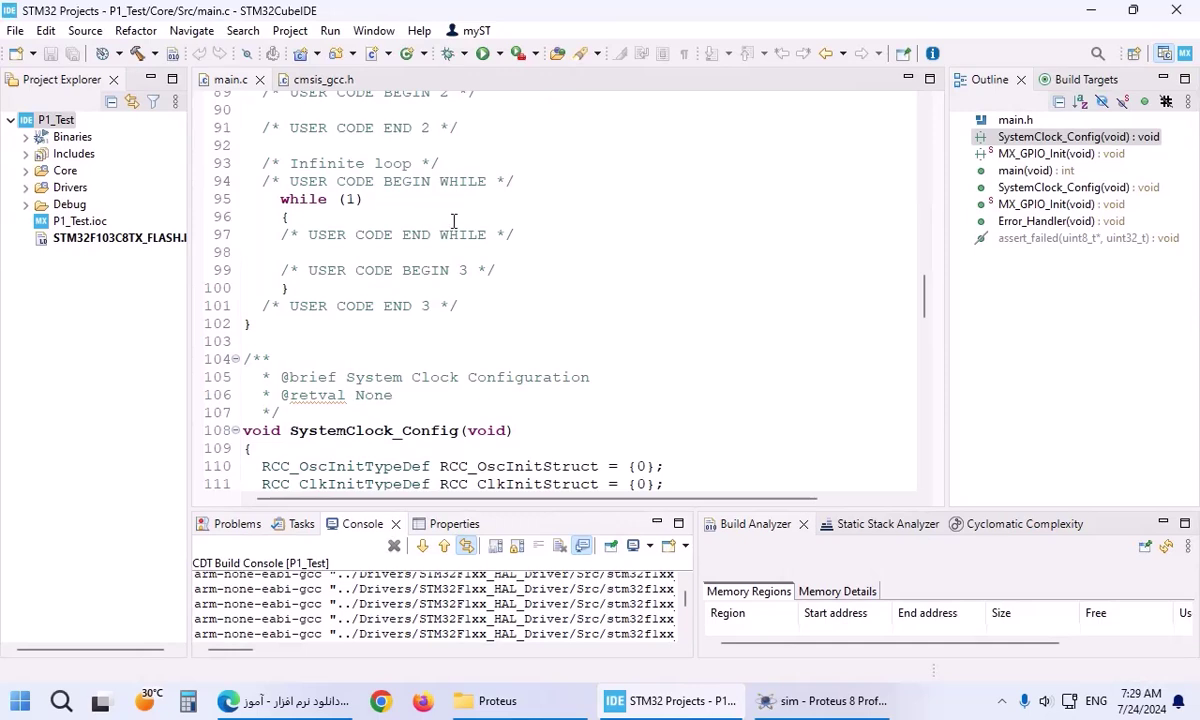
{"action": "left_click_drag", "start_coordinate": [352, 181], "coordinate": [515, 234]}
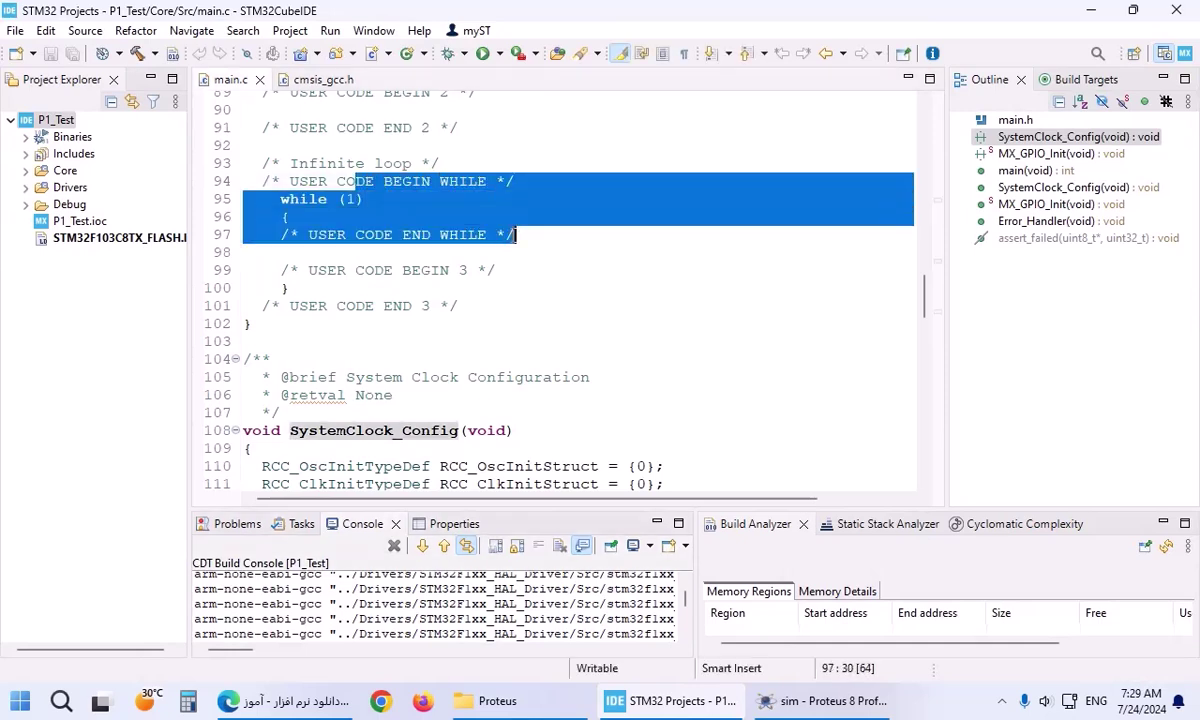
{"action": "left_click", "coordinate": [410, 250]}
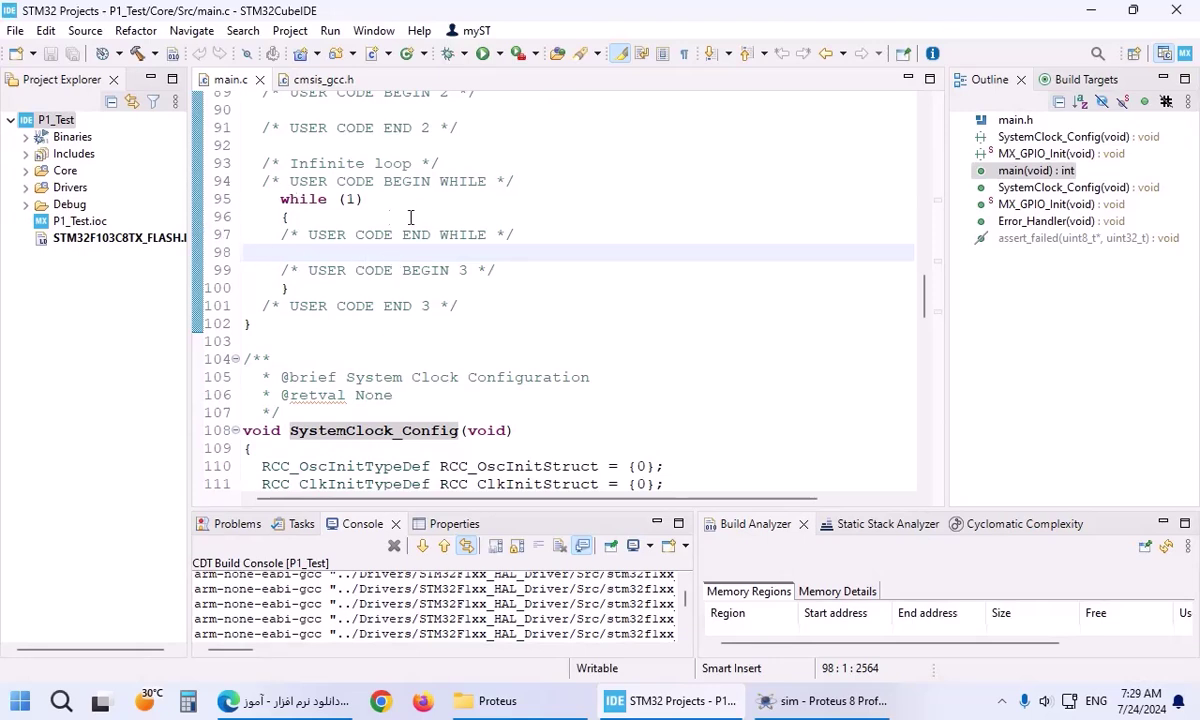
Step: Insert a HAL_GPIO_TogglePin call template on a new line inside the while (1) loop of main.c
{"action": "left_click", "coordinate": [361, 218]}
{"action": "key", "text": "Return"}
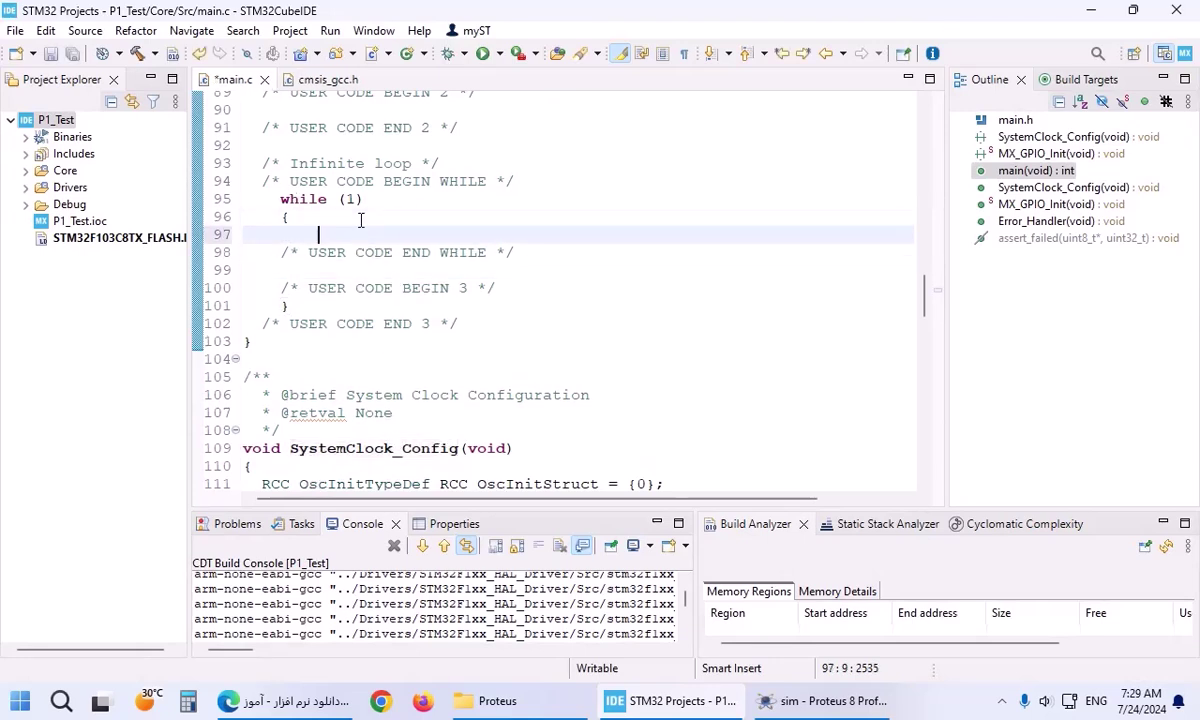
{"action": "type", "text": "HAL"}
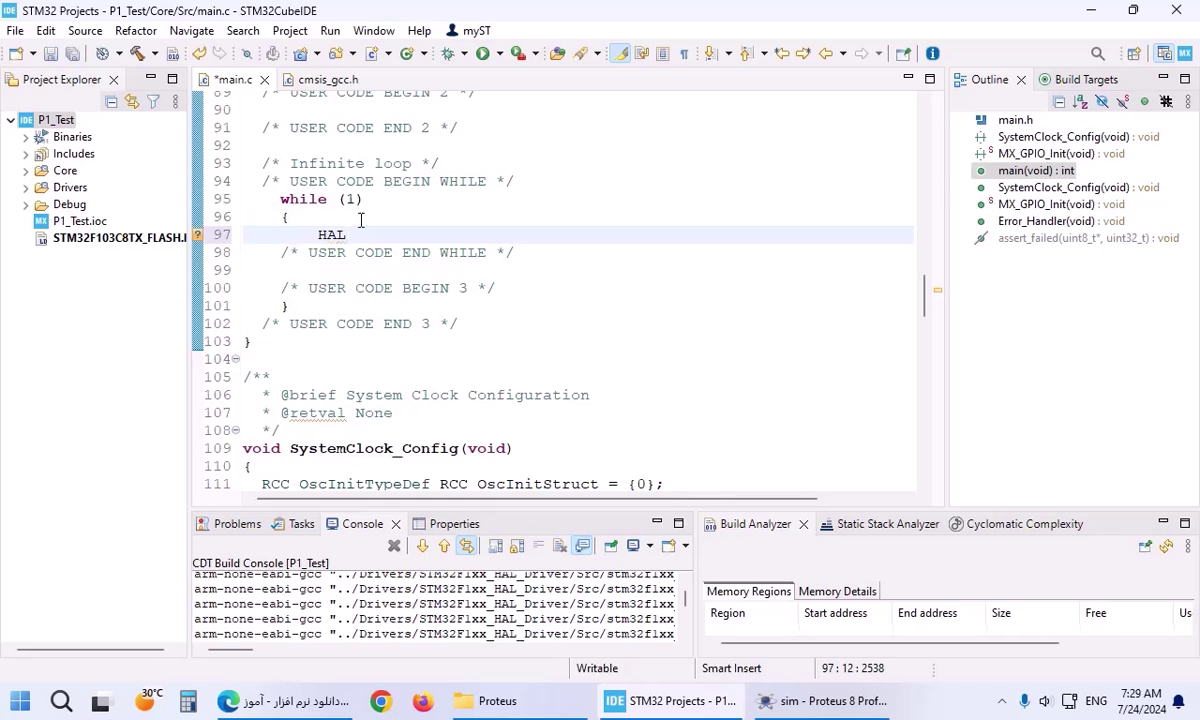
{"action": "type", "text": "_"}
{"action": "key", "text": "ctrl+space"}
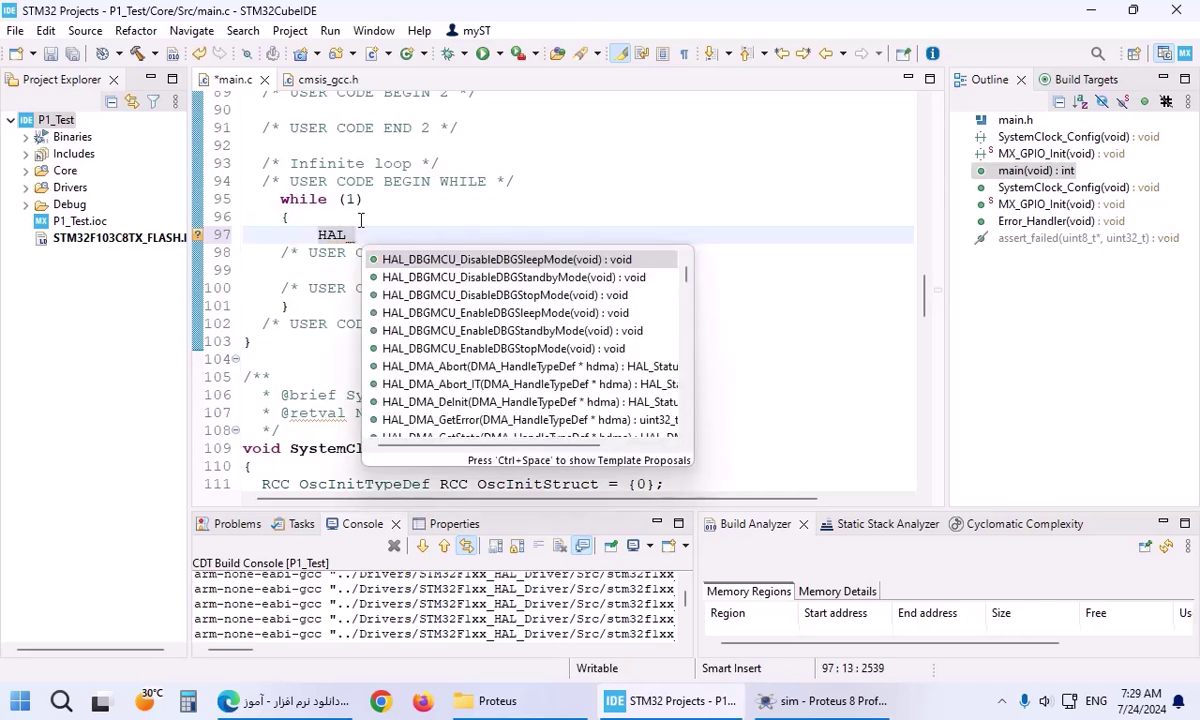
{"action": "type", "text": "G"}
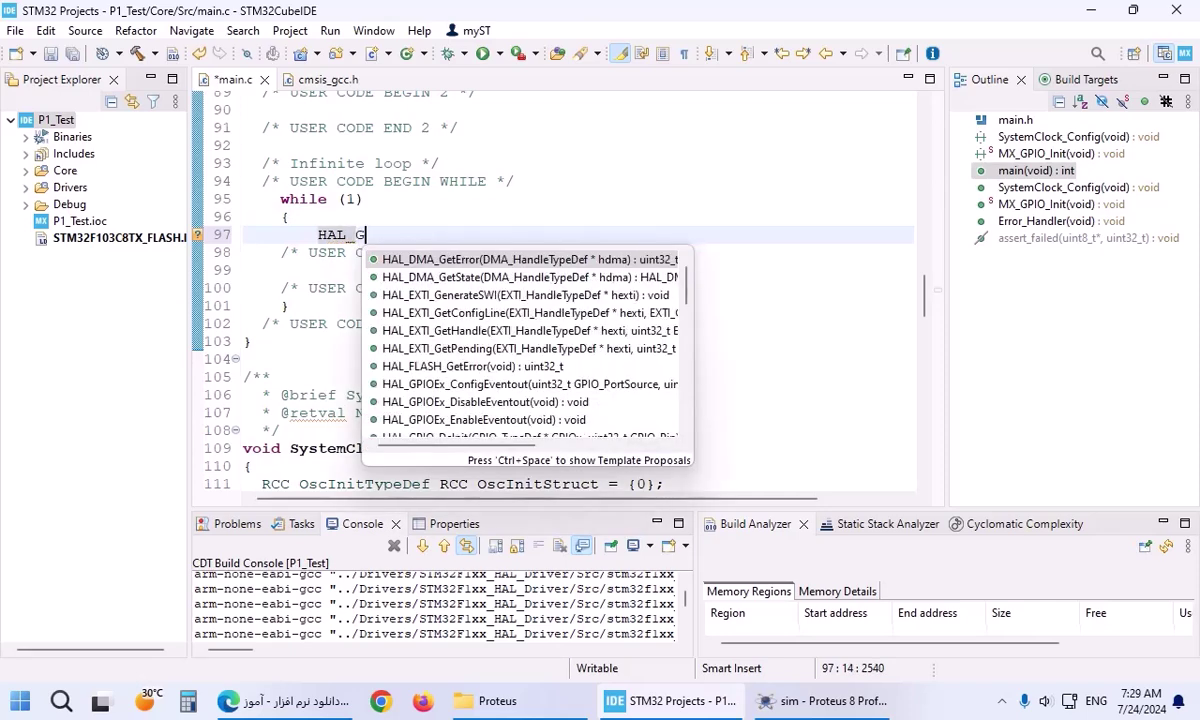
{"action": "type", "text": "PIO"}
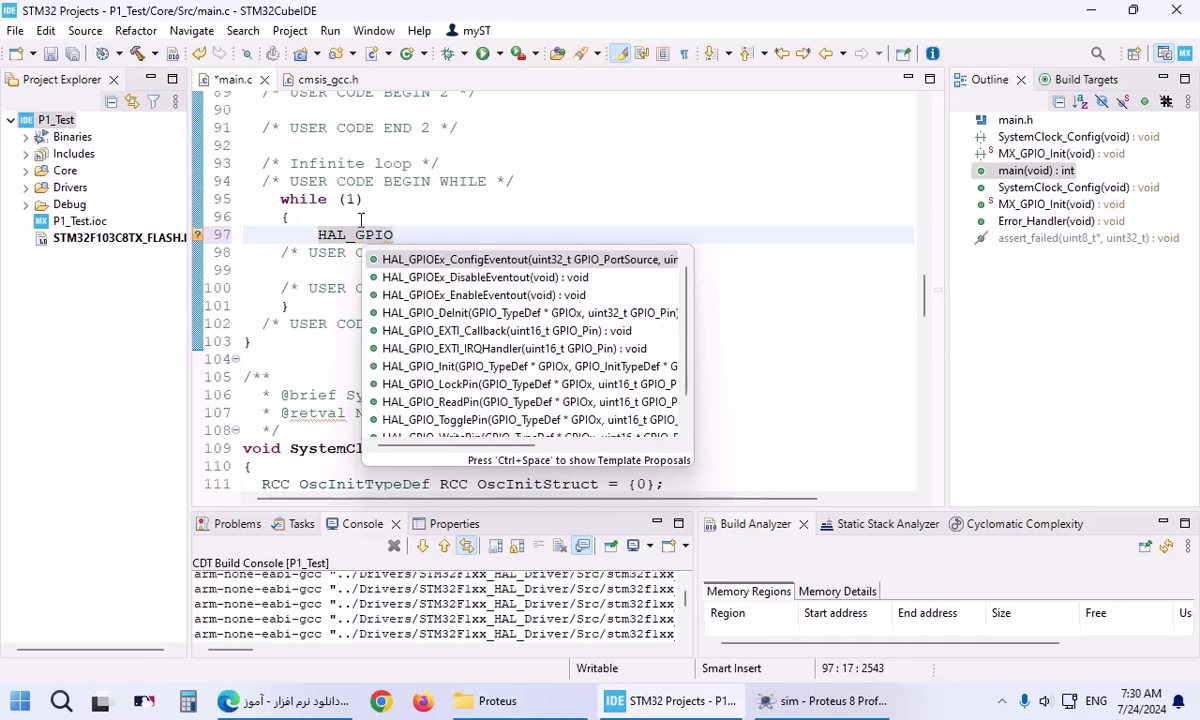
{"action": "type", "text": "_T"}
{"action": "key", "text": "Return"}
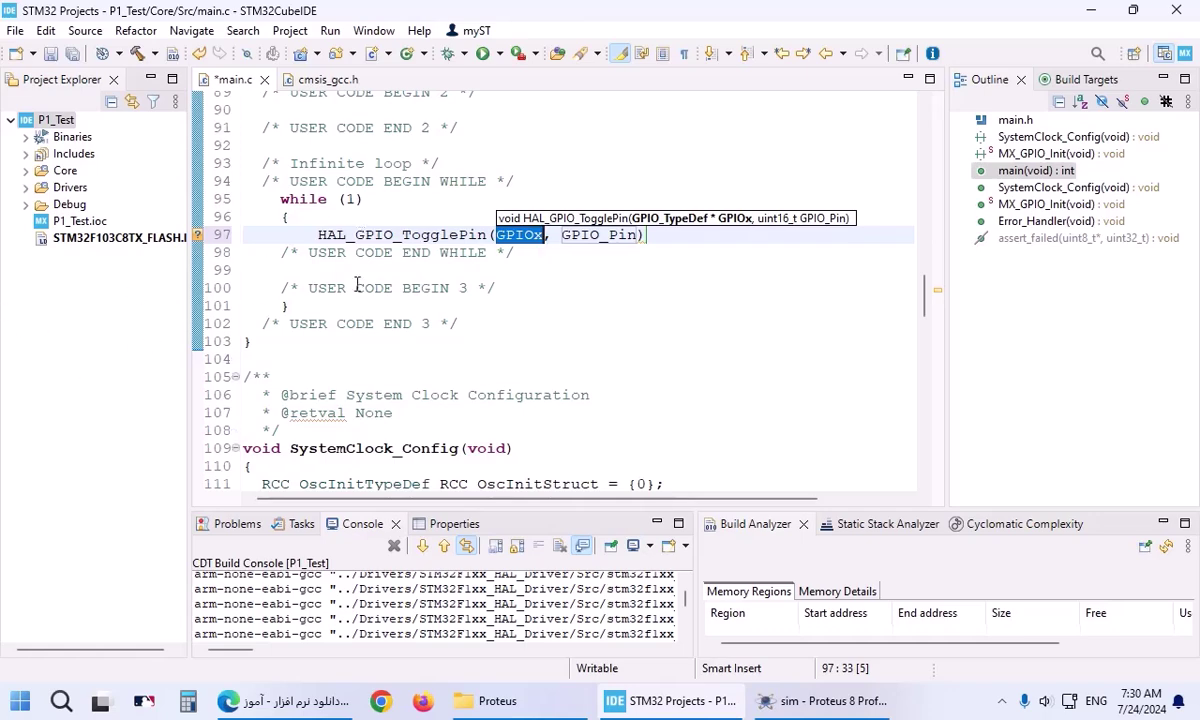
Step: Open the P1_Test.ioc device configuration
{"action": "left_click", "coordinate": [47, 220]}
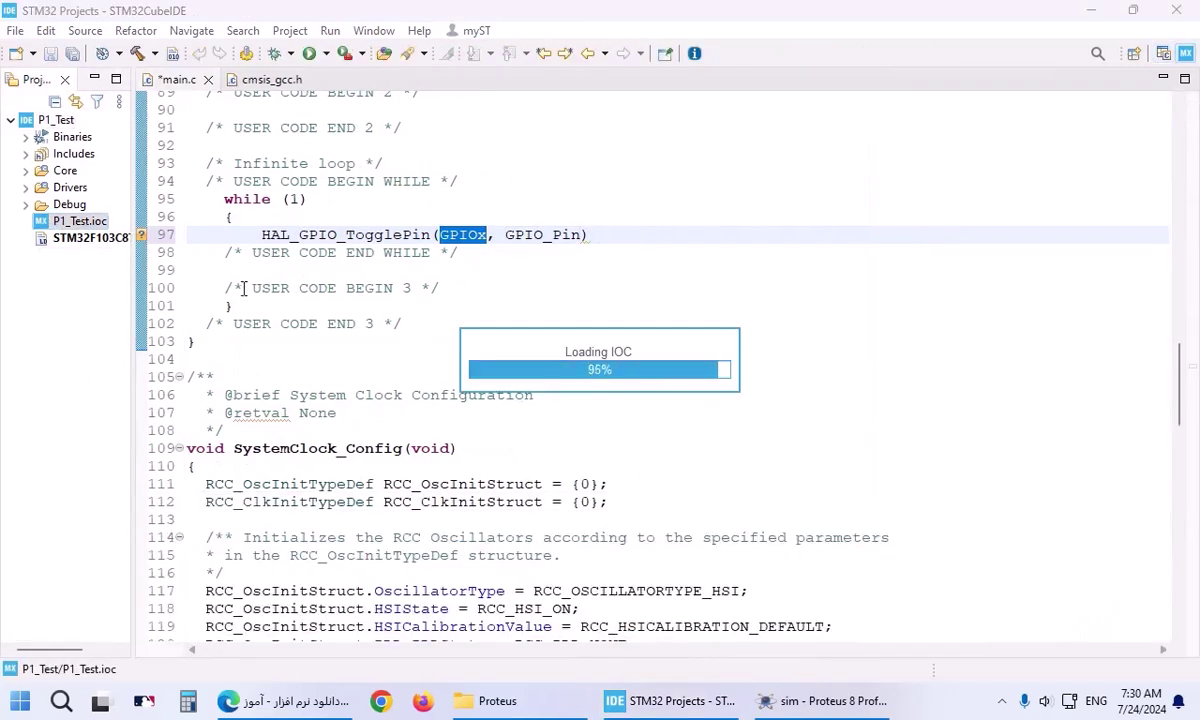